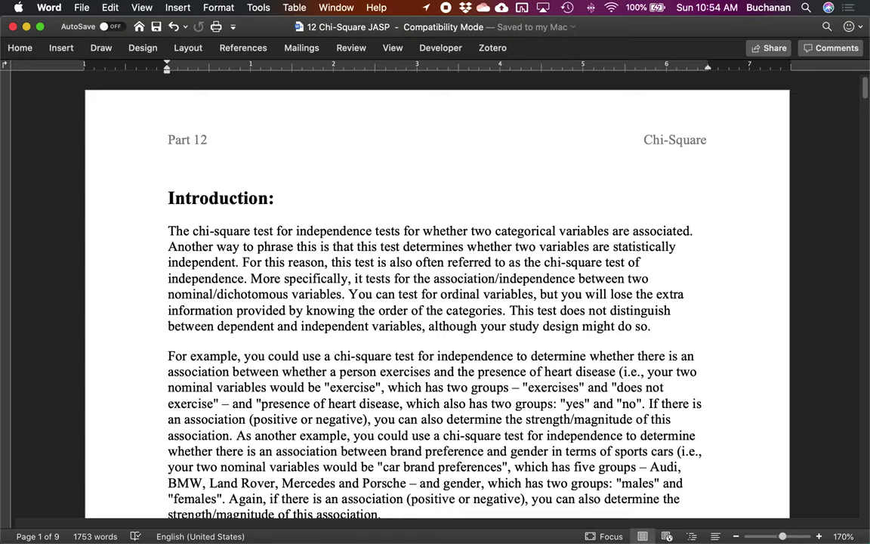
Add an empty paragraph after the "What does the chi-square test do?" text, above the Assumptions heading
{"action": "scroll", "coordinate": [349, 220], "scroll_direction": "down", "scroll_amount": 3}
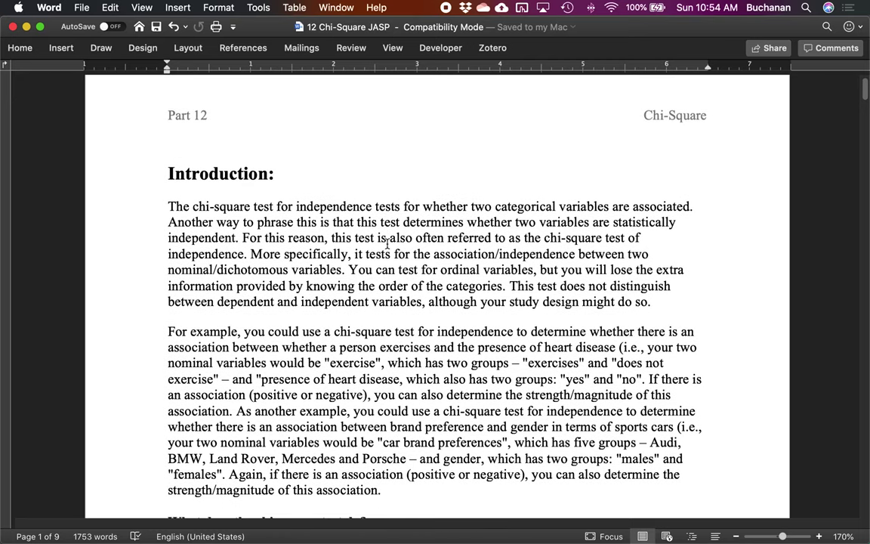
{"action": "scroll", "coordinate": [387, 243], "scroll_direction": "down", "scroll_amount": 5}
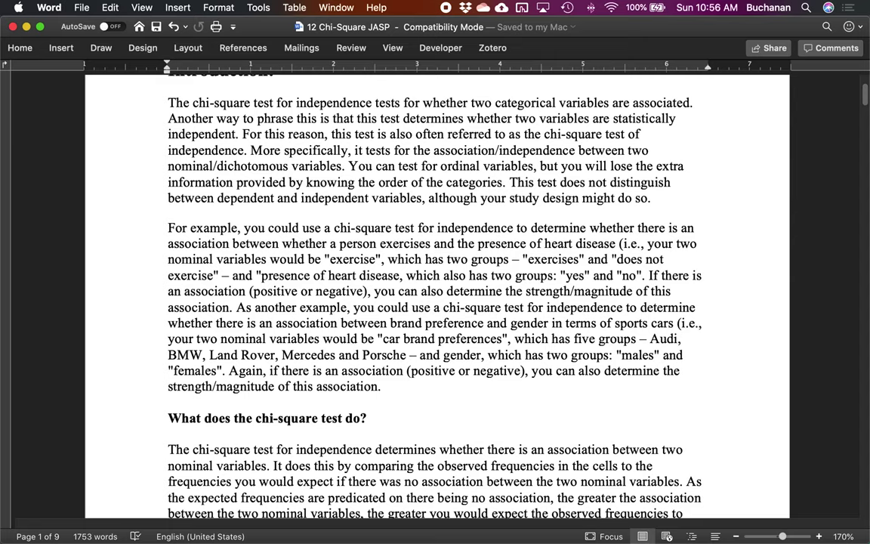
{"action": "scroll", "coordinate": [423, 302], "scroll_direction": "down", "scroll_amount": 5}
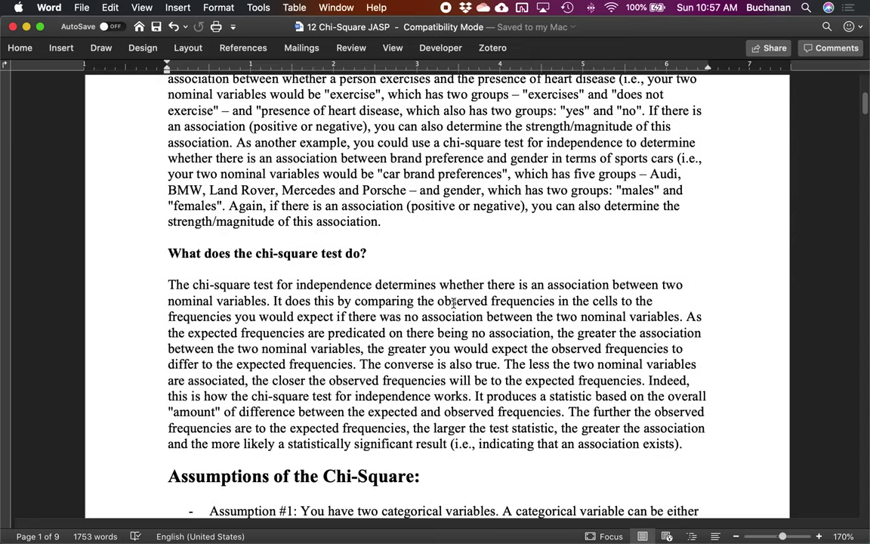
{"action": "scroll", "coordinate": [453, 302], "scroll_direction": "down", "scroll_amount": 5}
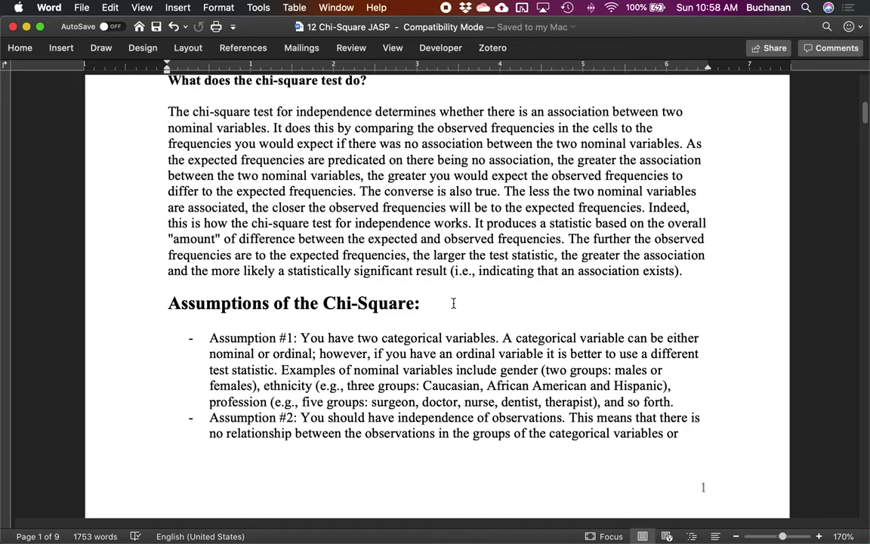
{"action": "left_click", "coordinate": [701, 270]}
{"action": "key", "text": "Return"}
{"action": "key", "text": "Return"}
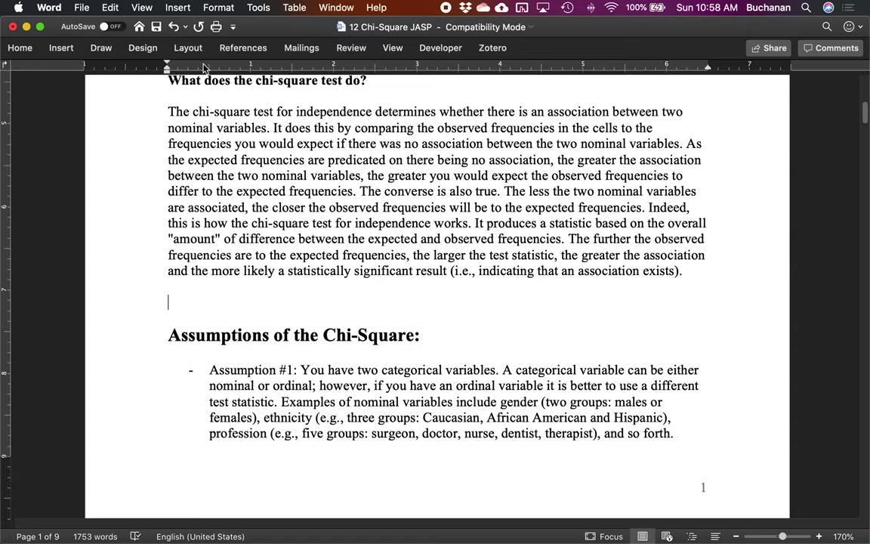
Insert a table with three columns and three rows at the empty paragraph above the Assumptions heading
{"action": "left_click", "coordinate": [23, 49]}
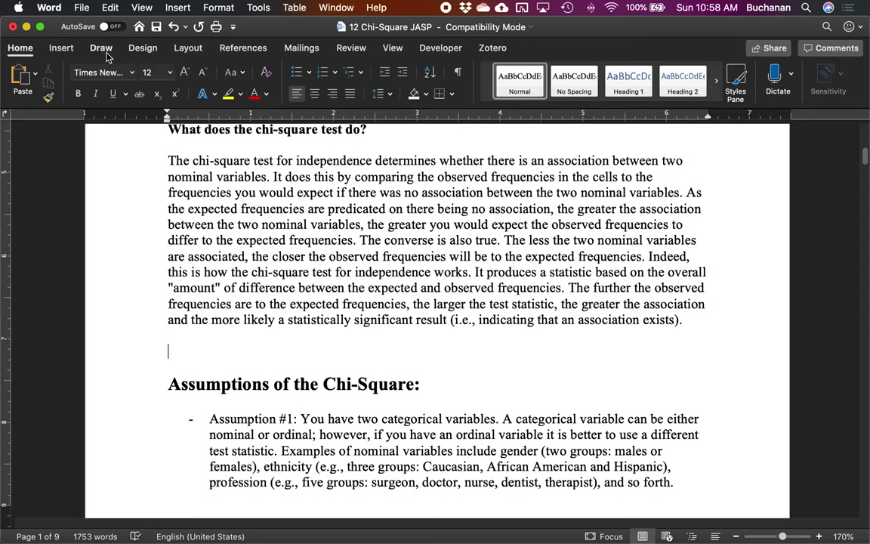
{"action": "left_click", "coordinate": [70, 48]}
{"action": "left_click", "coordinate": [72, 51]}
{"action": "left_click", "coordinate": [72, 50]}
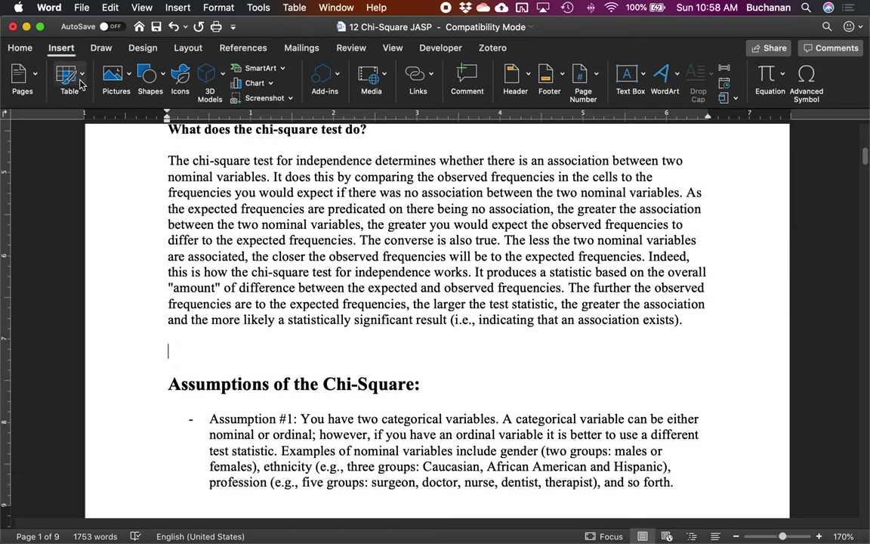
{"action": "left_click", "coordinate": [81, 82]}
{"action": "left_click", "coordinate": [97, 140]}
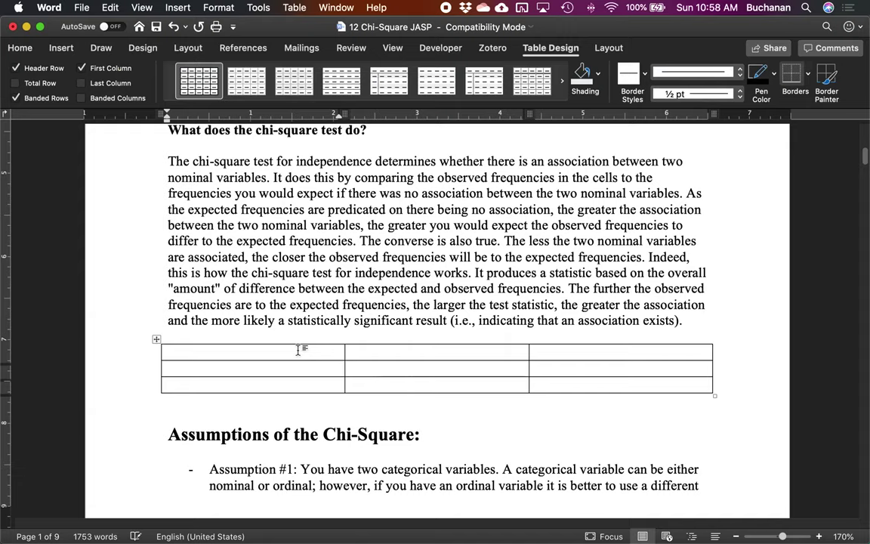
Label the second and third table rows "Exercises" and "Does not Exercise" in the first column
{"action": "left_click", "coordinate": [216, 367]}
{"action": "type", "text": "Exe"}
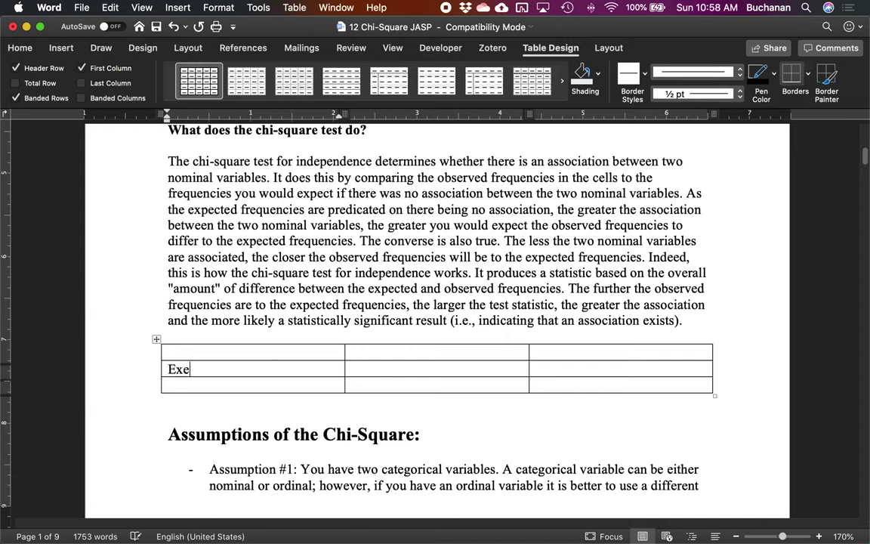
{"action": "type", "text": "rcises"}
{"action": "key", "text": "Down"}
{"action": "type", "text": "Does"}
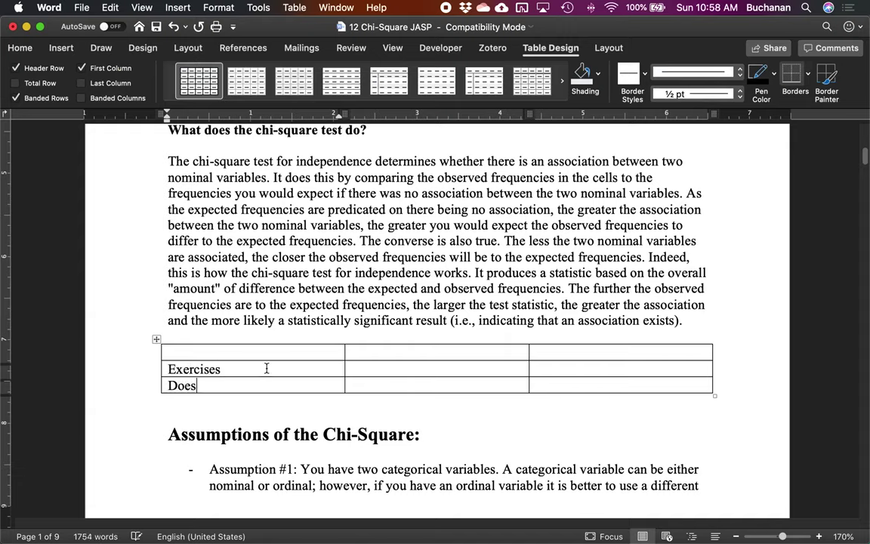
{"action": "type", "text": " not Exer"}
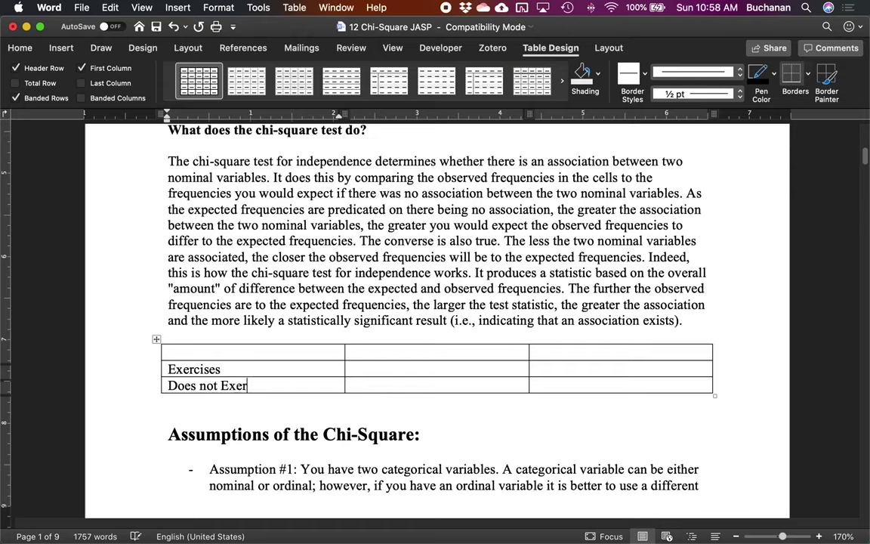
{"action": "type", "text": "cise"}
Enter the column headings "Heart Disease" and "No Heart Disease" in the table's first row
{"action": "left_click", "coordinate": [404, 349]}
{"action": "type", "text": "Heart "}
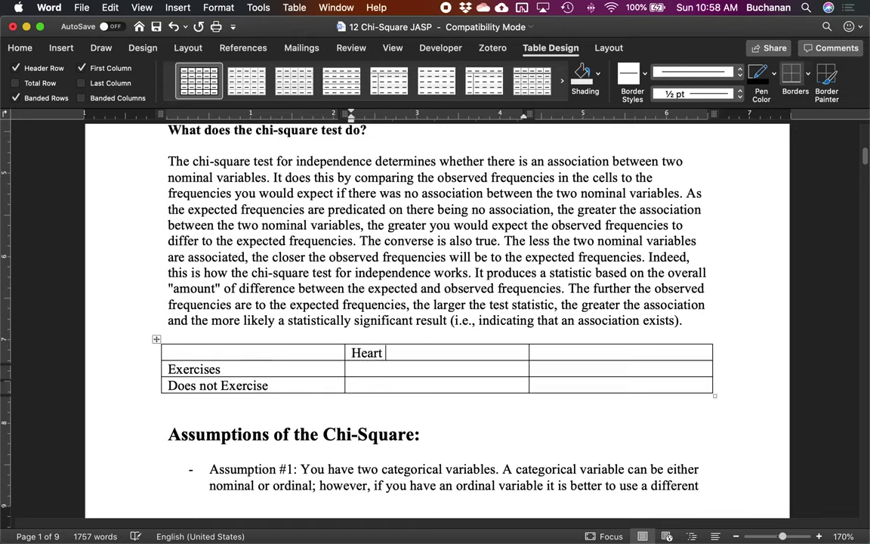
{"action": "type", "text": "Disease"}
{"action": "key", "text": "Tab"}
{"action": "type", "text": "No"}
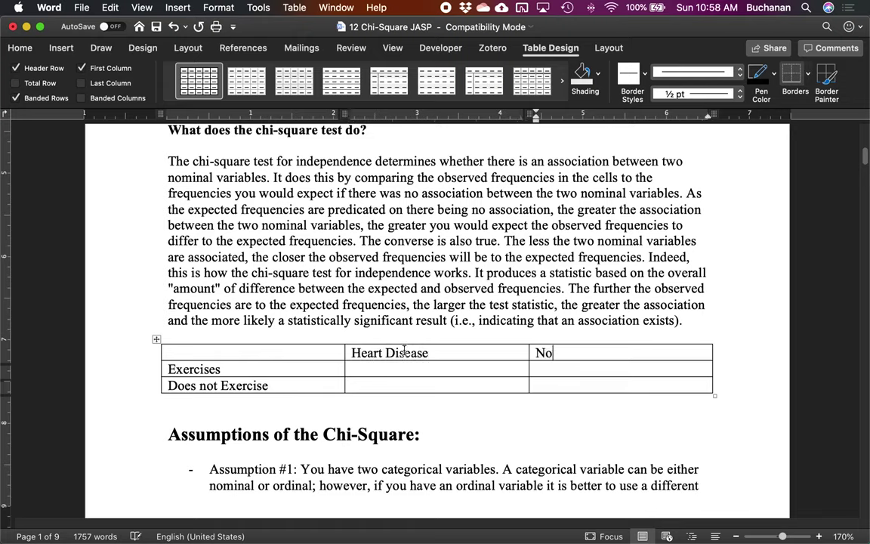
{"action": "type", "text": " Heart Dis"}
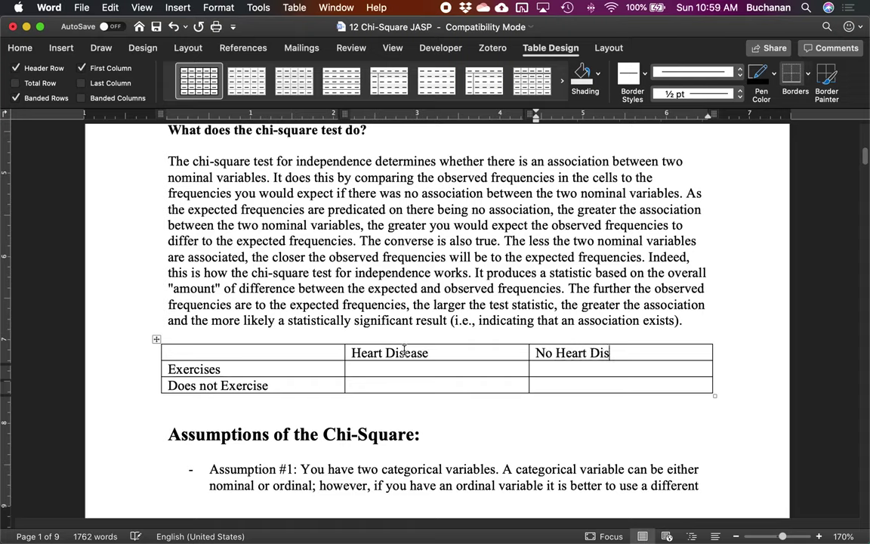
{"action": "type", "text": "ease"}
Fill all four cells where the exercise rows meet the heart disease columns with "Observed Values"
{"action": "left_click", "coordinate": [400, 369]}
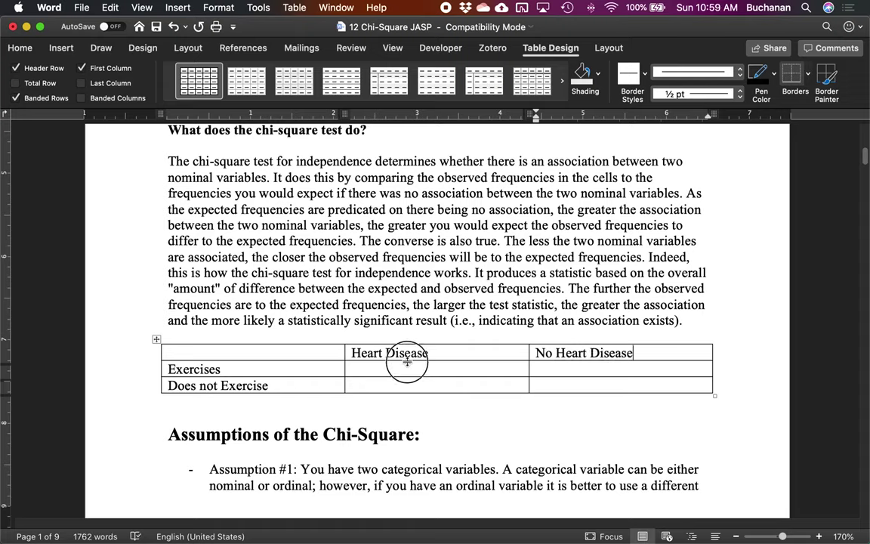
{"action": "type", "text": "Obser"}
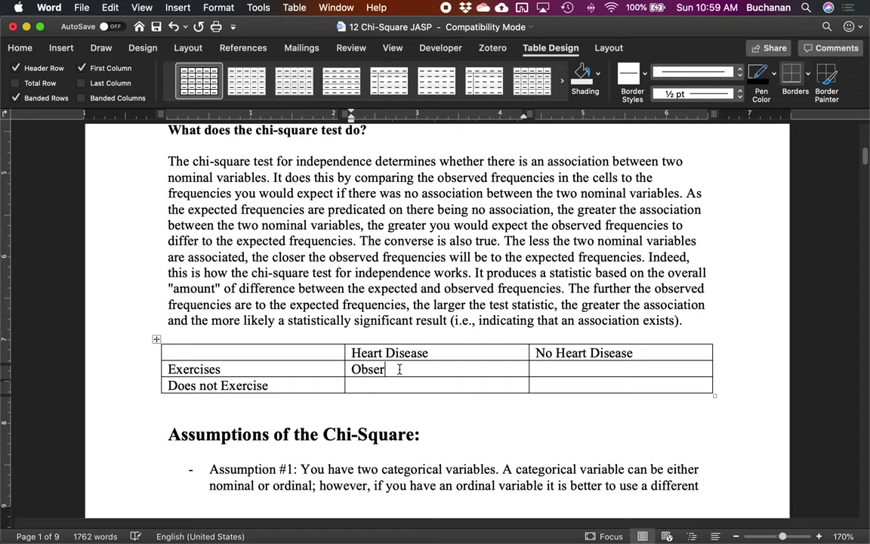
{"action": "type", "text": "ved Values"}
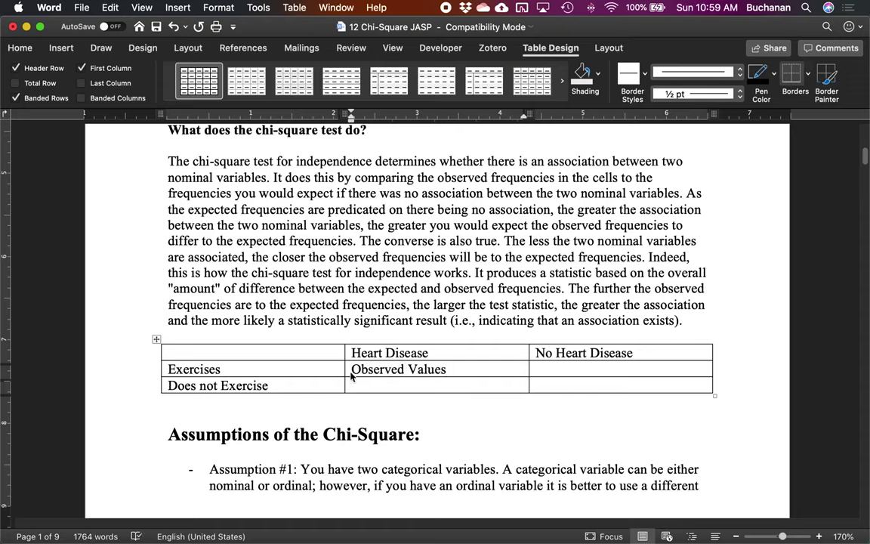
{"action": "left_click", "coordinate": [352, 372]}
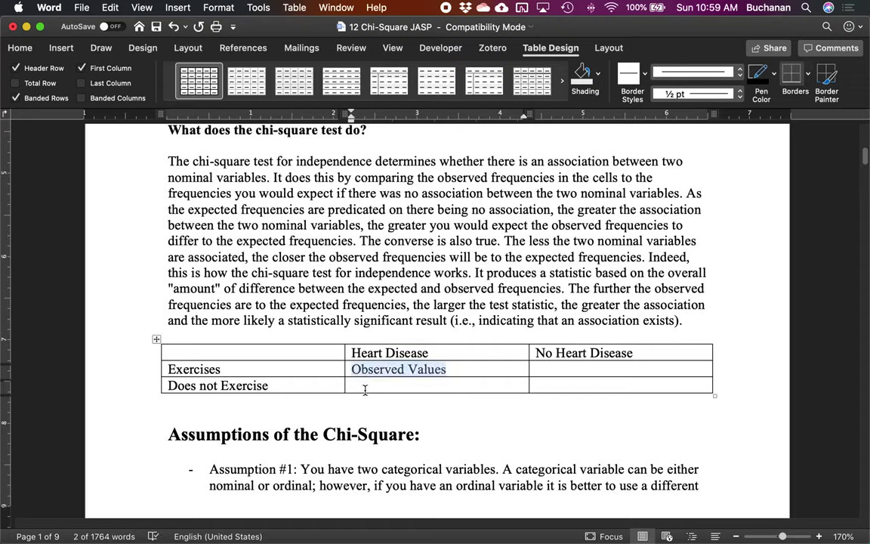
{"action": "key", "text": "super+c"}
{"action": "left_click", "coordinate": [367, 388]}
{"action": "key", "text": "super+v"}
{"action": "left_click", "coordinate": [538, 370]}
{"action": "key", "text": "super+v"}
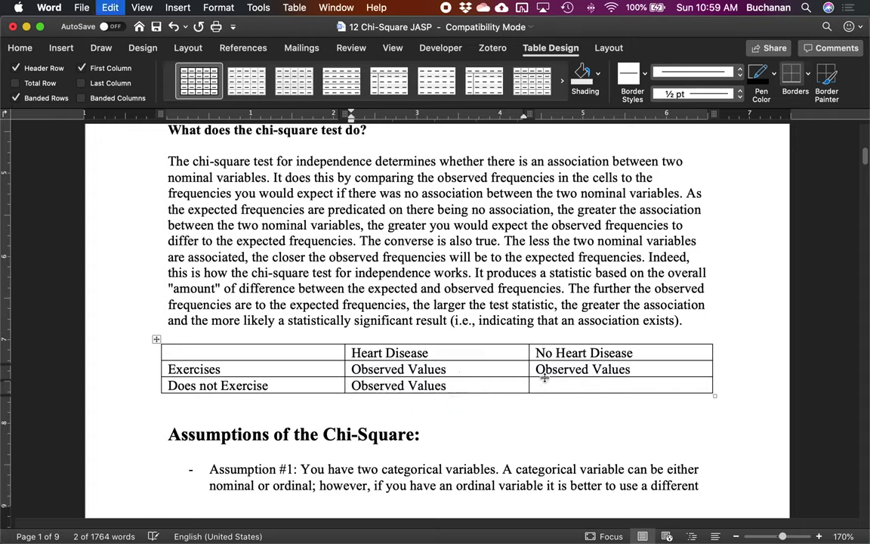
{"action": "left_click", "coordinate": [542, 385]}
{"action": "key", "text": "super+v"}
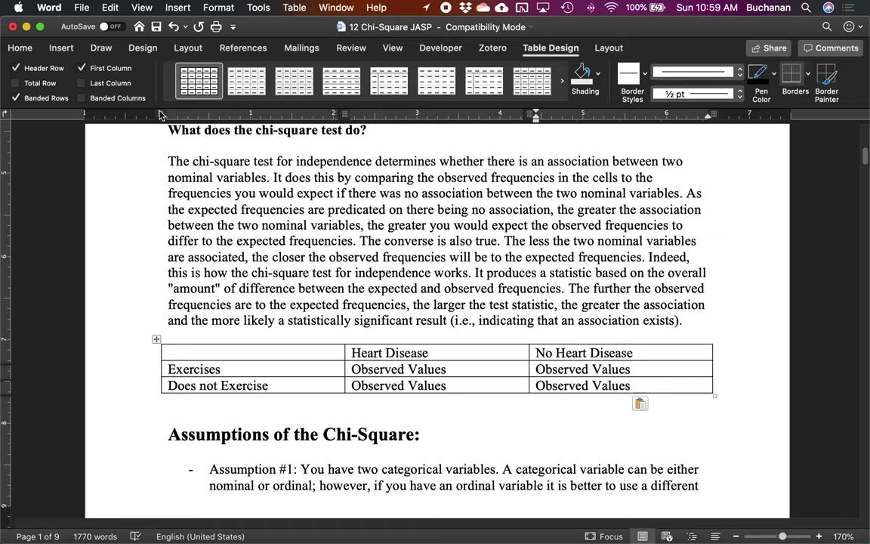
Add a row below the "Does not Exercise" row and a column after the "No Heart Disease" column
{"action": "left_click", "coordinate": [604, 50]}
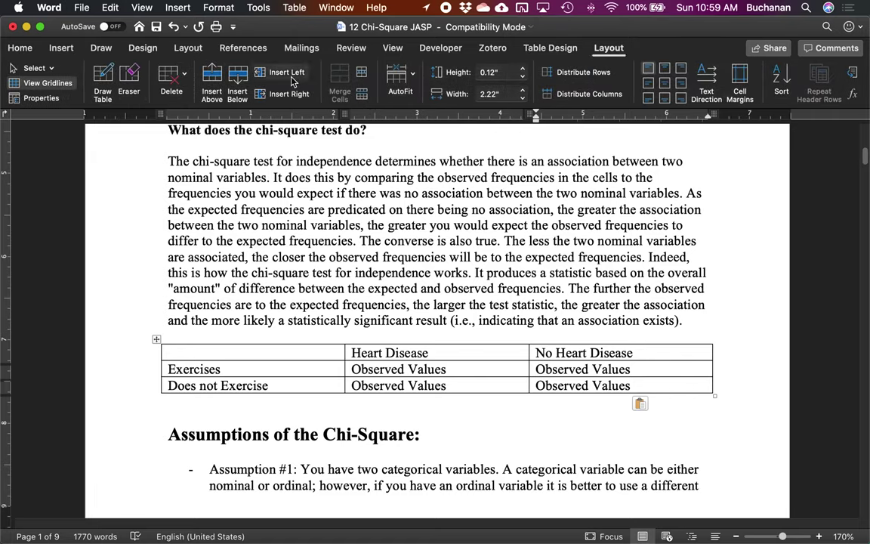
{"action": "left_click", "coordinate": [237, 81]}
{"action": "left_click", "coordinate": [609, 354]}
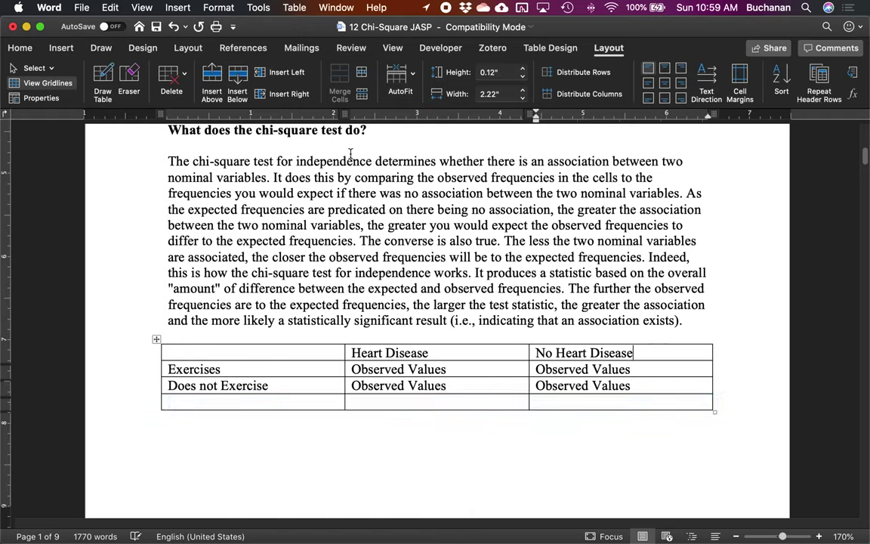
{"action": "left_click", "coordinate": [281, 94]}
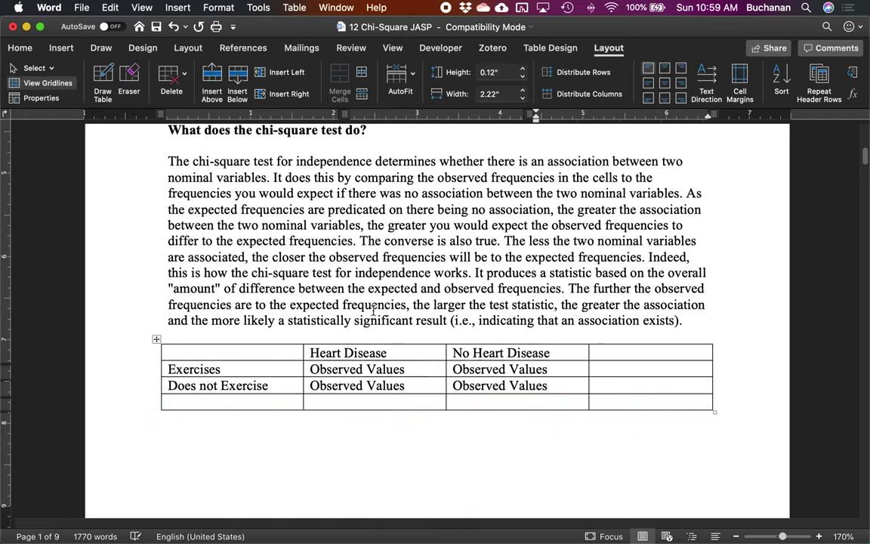
Enter "Row Heart Total" and "Row No Heart Total" in the last row under the two heart disease columns
{"action": "left_click", "coordinate": [354, 402]}
{"action": "type", "text": "Ro"}
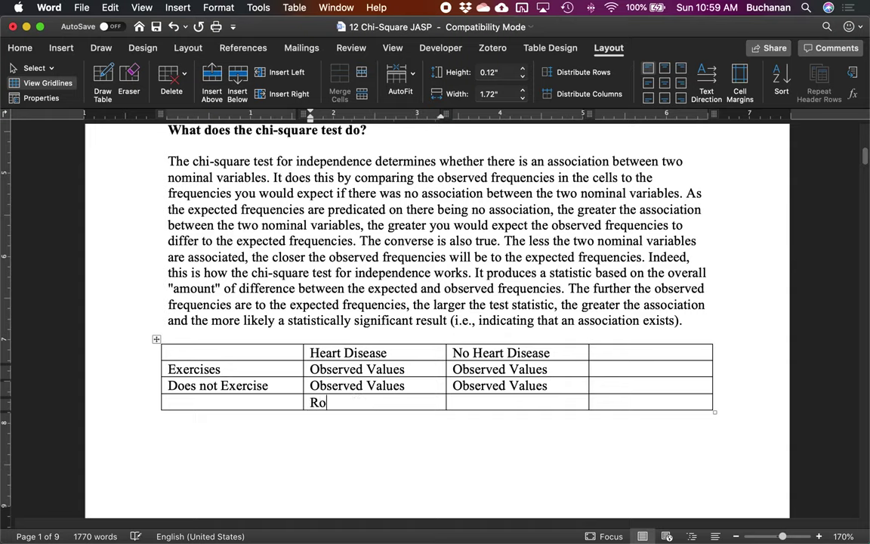
{"action": "type", "text": "w Heart Totle"}
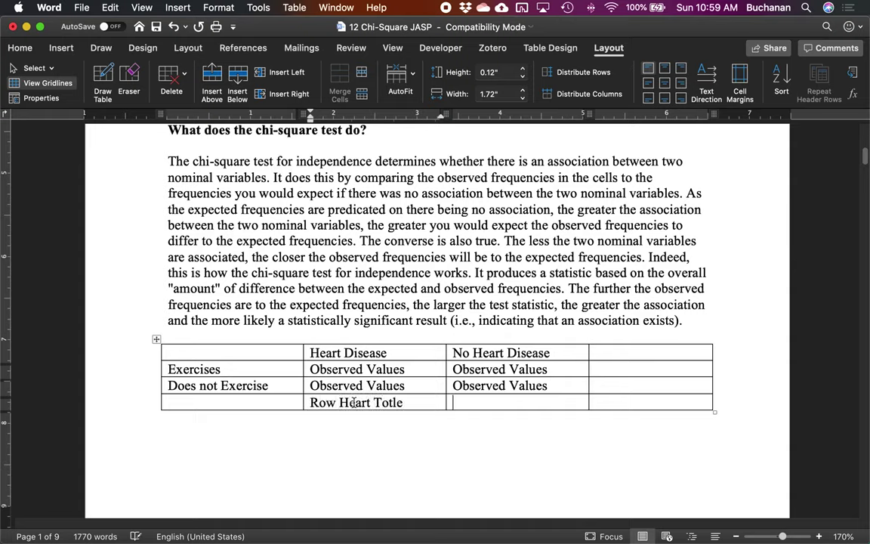
{"action": "key", "text": "Tab"}
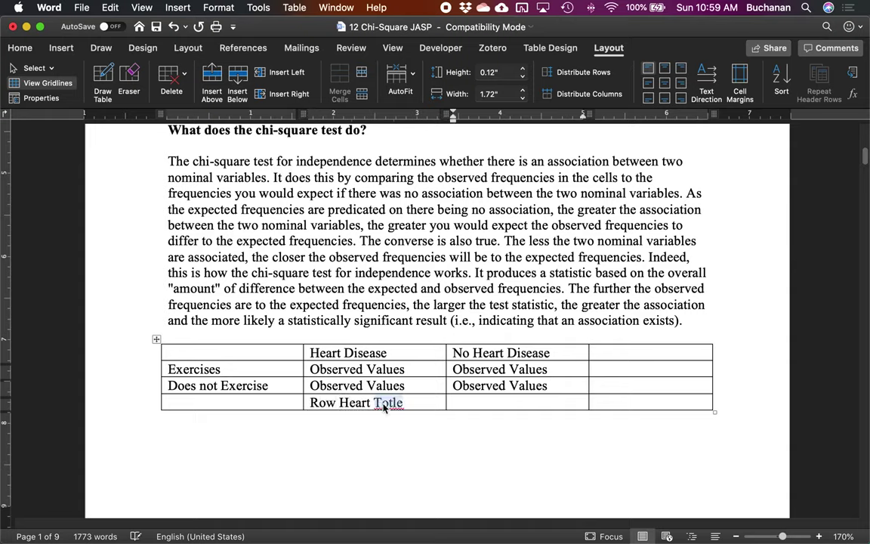
{"action": "double_click", "coordinate": [384, 404]}
{"action": "type", "text": "Total"}
{"action": "key", "text": "Tab"}
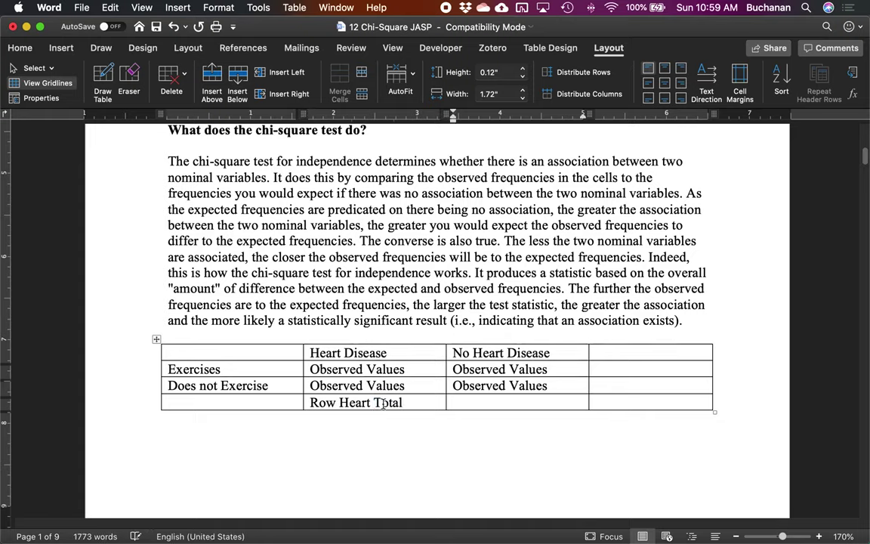
{"action": "type", "text": "Row No He"}
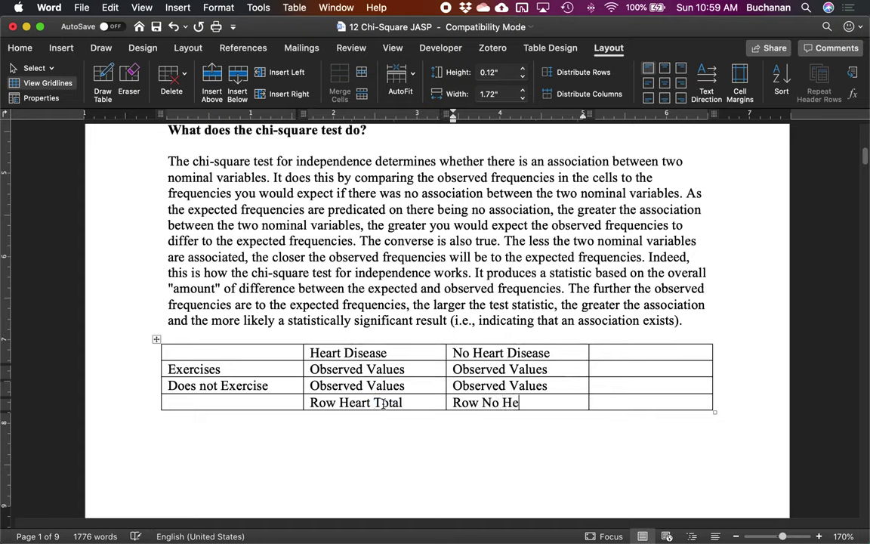
{"action": "type", "text": "art Total"}
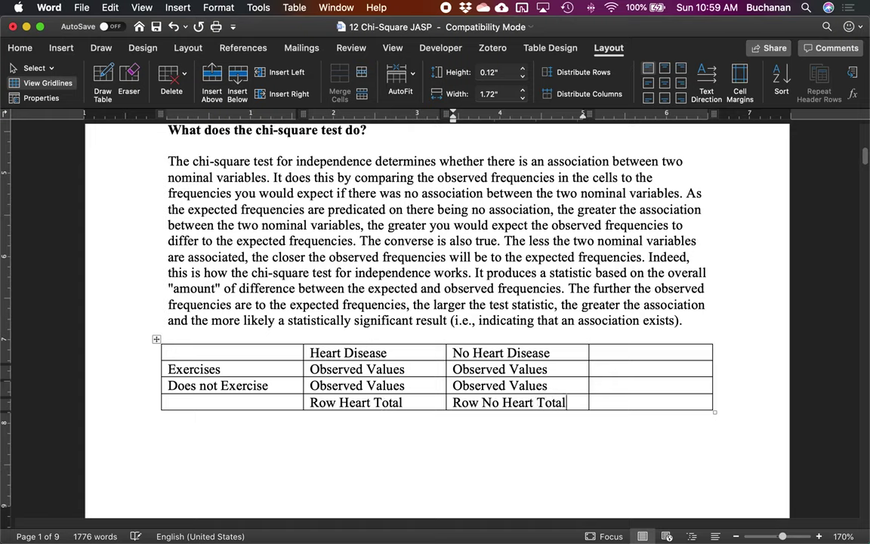
Replace "Row" with "Column" in both heart total labels in the last row
{"action": "left_click", "coordinate": [326, 402]}
{"action": "type", "text": "Column"}
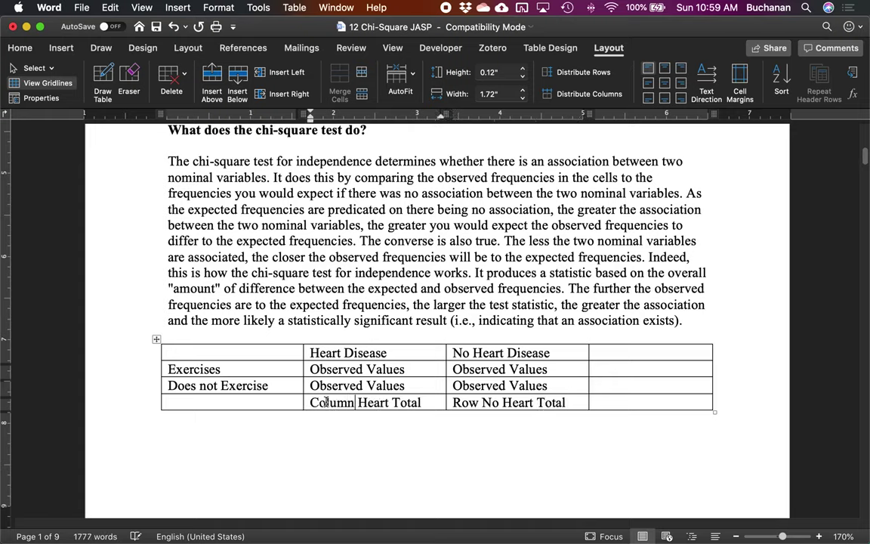
{"action": "double_click", "coordinate": [460, 402]}
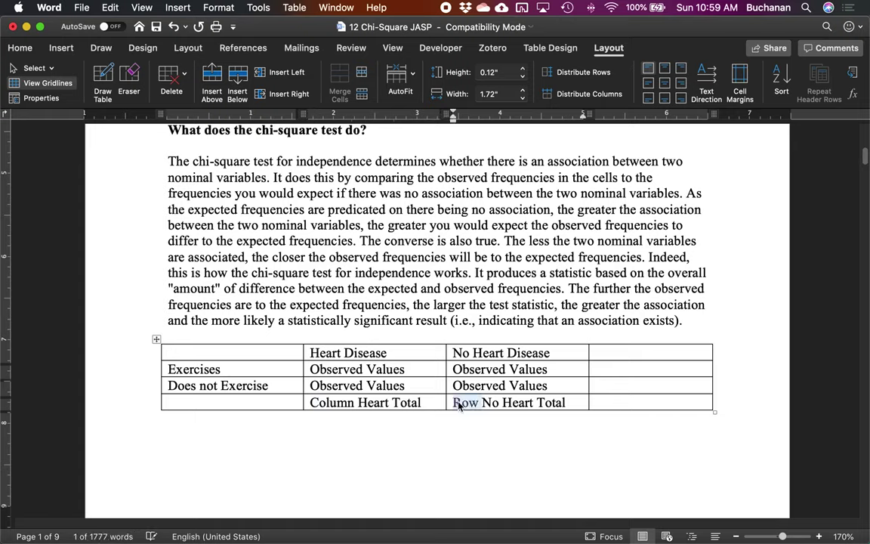
{"action": "type", "text": "Column"}
Enter "Row Exercise Total" and "Row No Exercise Total" in the last column beside the two exercise rows
{"action": "left_click", "coordinate": [612, 352]}
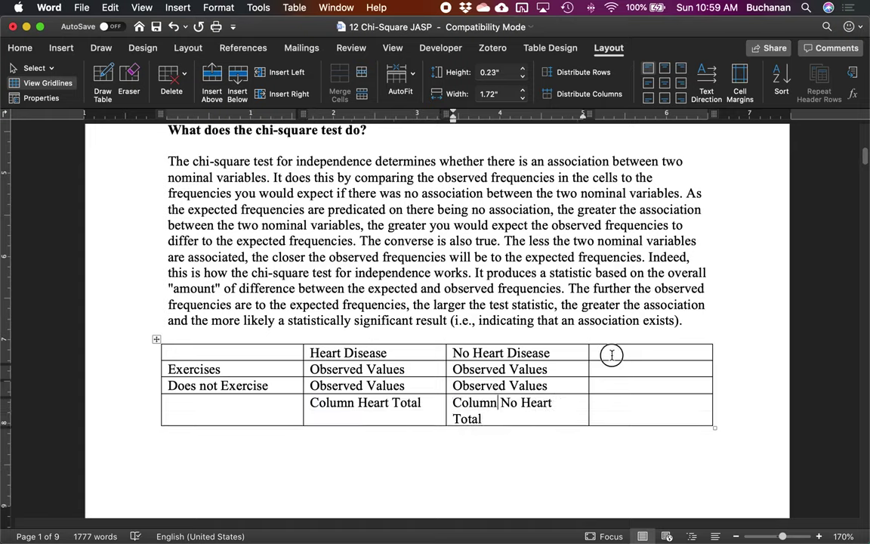
{"action": "left_click", "coordinate": [616, 367]}
{"action": "type", "text": "Row"}
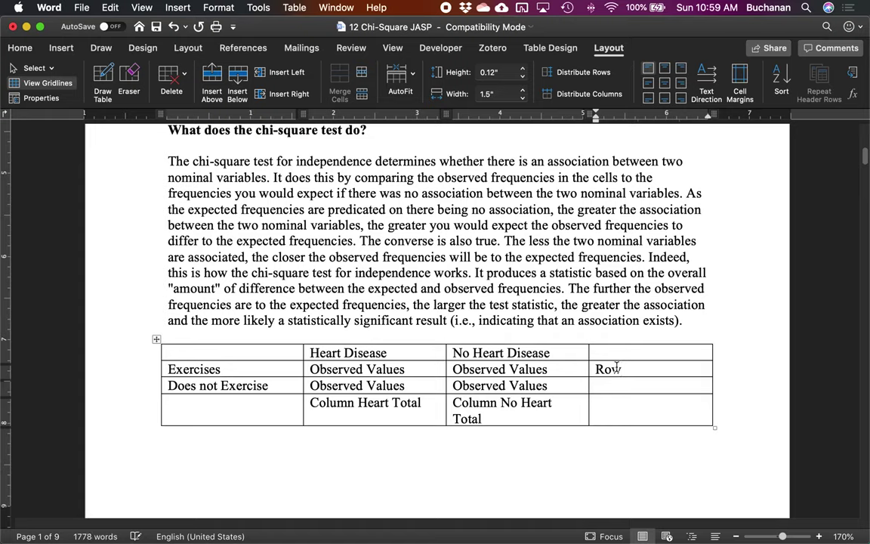
{"action": "type", "text": " Exercise Total"}
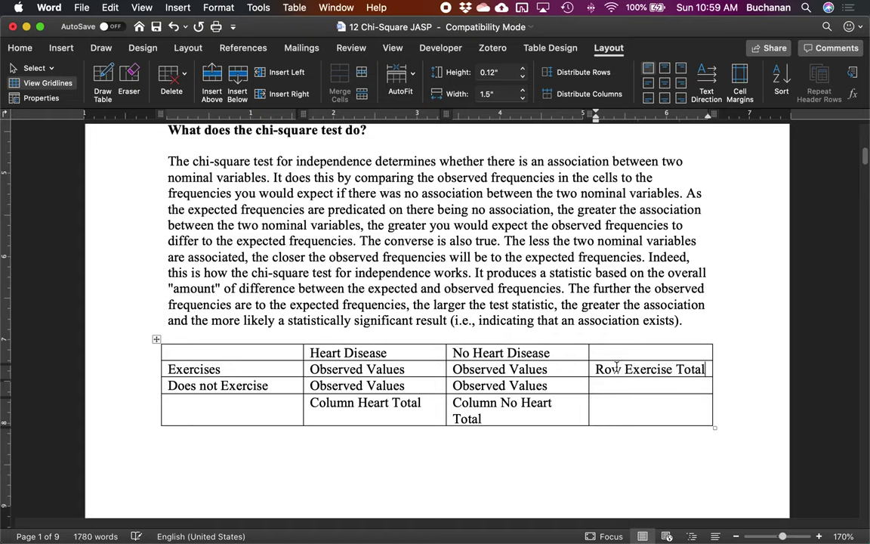
{"action": "key", "text": "Down"}
{"action": "type", "text": "Row No Exercis"}
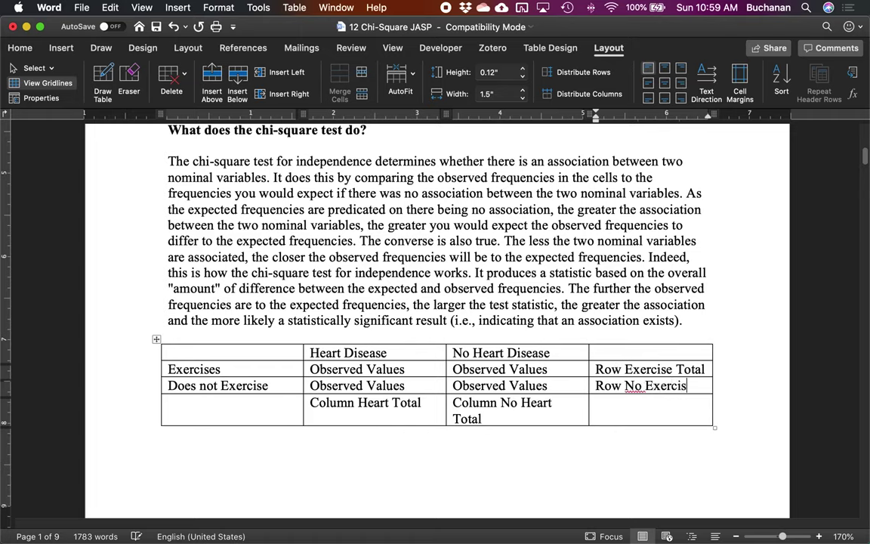
{"action": "type", "text": "e Total"}
Label the cell where the totals row and totals column meet "Total Sample Size"
{"action": "key", "text": "Down"}
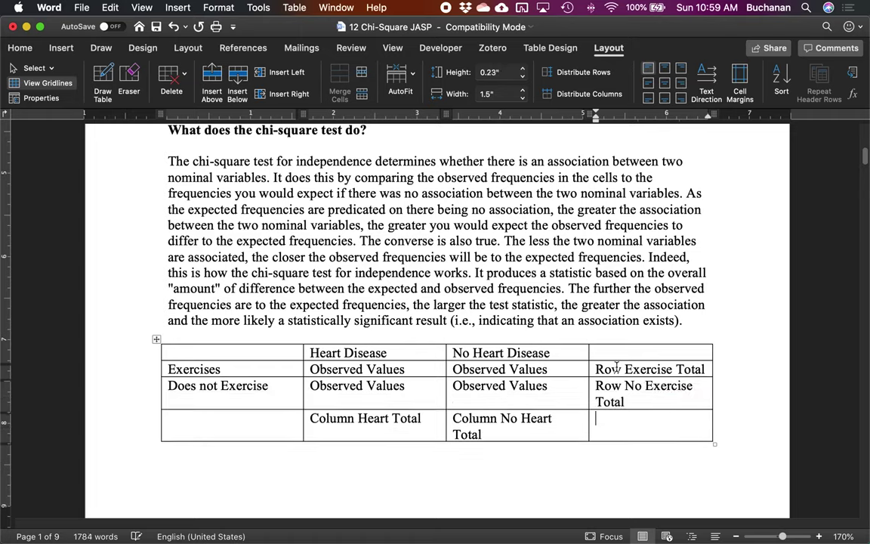
{"action": "type", "text": "Total Sa"}
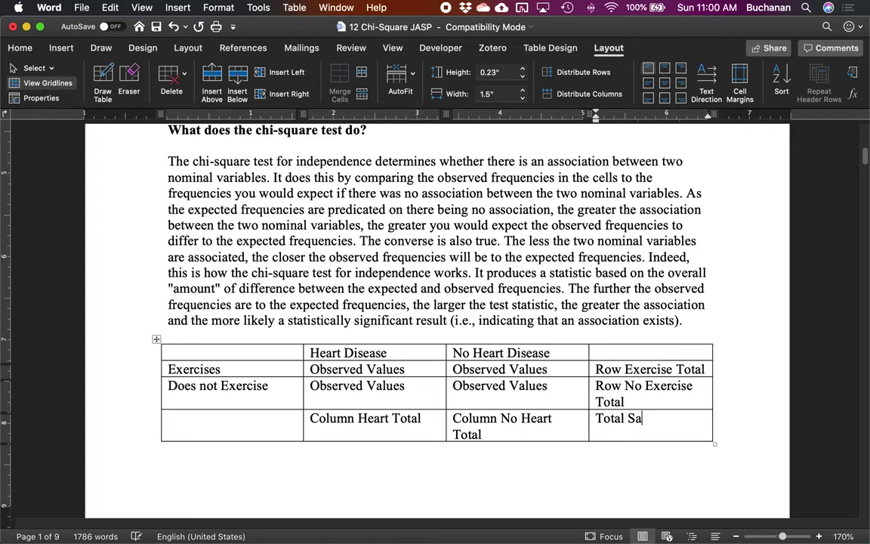
{"action": "type", "text": "mple Size"}
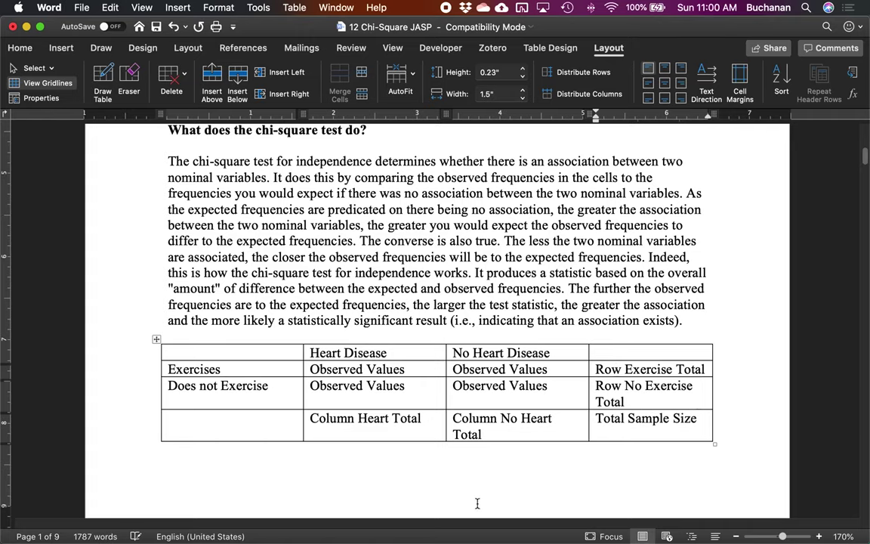
Insert a new equation below the table and begin it with "Expected ="
{"action": "left_click", "coordinate": [436, 463]}
{"action": "scroll", "coordinate": [434, 379], "scroll_direction": "down", "scroll_amount": 1}
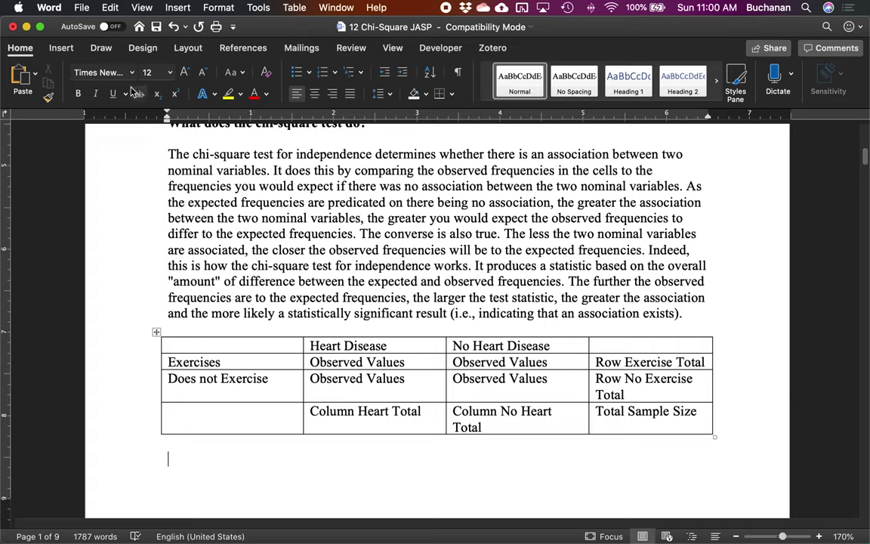
{"action": "left_click", "coordinate": [63, 49]}
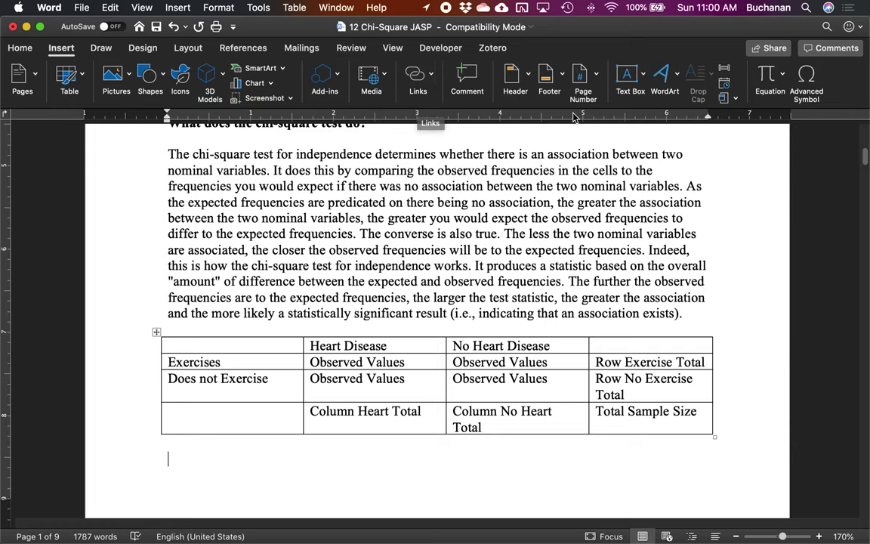
{"action": "left_click", "coordinate": [769, 83]}
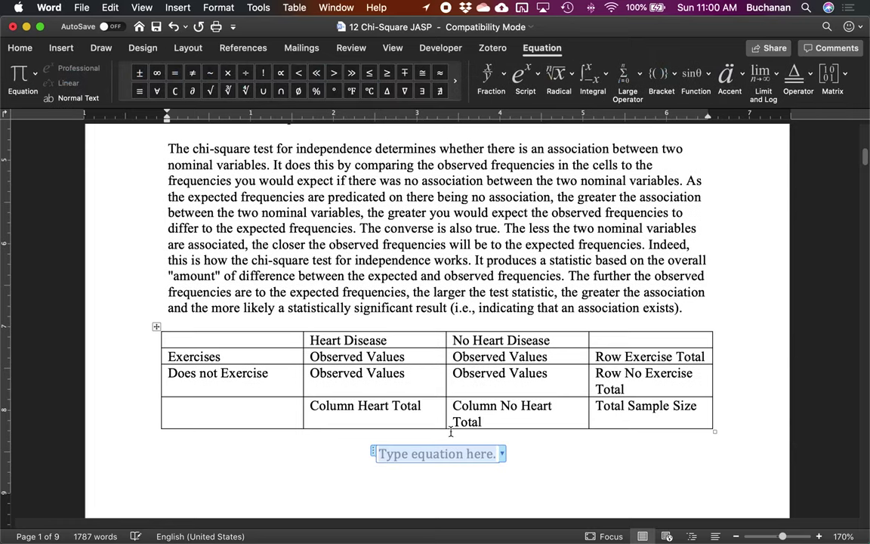
{"action": "type", "text": "Eex"}
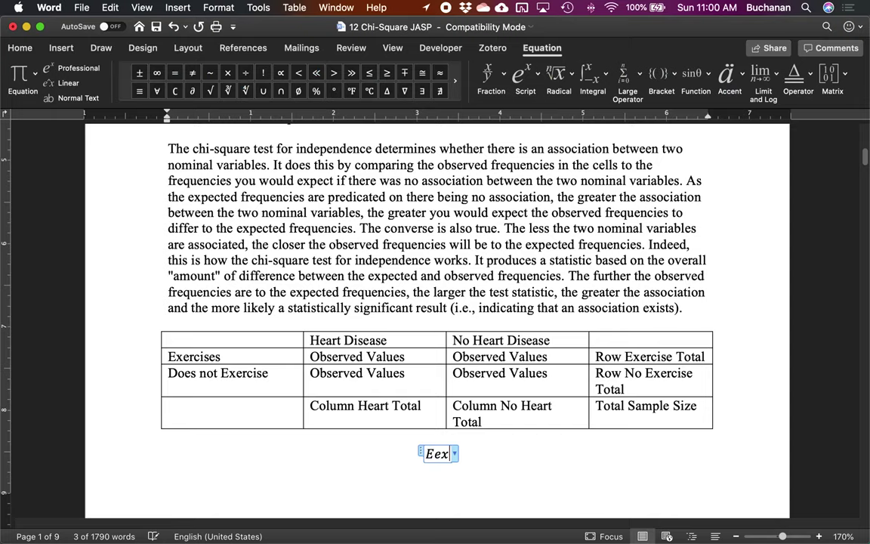
{"action": "type", "text": "per"}
{"action": "key", "text": "BackSpace"}
{"action": "key", "text": "BackSpace"}
{"action": "key", "text": "BackSpace"}
{"action": "key", "text": "BackSpace"}
{"action": "key", "text": "BackSpace"}
{"action": "type", "text": "x"}
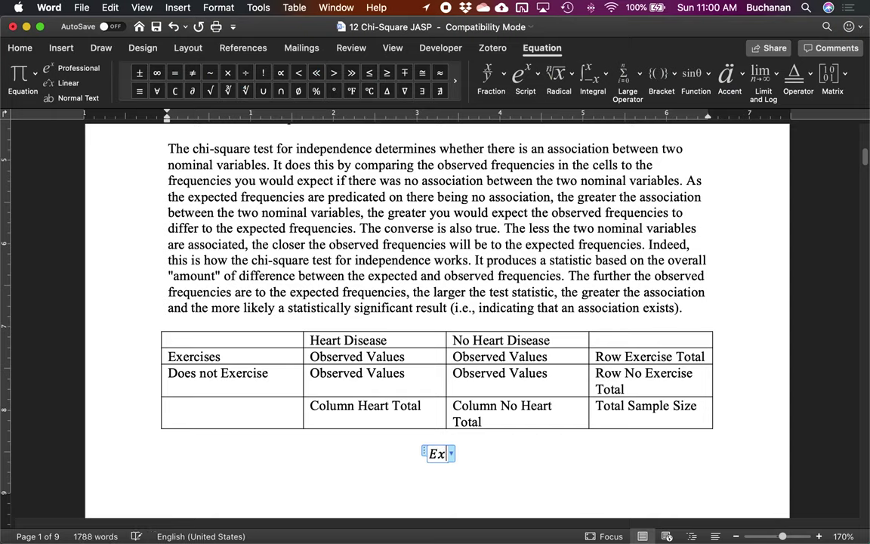
{"action": "type", "text": "per"}
{"action": "key", "text": "BackSpace"}
{"action": "type", "text": "cted"}
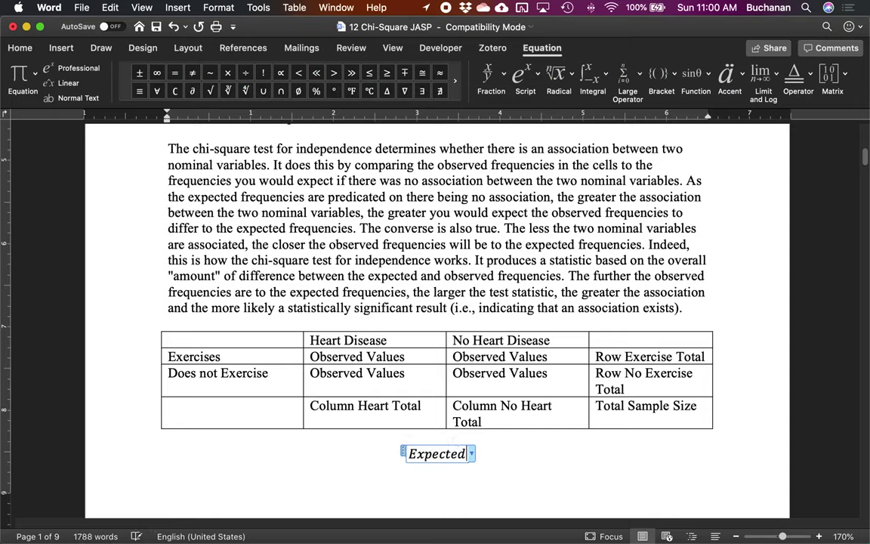
{"action": "type", "text": " ="}
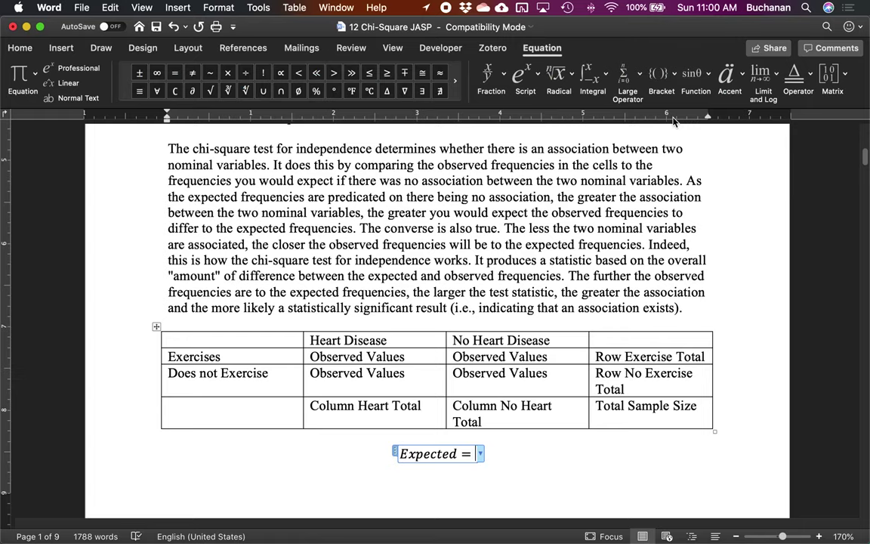
Add a stacked fraction to the equation with "Row Total * Column Total" over "Total Sample Size"
{"action": "left_click", "coordinate": [490, 75]}
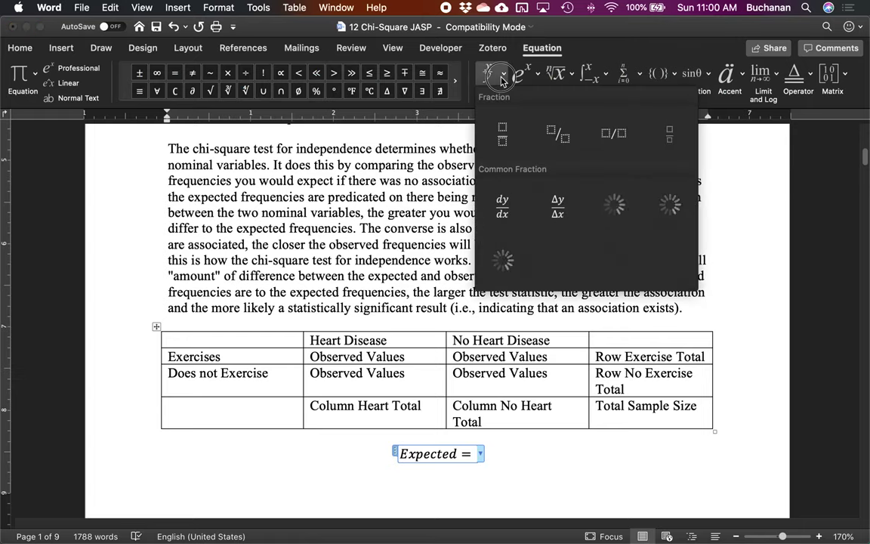
{"action": "left_click", "coordinate": [503, 130]}
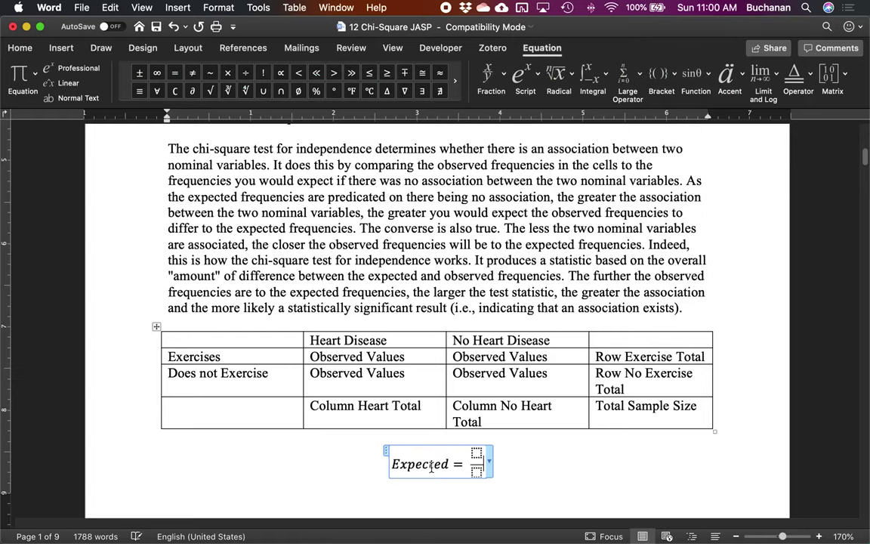
{"action": "left_click", "coordinate": [476, 457]}
{"action": "type", "text": "Row Tota"}
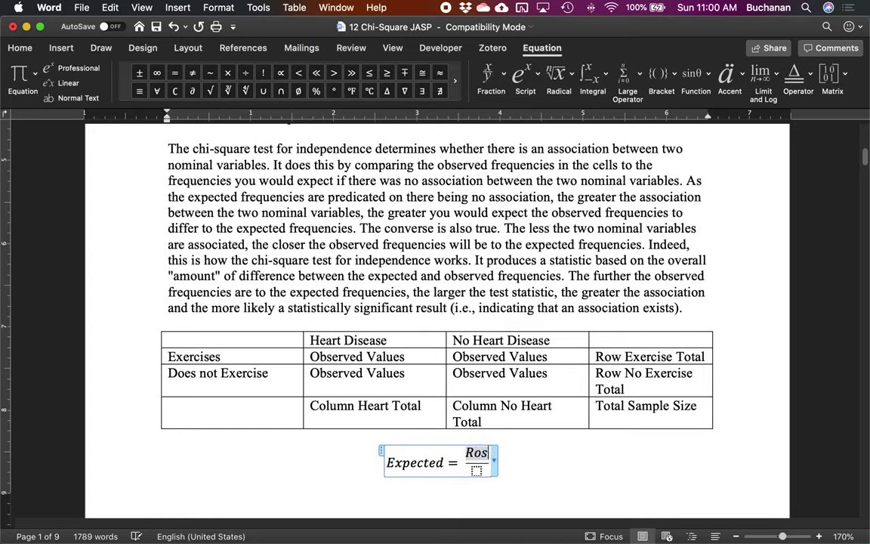
{"action": "type", "text": "l *"}
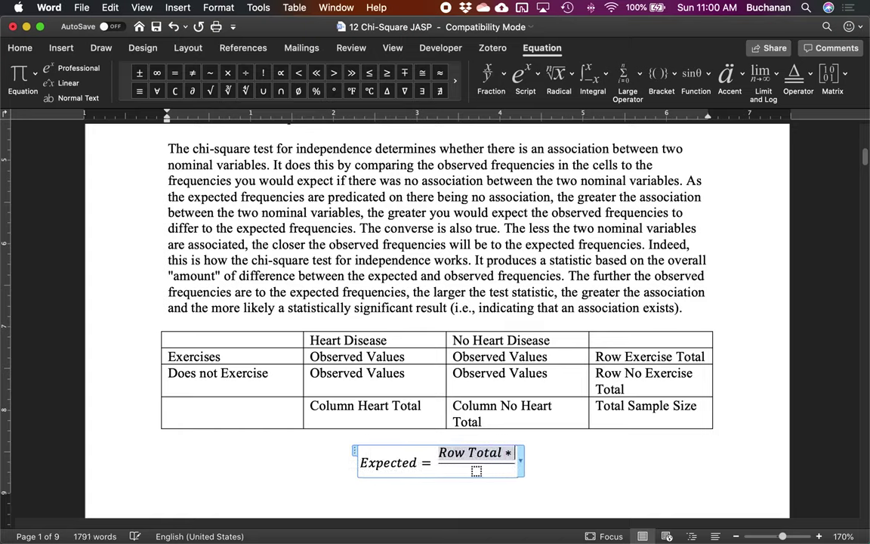
{"action": "type", "text": " Column Total"}
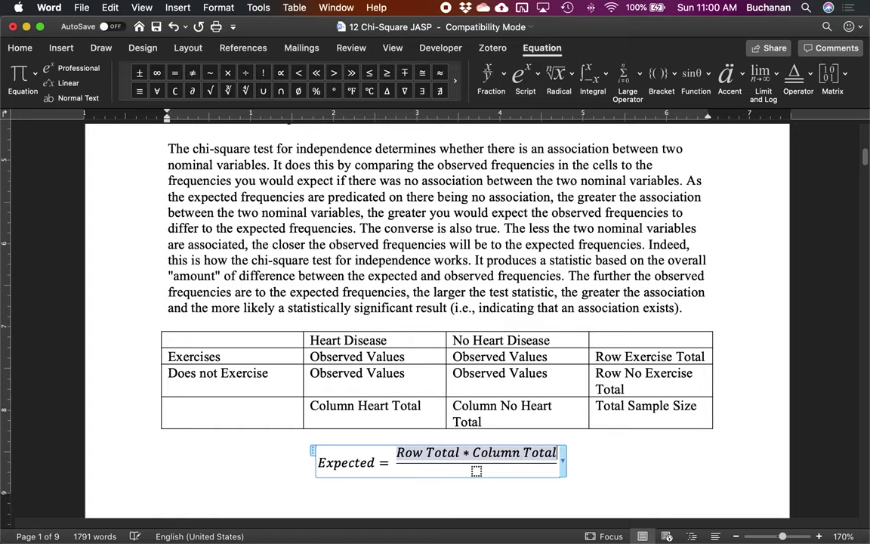
{"action": "left_click", "coordinate": [474, 472]}
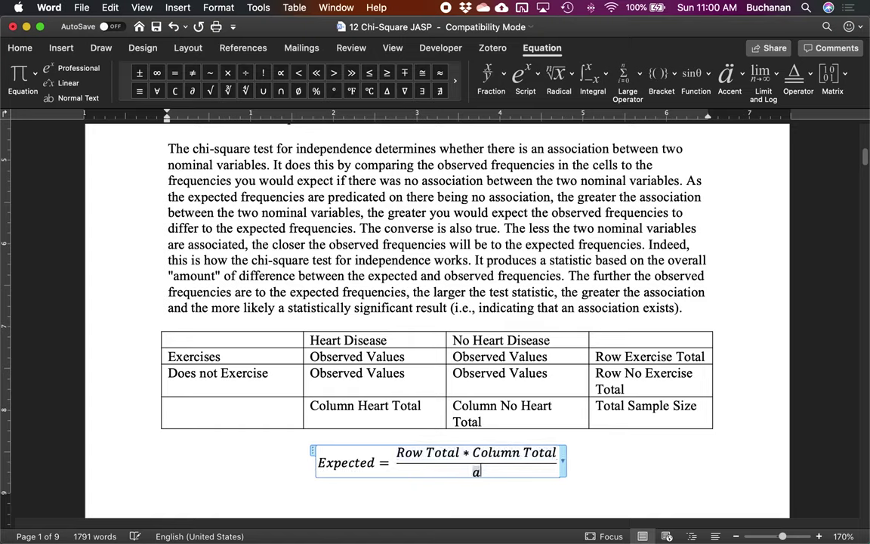
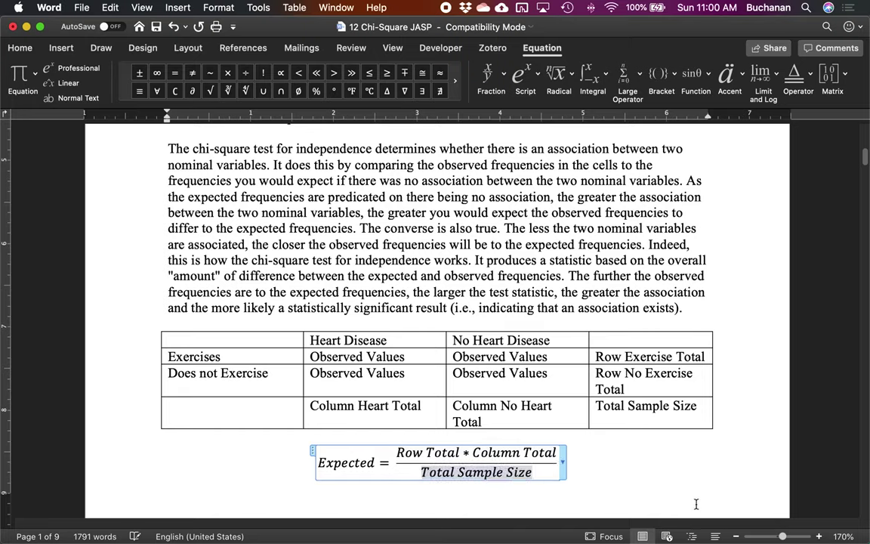
Examine how the formula's totals relate to the first observed cell by highlighting the Exercises row and Heart Disease column
{"action": "left_click", "coordinate": [391, 408]}
{"action": "left_click", "coordinate": [642, 408]}
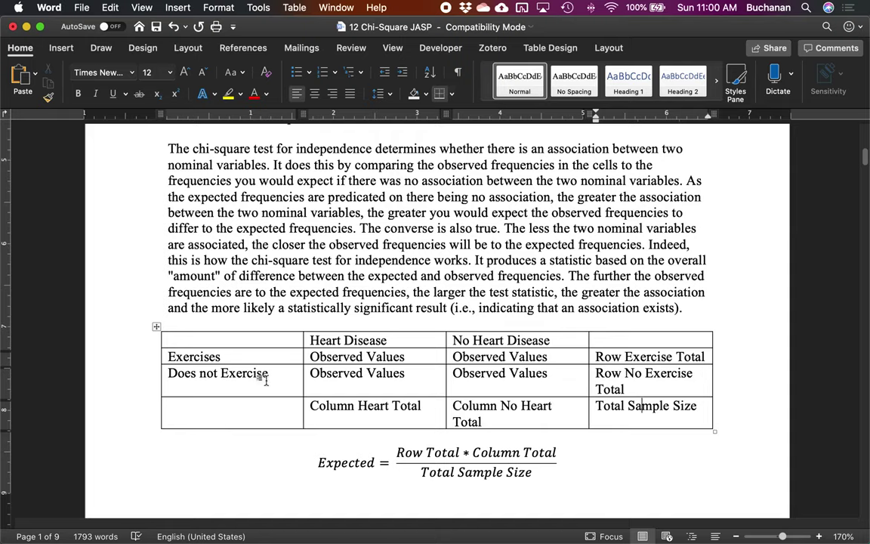
{"action": "left_click_drag", "start_coordinate": [351, 355], "coordinate": [402, 358]}
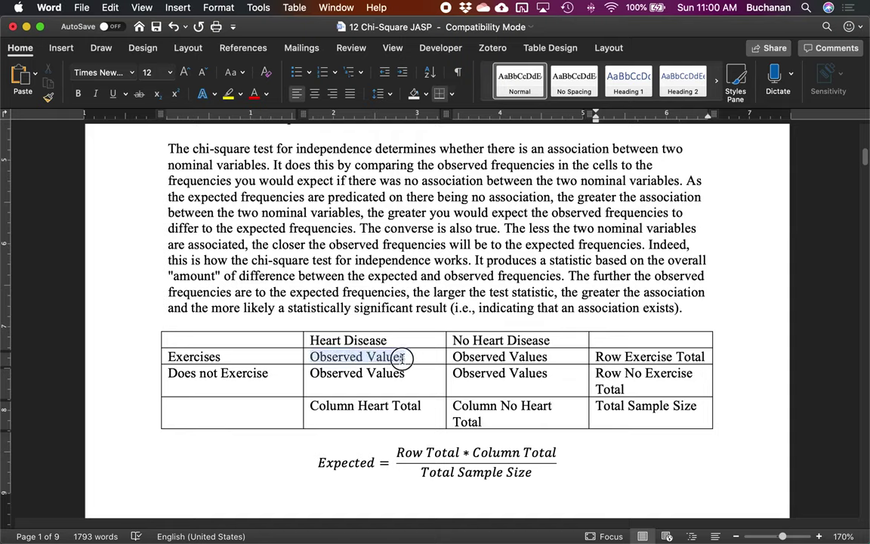
{"action": "left_click_drag", "start_coordinate": [265, 353], "coordinate": [665, 355]}
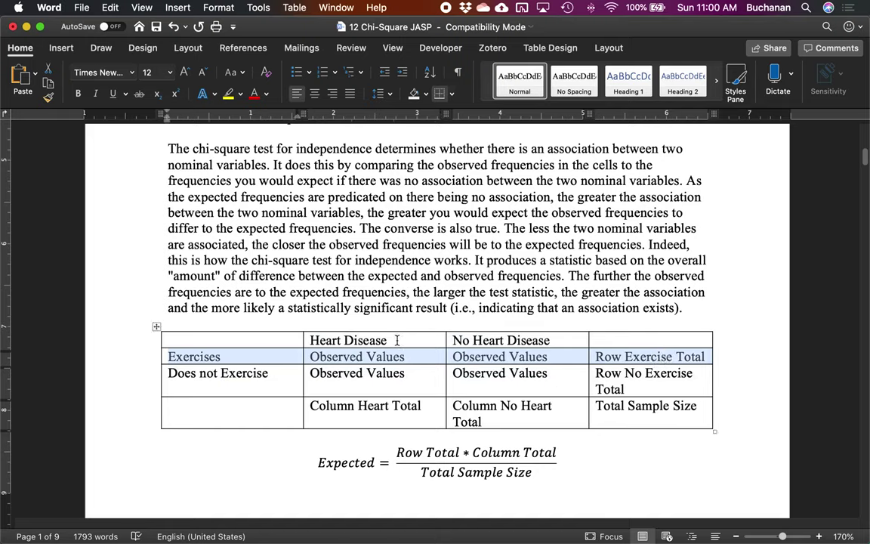
{"action": "left_click_drag", "start_coordinate": [414, 337], "coordinate": [414, 405]}
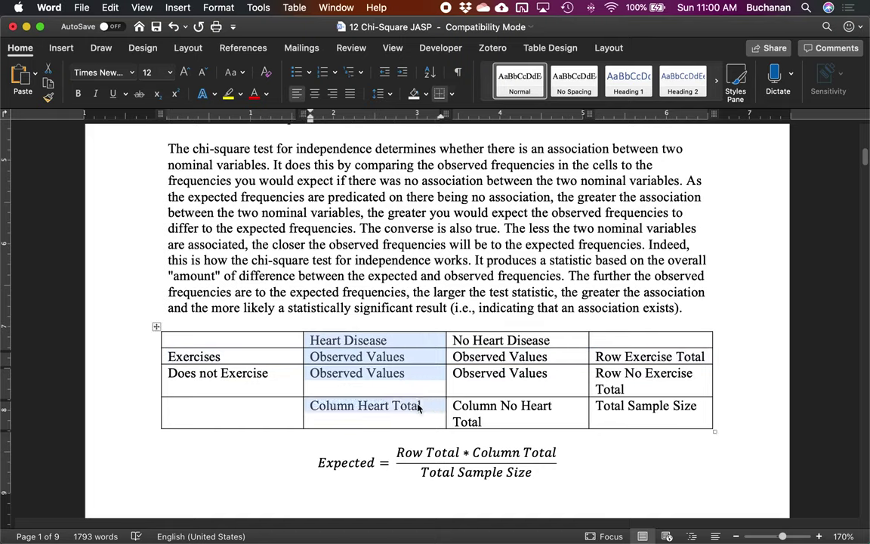
Deselect the table cells and save the document
{"action": "left_click", "coordinate": [618, 472]}
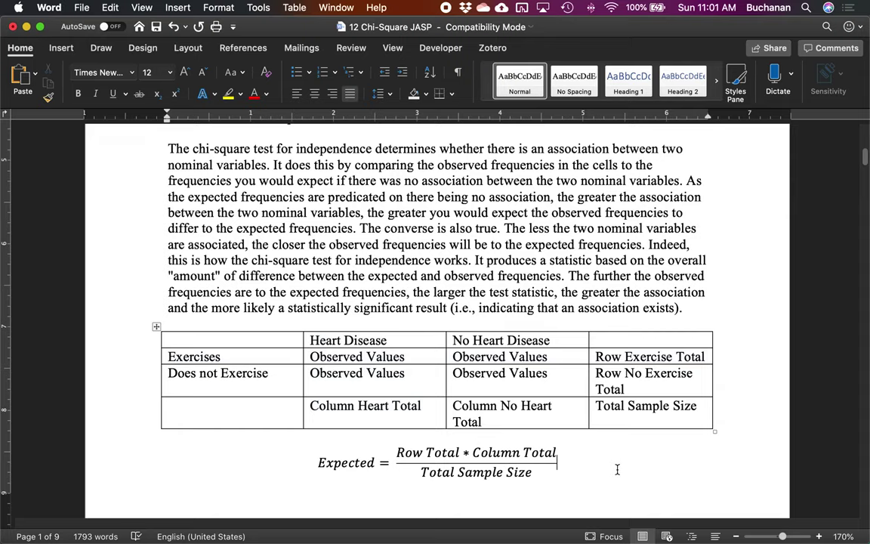
{"action": "key", "text": "super+s"}
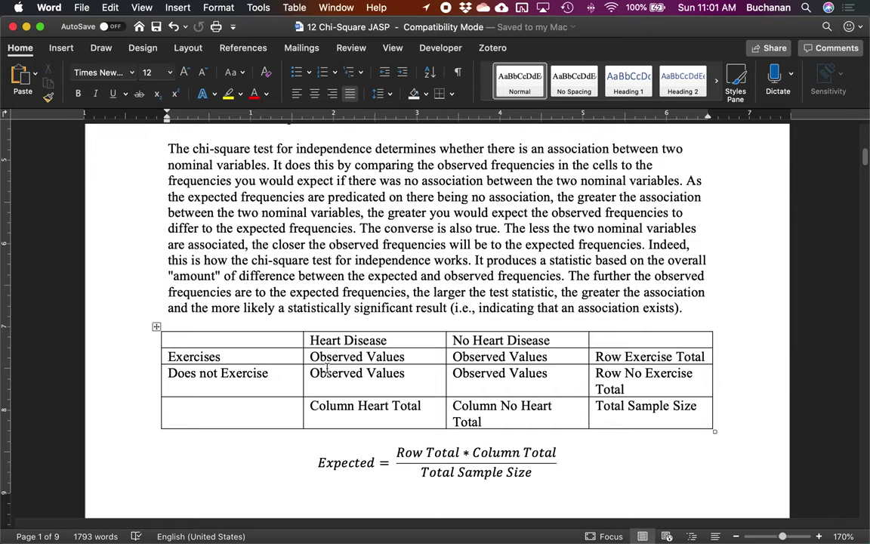
Review the Exercises row and the Heart Disease column against the Expected formula, ending with the cursor after the equation
{"action": "left_click_drag", "start_coordinate": [170, 324], "coordinate": [626, 351]}
{"action": "left_click_drag", "start_coordinate": [344, 340], "coordinate": [379, 419]}
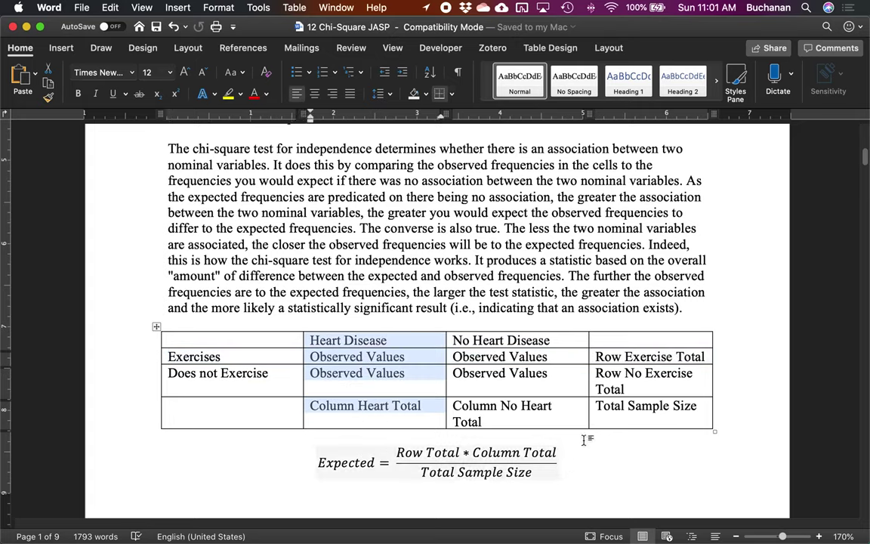
{"action": "left_click", "coordinate": [286, 433]}
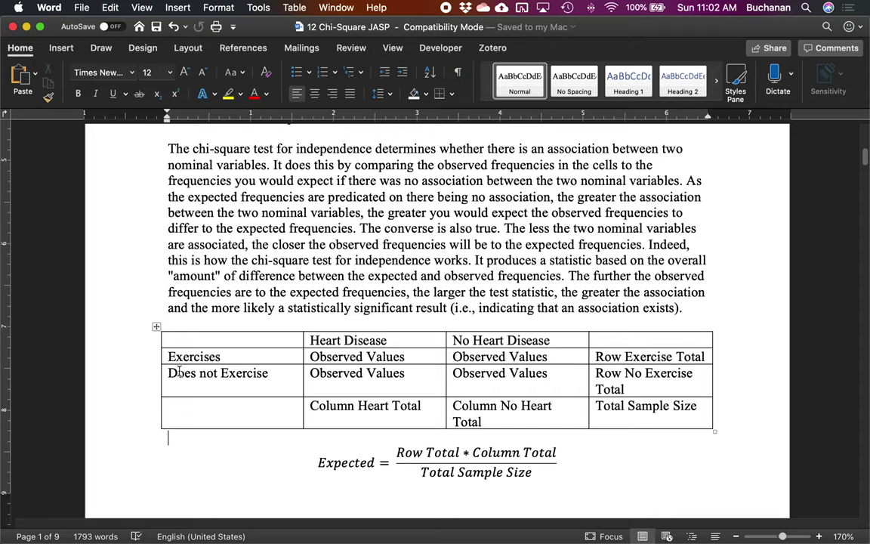
{"action": "left_click_drag", "start_coordinate": [402, 344], "coordinate": [407, 416]}
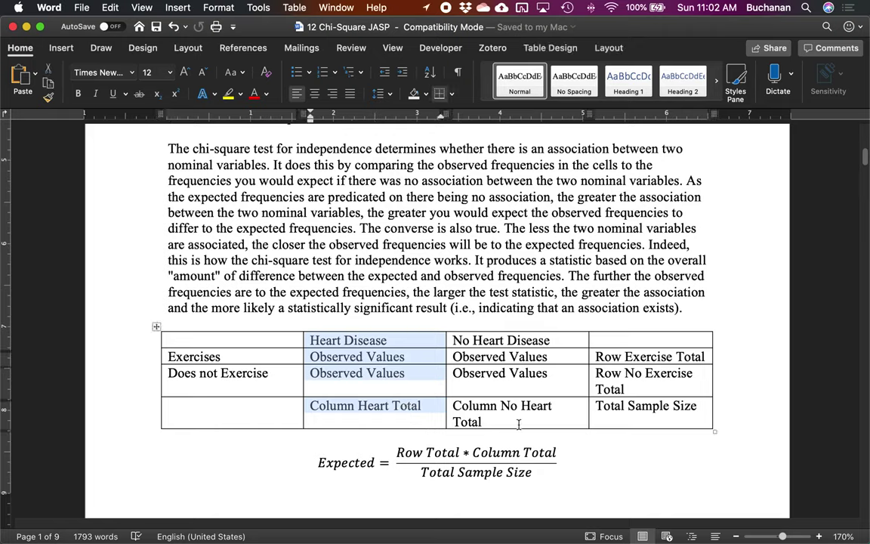
{"action": "left_click", "coordinate": [605, 464]}
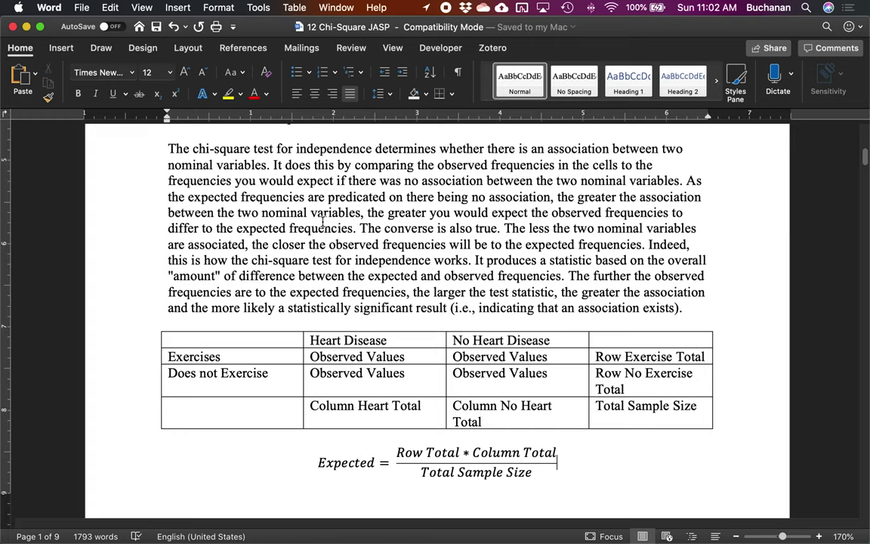
Read the first assumptions under "Assumptions of the Chi-Square" on page 2, and return to the contingency table
{"action": "scroll", "coordinate": [299, 220], "scroll_direction": "down", "scroll_amount": 1}
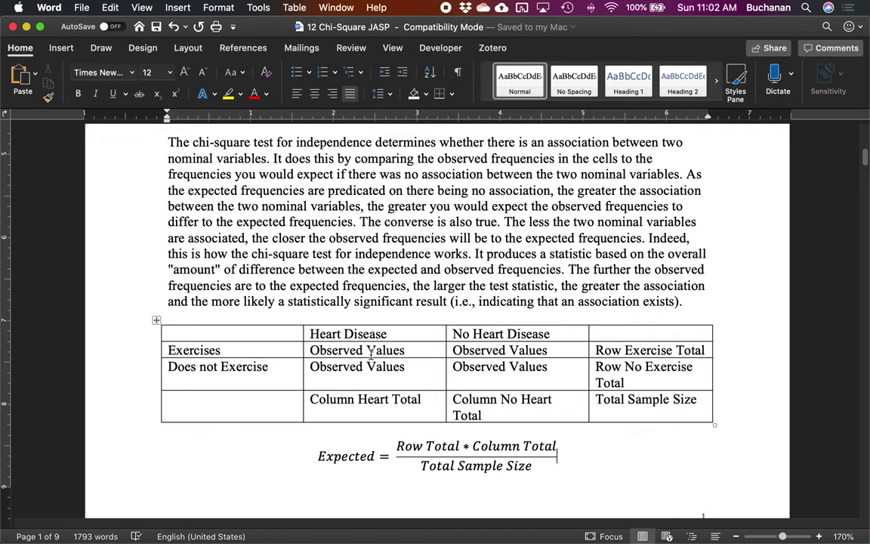
{"action": "key", "text": "Down"}
{"action": "key", "text": "Down"}
{"action": "scroll", "coordinate": [446, 296], "scroll_direction": "down", "scroll_amount": 5}
{"action": "scroll", "coordinate": [446, 296], "scroll_direction": "down", "scroll_amount": 10}
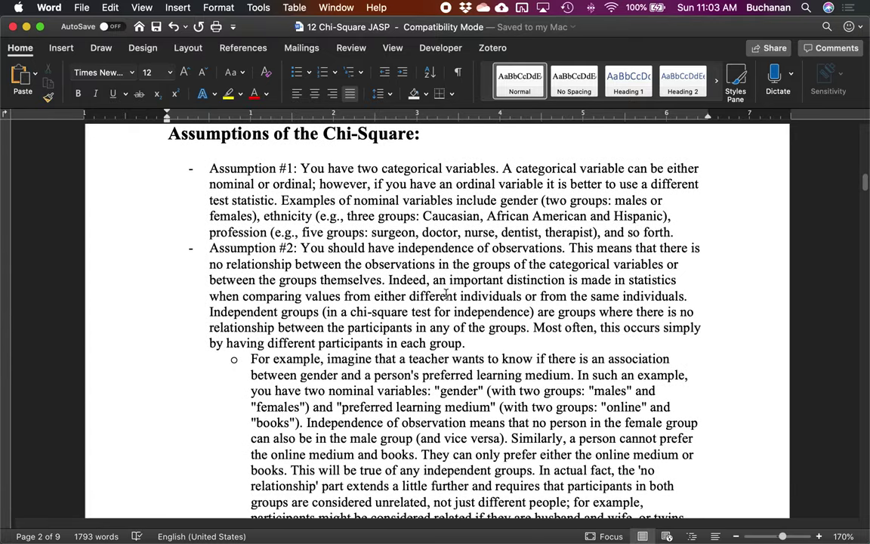
{"action": "scroll", "coordinate": [445, 295], "scroll_direction": "up", "scroll_amount": 1}
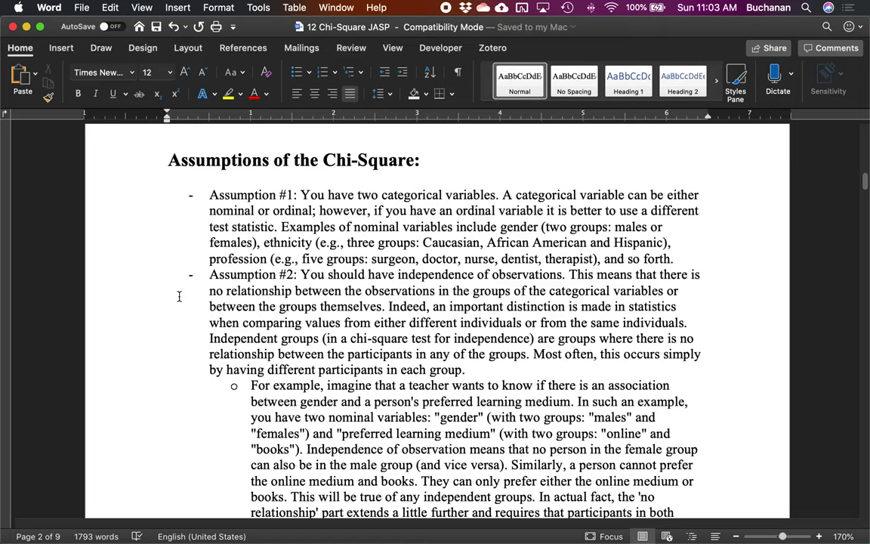
{"action": "scroll", "coordinate": [179, 302], "scroll_direction": "up", "scroll_amount": 10}
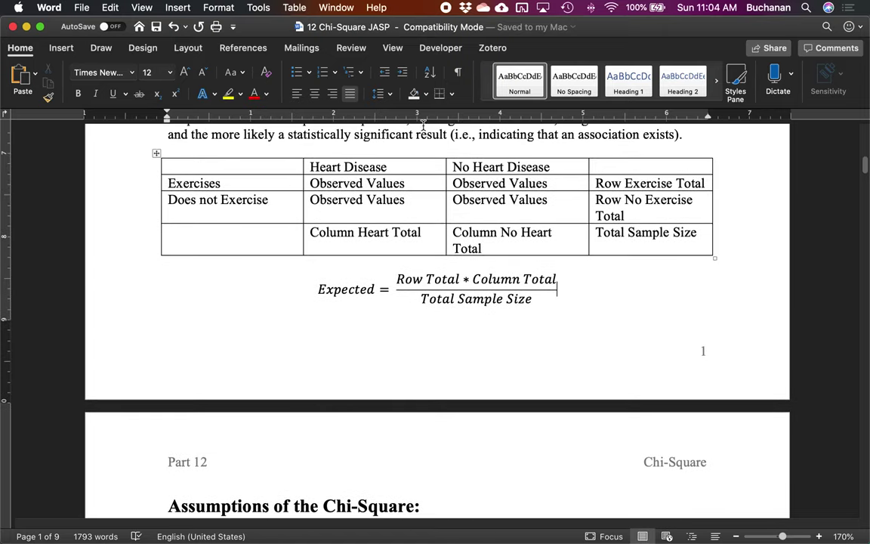
Highlight the four Observed Values cells in the contingency table and the independence of observations sentence in Assumption #2
{"action": "left_click_drag", "start_coordinate": [350, 182], "coordinate": [493, 202]}
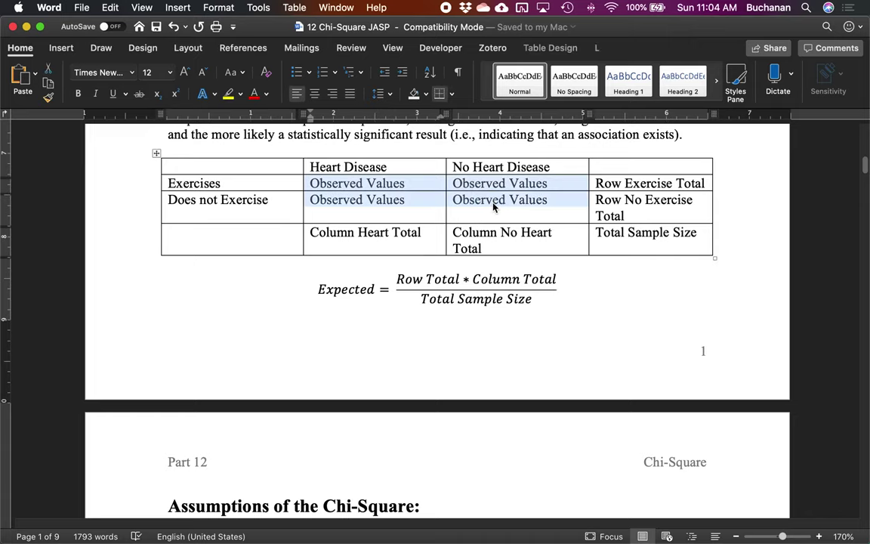
{"action": "scroll", "coordinate": [350, 224], "scroll_direction": "down", "scroll_amount": 5}
{"action": "scroll", "coordinate": [344, 234], "scroll_direction": "down", "scroll_amount": 7}
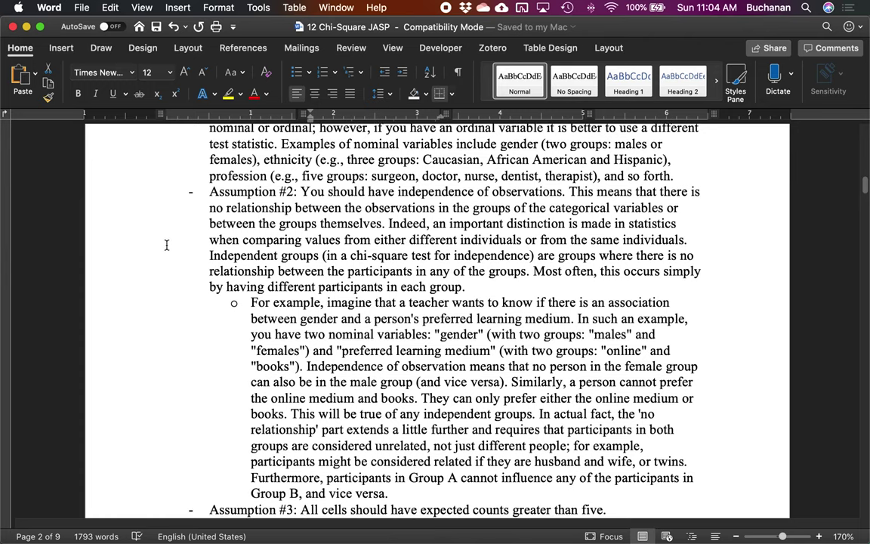
{"action": "left_click_drag", "start_coordinate": [298, 191], "coordinate": [573, 192]}
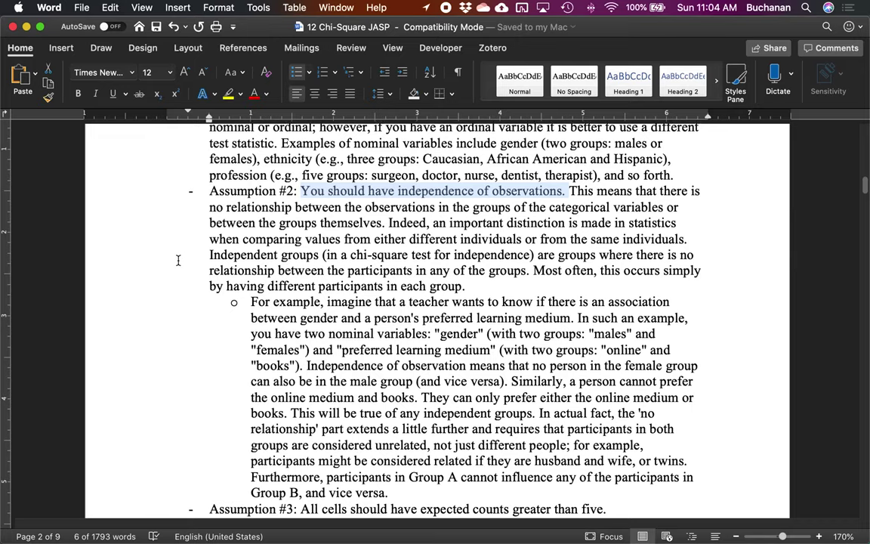
Read the Assumption #2 example and highlight Assumption #3 about expected cell counts, clearing the selection at the end
{"action": "scroll", "coordinate": [178, 260], "scroll_direction": "down", "scroll_amount": 5}
{"action": "scroll", "coordinate": [183, 261], "scroll_direction": "down", "scroll_amount": 3}
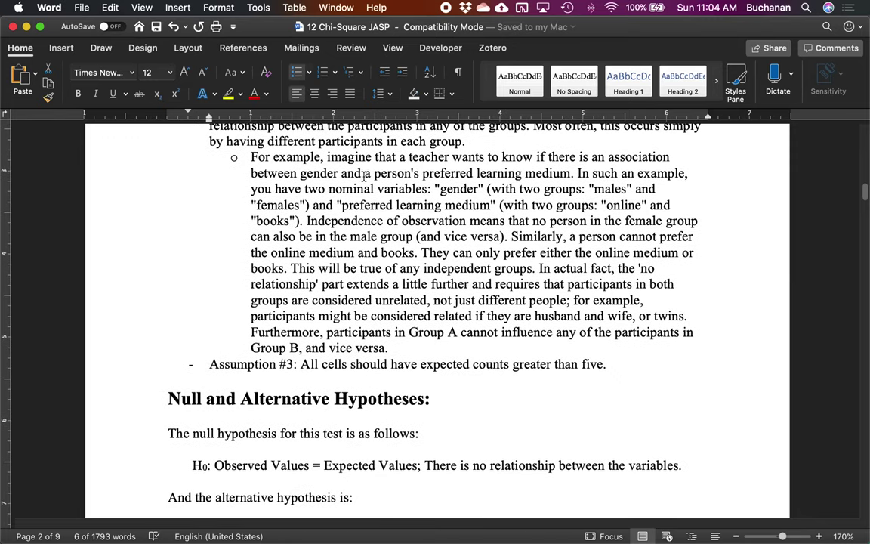
{"action": "scroll", "coordinate": [258, 205], "scroll_direction": "down", "scroll_amount": 6}
{"action": "scroll", "coordinate": [255, 221], "scroll_direction": "down", "scroll_amount": 2}
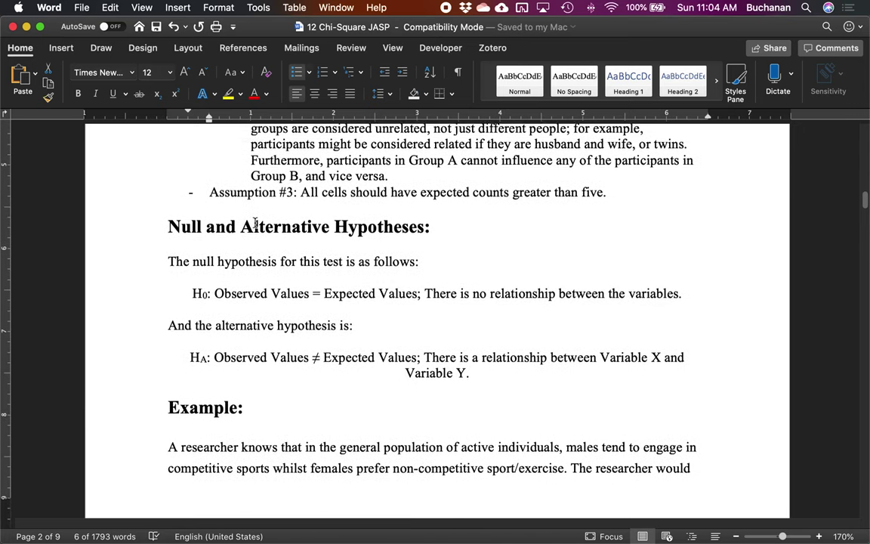
{"action": "left_click_drag", "start_coordinate": [218, 188], "coordinate": [613, 189]}
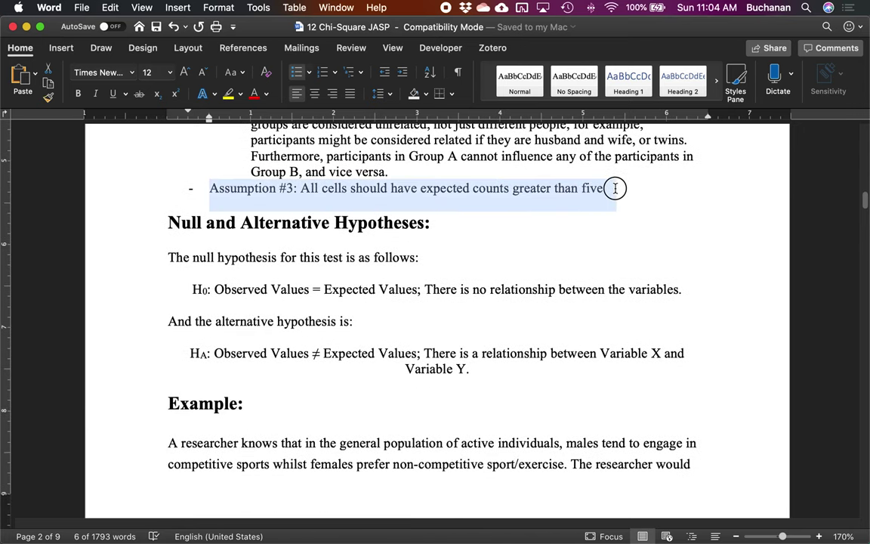
{"action": "left_click", "coordinate": [639, 234]}
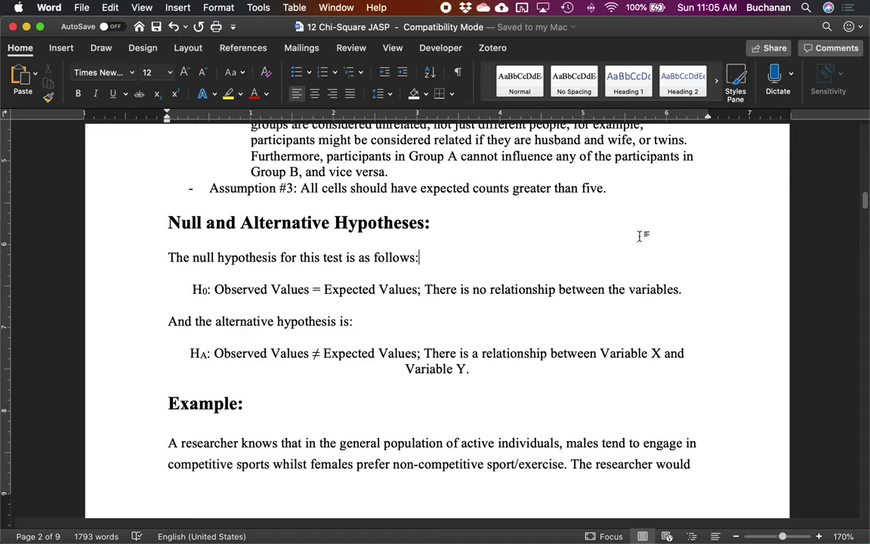
Examine the null and alternative hypotheses on page 2 and relate them to the contingency table and Expected formula
{"action": "scroll", "coordinate": [677, 278], "scroll_direction": "down", "scroll_amount": 1}
{"action": "scroll", "coordinate": [678, 278], "scroll_direction": "down", "scroll_amount": 3}
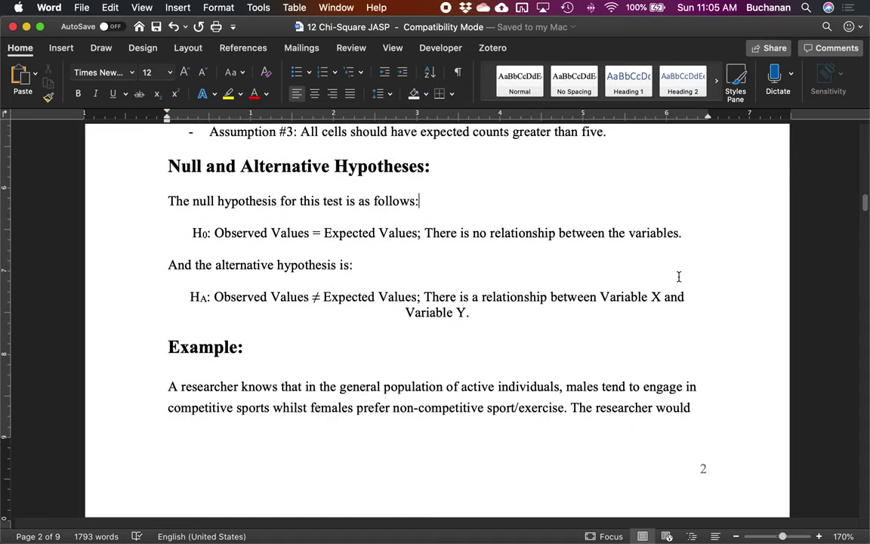
{"action": "scroll", "coordinate": [677, 277], "scroll_direction": "down", "scroll_amount": 1}
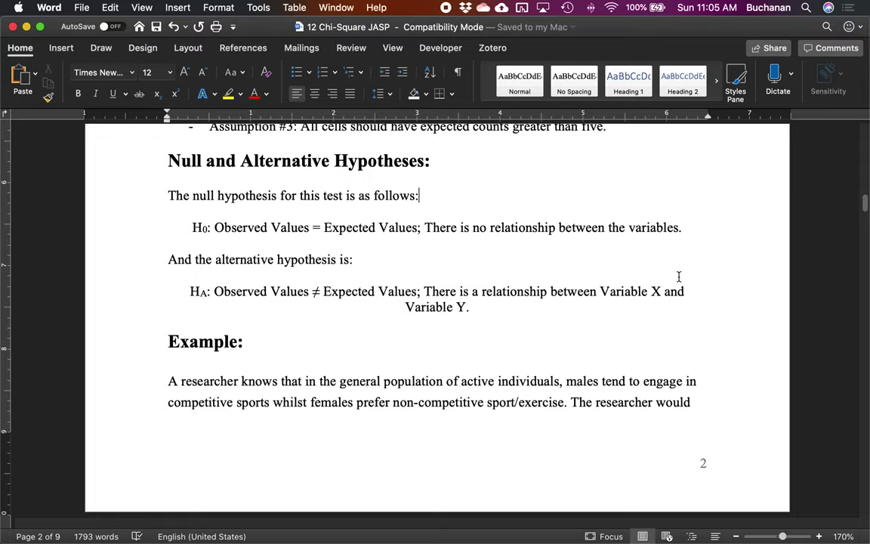
{"action": "scroll", "coordinate": [608, 246], "scroll_direction": "up", "scroll_amount": 15}
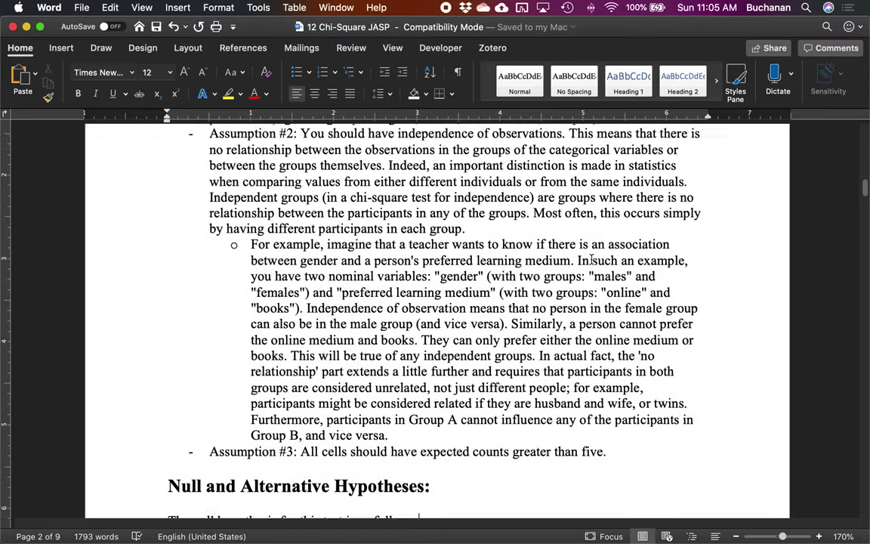
{"action": "scroll", "coordinate": [592, 264], "scroll_direction": "up", "scroll_amount": 4}
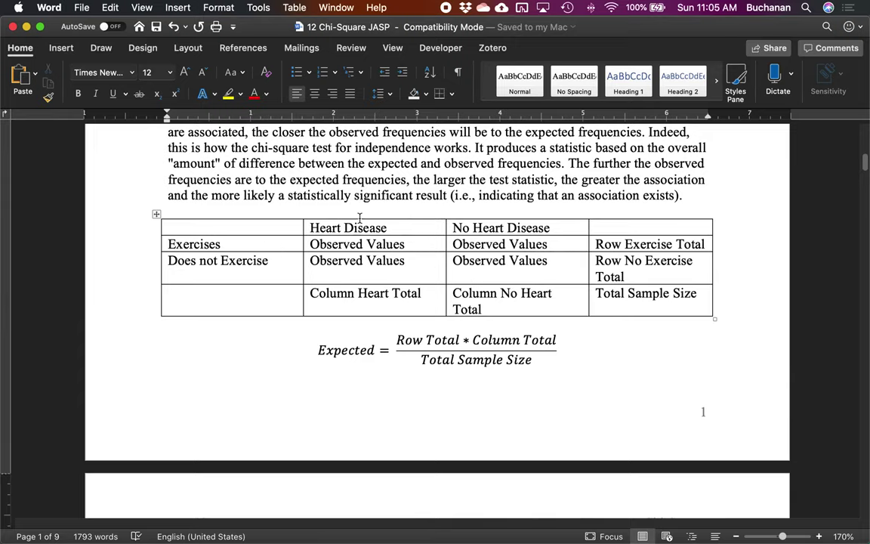
{"action": "scroll", "coordinate": [384, 214], "scroll_direction": "down", "scroll_amount": 1}
{"action": "scroll", "coordinate": [384, 215], "scroll_direction": "down", "scroll_amount": 15}
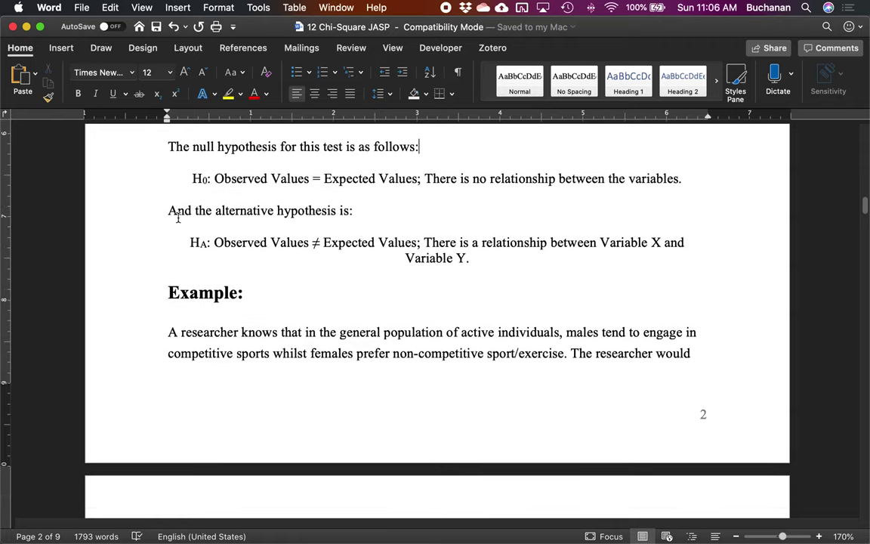
Read the Example section about gender and competitive sport, including the variables, the data layout and how to open the dataset in JASP
{"action": "scroll", "coordinate": [178, 218], "scroll_direction": "down", "scroll_amount": 5}
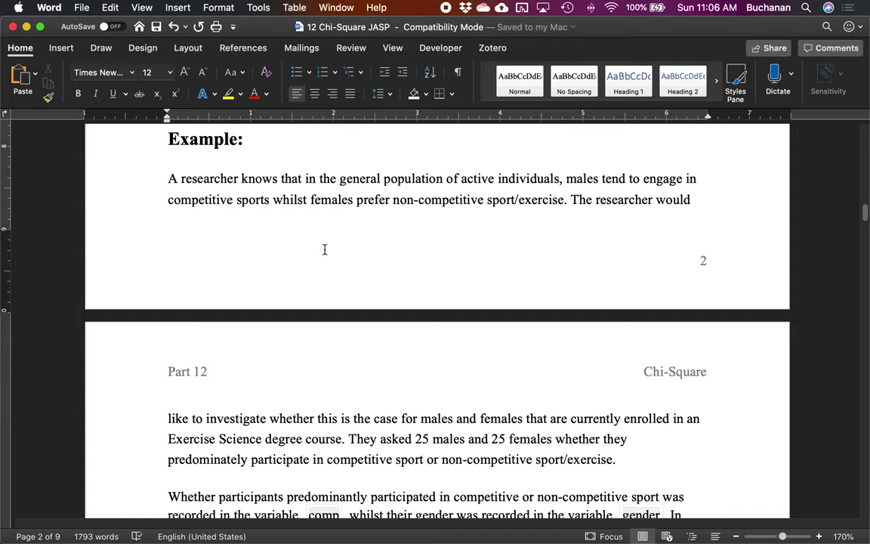
{"action": "scroll", "coordinate": [325, 252], "scroll_direction": "down", "scroll_amount": 1}
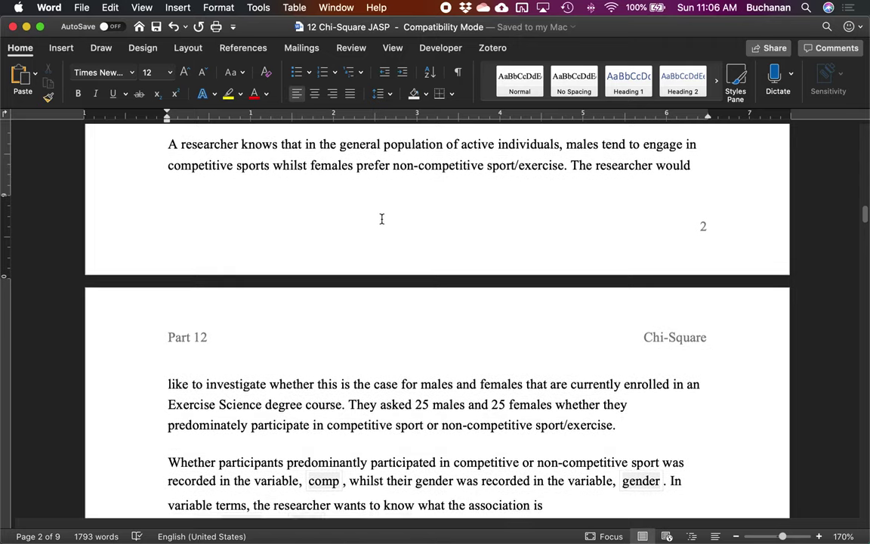
{"action": "scroll", "coordinate": [380, 218], "scroll_direction": "down", "scroll_amount": 2}
{"action": "scroll", "coordinate": [382, 223], "scroll_direction": "up", "scroll_amount": 3}
{"action": "scroll", "coordinate": [382, 220], "scroll_direction": "down", "scroll_amount": 7}
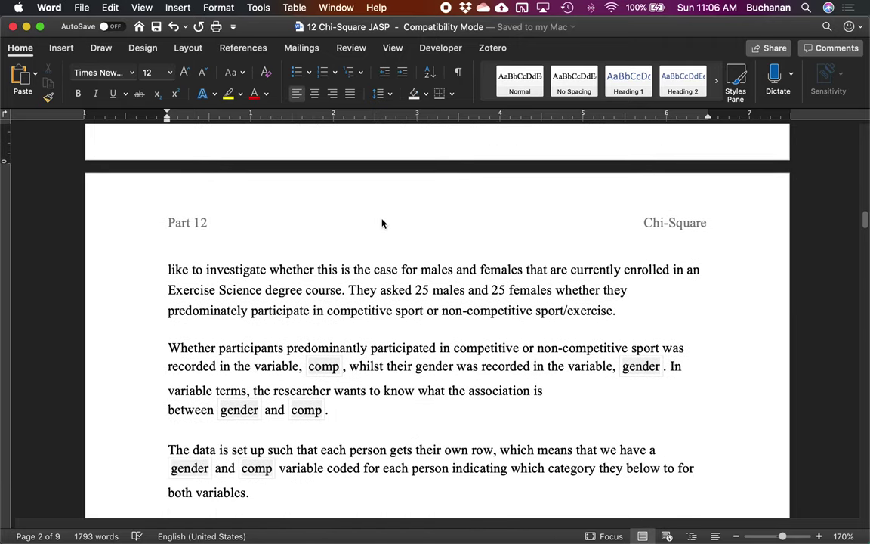
{"action": "scroll", "coordinate": [356, 277], "scroll_direction": "down", "scroll_amount": 2}
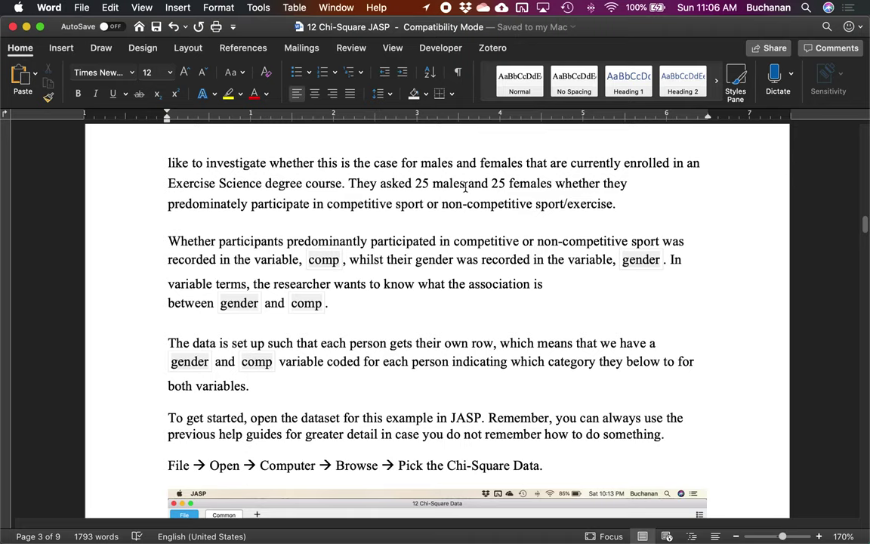
{"action": "scroll", "coordinate": [376, 172], "scroll_direction": "down", "scroll_amount": 1}
{"action": "scroll", "coordinate": [375, 172], "scroll_direction": "down", "scroll_amount": 2}
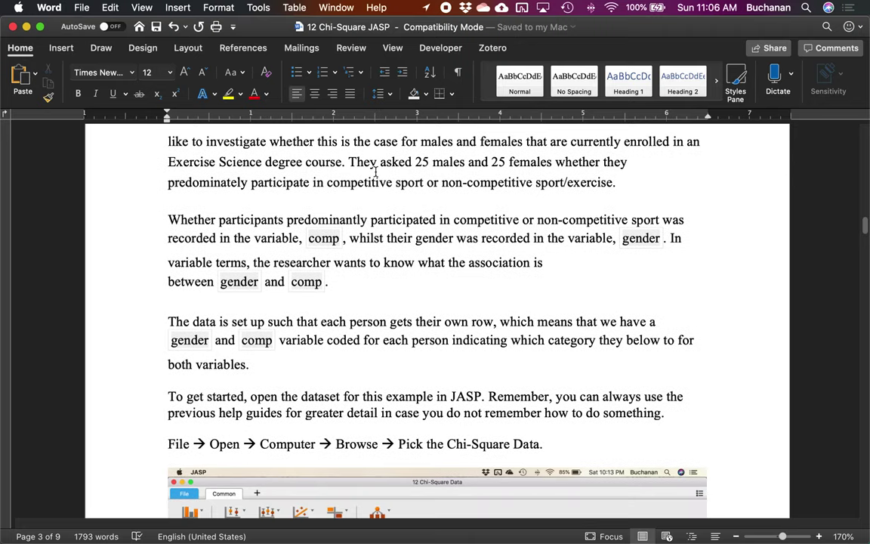
{"action": "scroll", "coordinate": [374, 191], "scroll_direction": "down", "scroll_amount": 5}
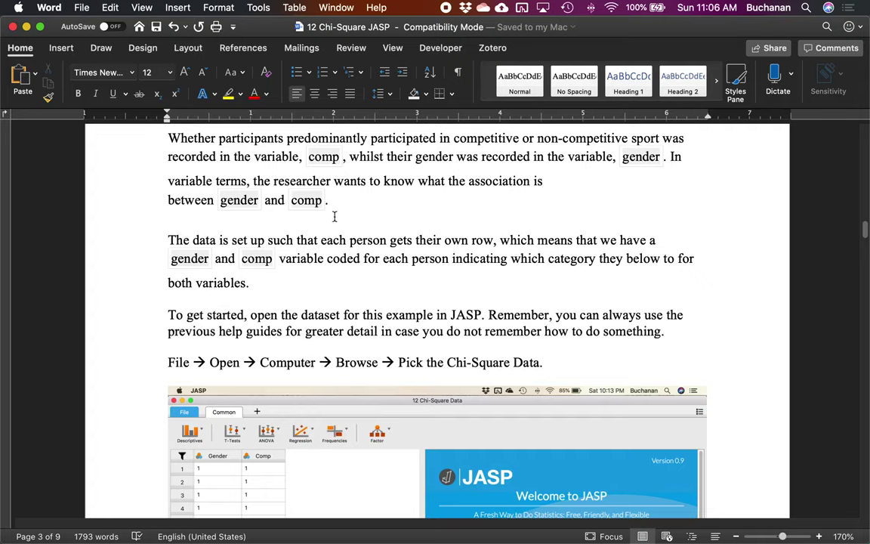
{"action": "scroll", "coordinate": [334, 216], "scroll_direction": "down", "scroll_amount": 3}
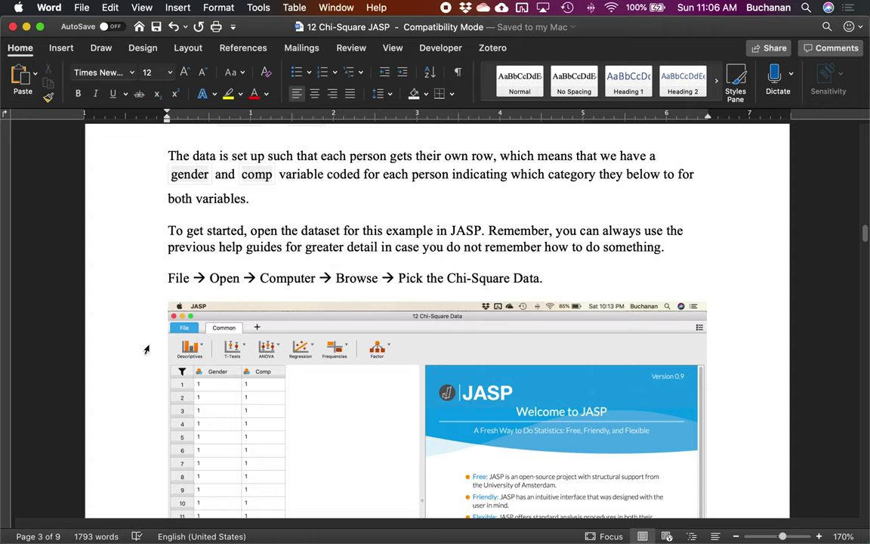
{"action": "scroll", "coordinate": [147, 348], "scroll_direction": "down", "scroll_amount": 1}
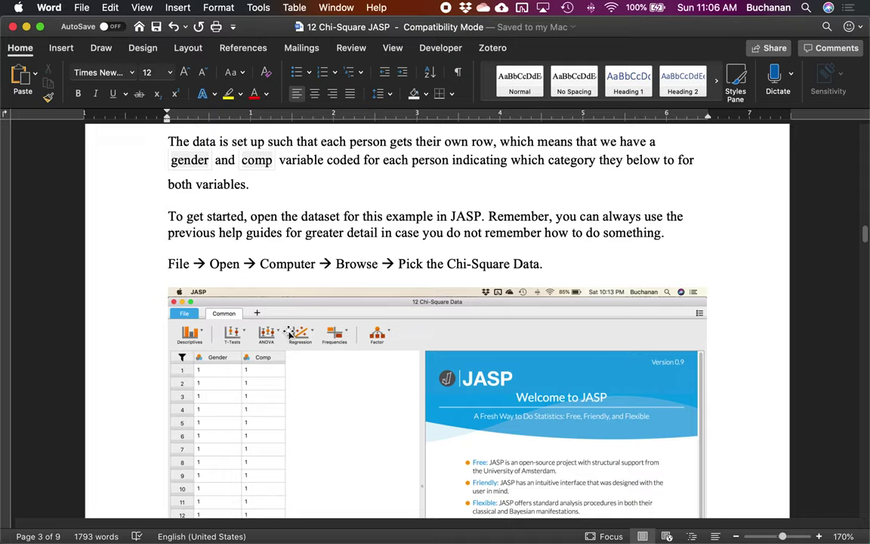
{"action": "key", "text": "super+space"}
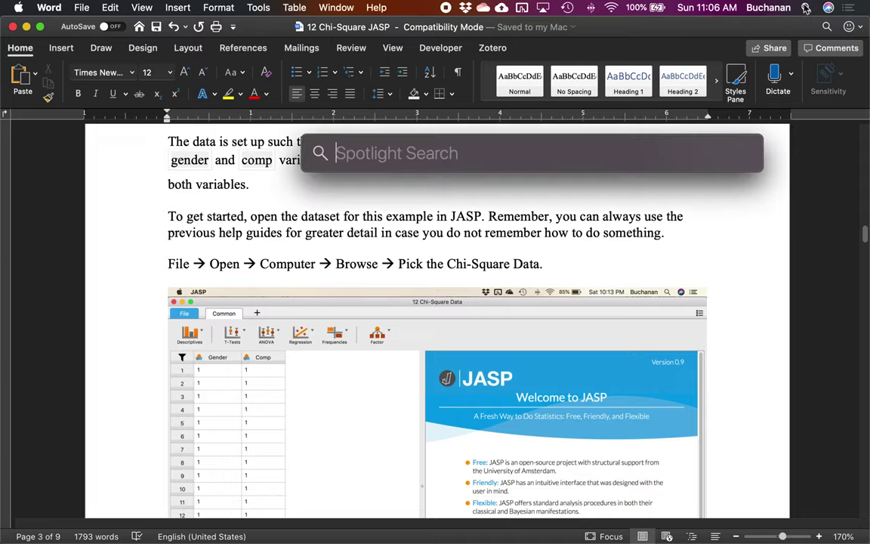
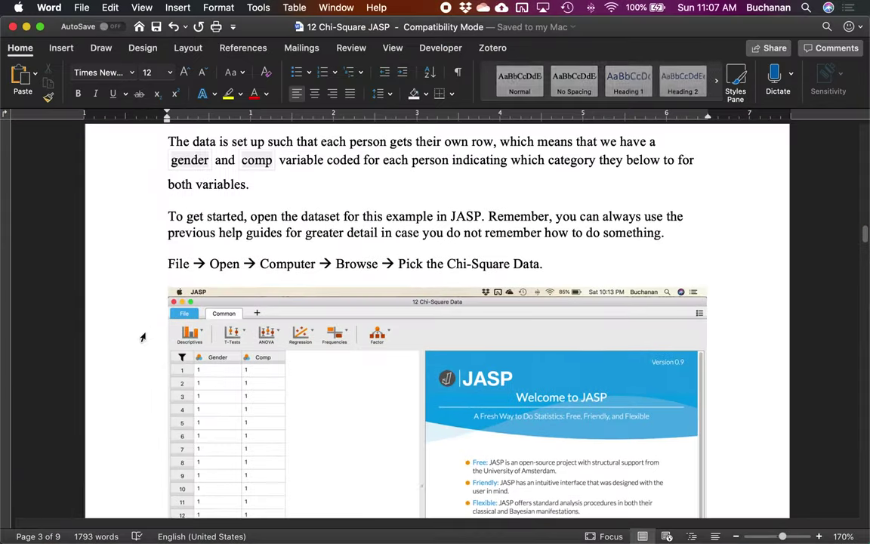
Find the column-label instructions on page 4 of the handout, and open the Gender column's value labels in JASP
{"action": "scroll", "coordinate": [143, 337], "scroll_direction": "down", "scroll_amount": 10}
{"action": "scroll", "coordinate": [145, 336], "scroll_direction": "down", "scroll_amount": 5}
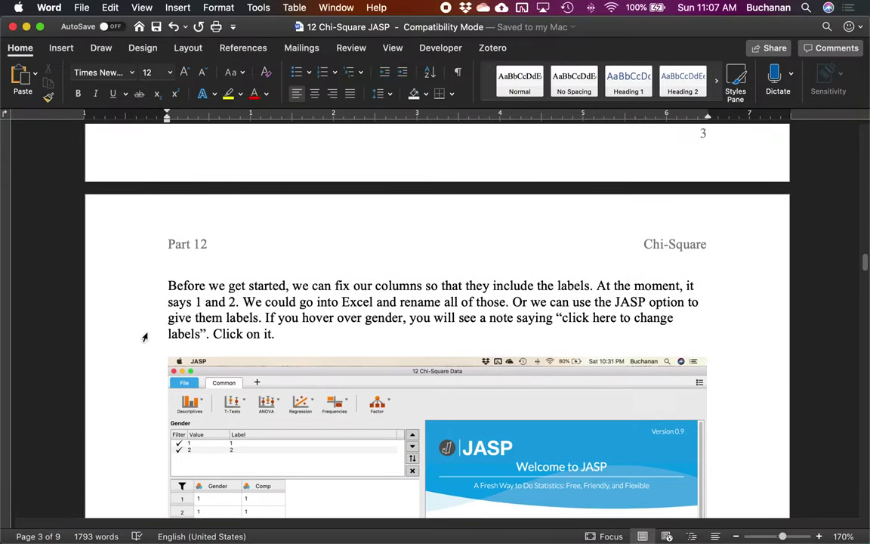
{"action": "scroll", "coordinate": [144, 300], "scroll_direction": "down", "scroll_amount": 1}
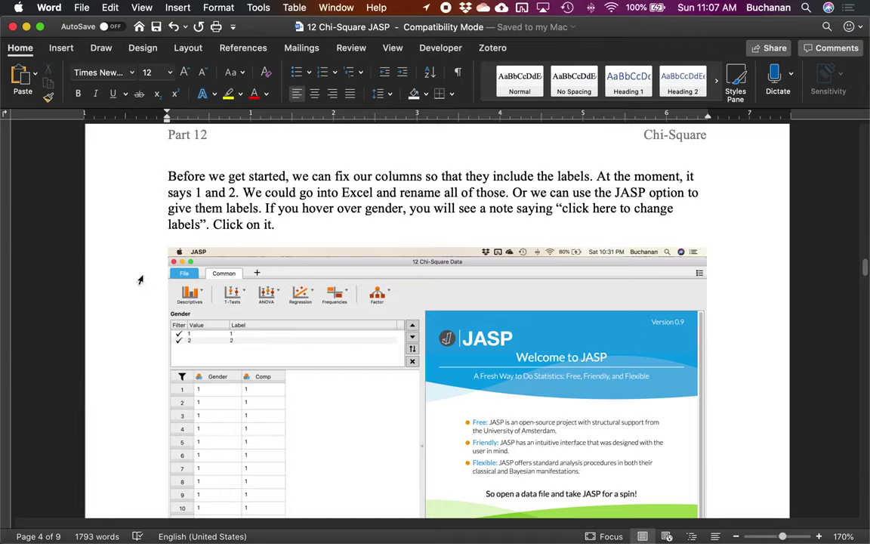
{"action": "scroll", "coordinate": [126, 286], "scroll_direction": "up", "scroll_amount": 1}
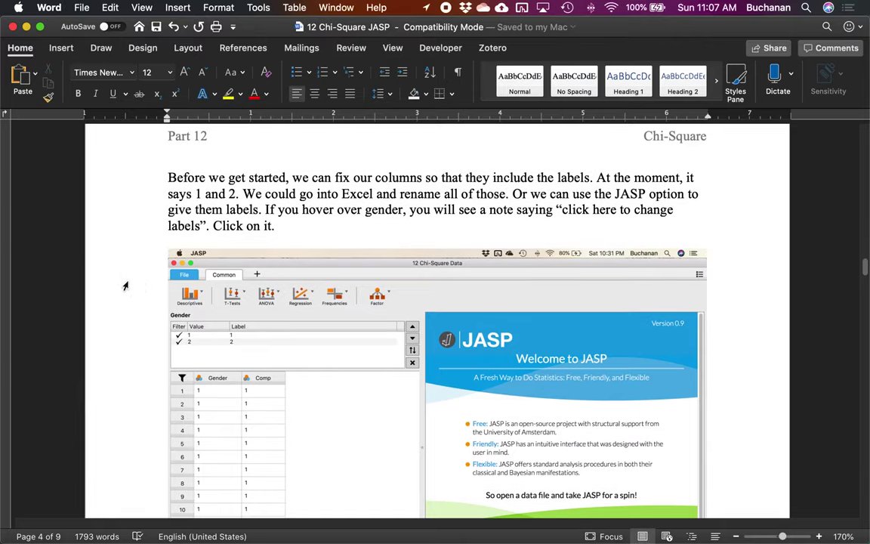
{"action": "key", "text": "ctrl+Up"}
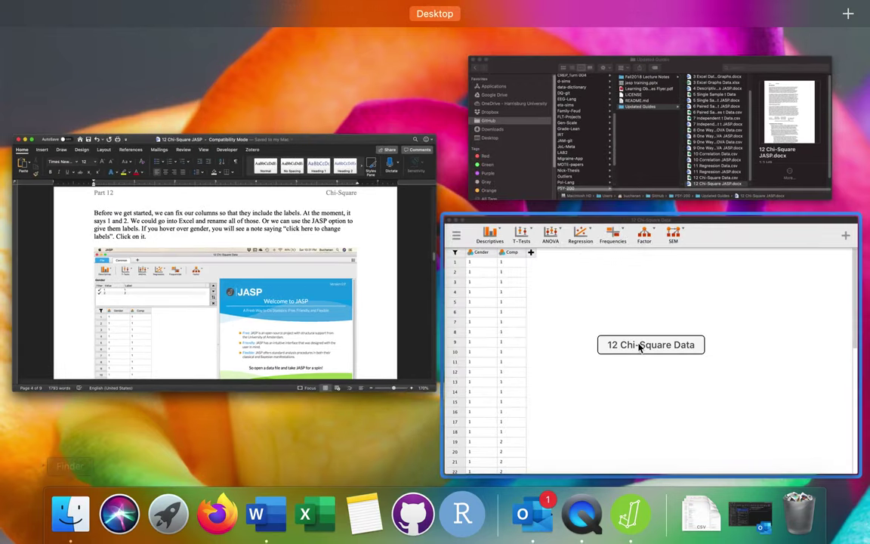
{"action": "left_click", "coordinate": [640, 347]}
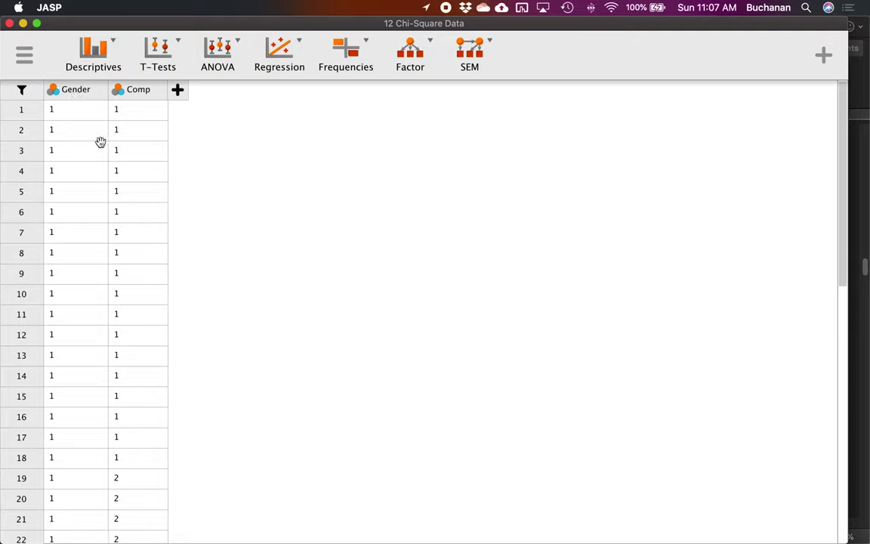
{"action": "left_click", "coordinate": [78, 92]}
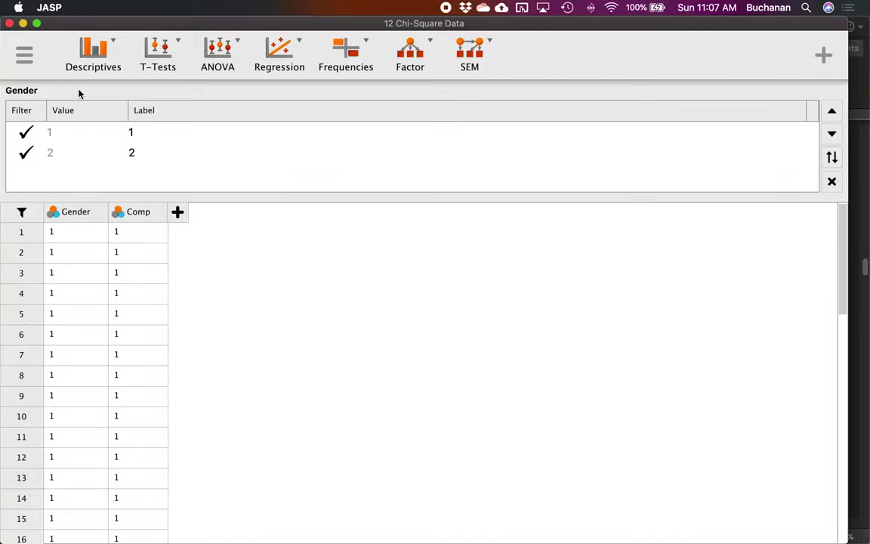
Switch back to the Word handout and read which labels to give the Gender and Comp values
{"action": "key", "text": "ctrl+Up"}
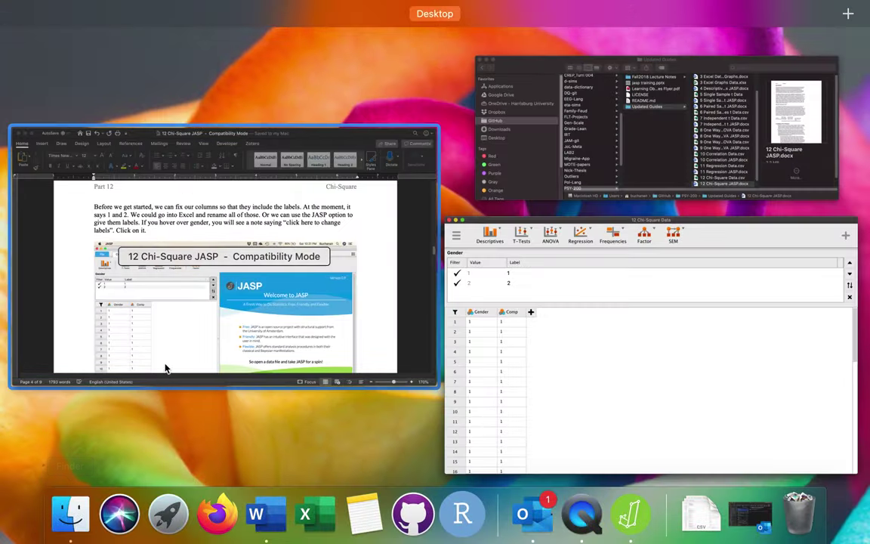
{"action": "left_click", "coordinate": [165, 365]}
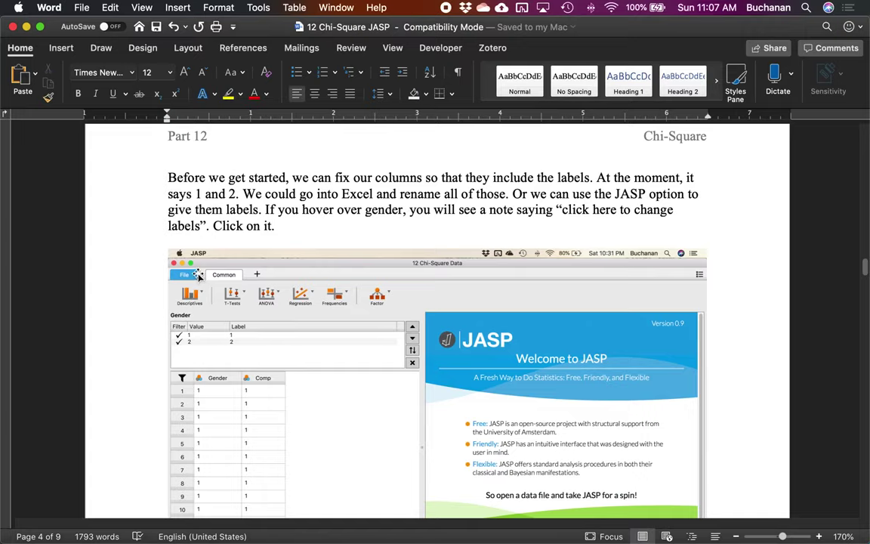
{"action": "scroll", "coordinate": [194, 274], "scroll_direction": "down", "scroll_amount": 10}
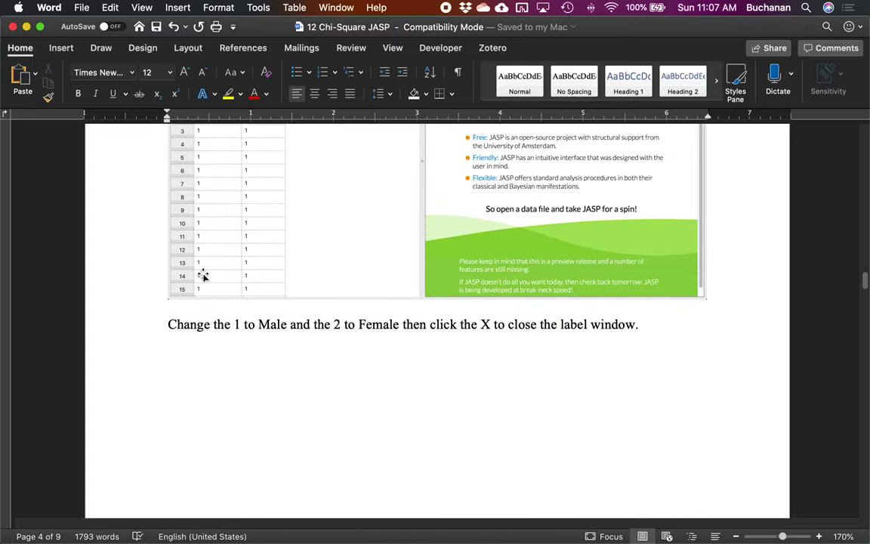
{"action": "scroll", "coordinate": [198, 272], "scroll_direction": "down", "scroll_amount": 15}
{"action": "scroll", "coordinate": [172, 269], "scroll_direction": "down", "scroll_amount": 17}
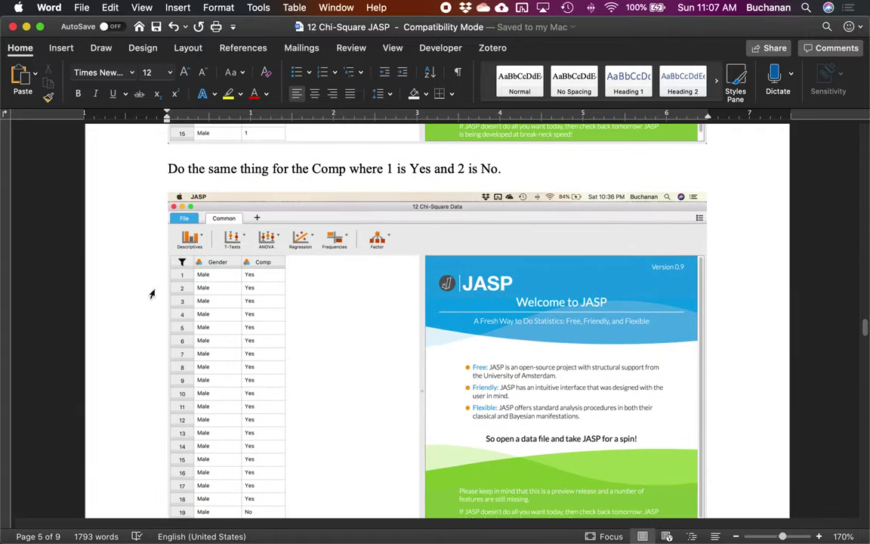
Switch to JASP and label the Gender values 1 as Male and 2 as Female, then close the label editor
{"action": "key", "text": "ctrl+Up"}
{"action": "left_click", "coordinate": [606, 351]}
{"action": "left_click", "coordinate": [173, 135]}
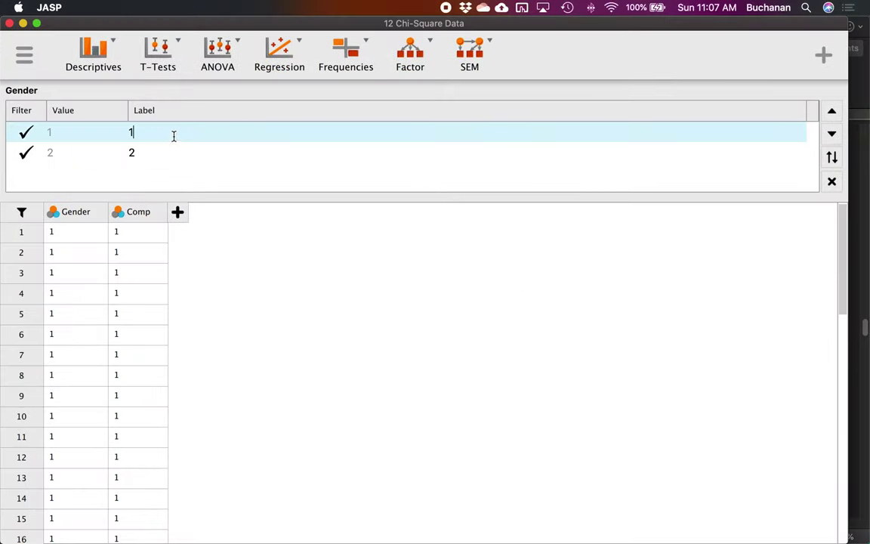
{"action": "type", "text": "Male"}
{"action": "key", "text": "Return"}
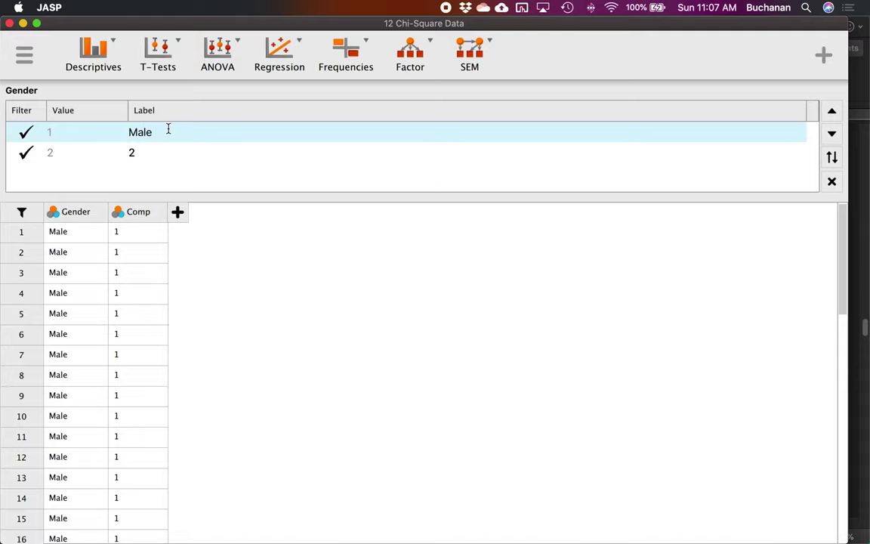
{"action": "left_click", "coordinate": [177, 159]}
{"action": "type", "text": "Fe"}
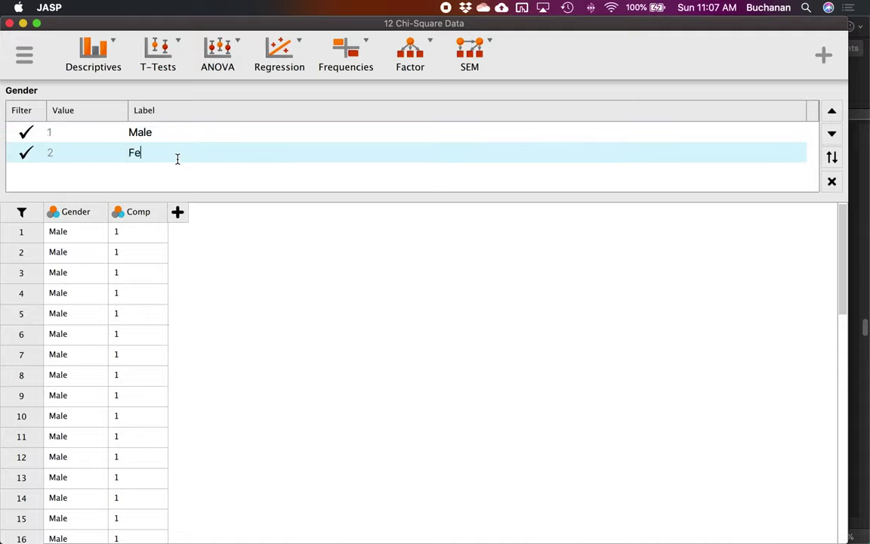
{"action": "type", "text": "male"}
{"action": "scroll", "coordinate": [87, 239], "scroll_direction": "down", "scroll_amount": 10}
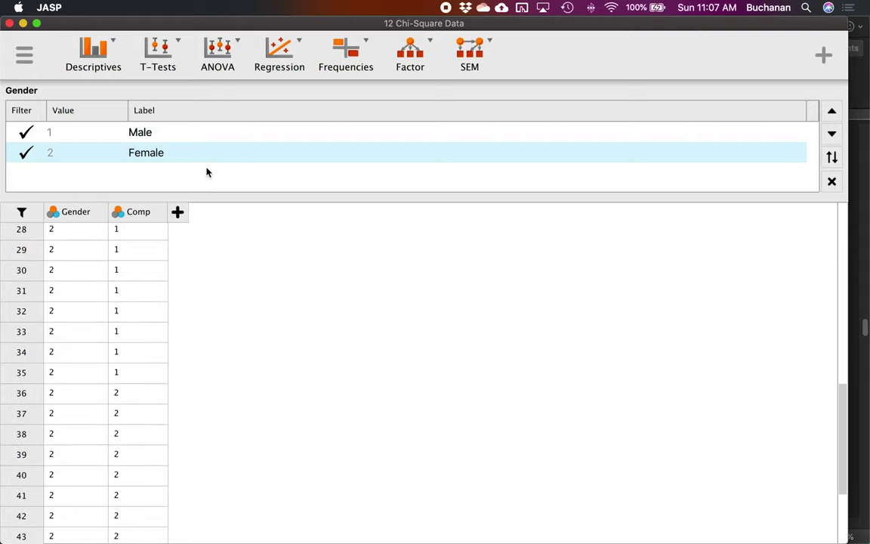
{"action": "key", "text": "Return"}
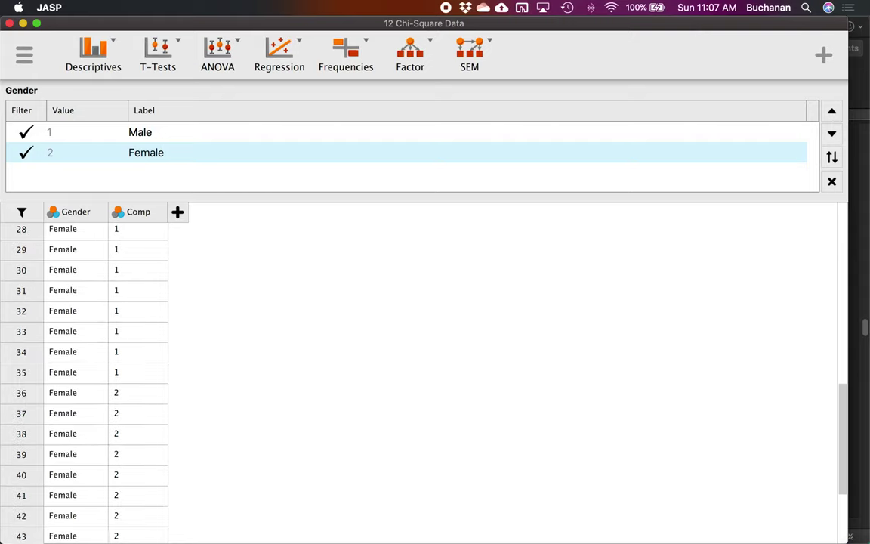
{"action": "left_click", "coordinate": [831, 181]}
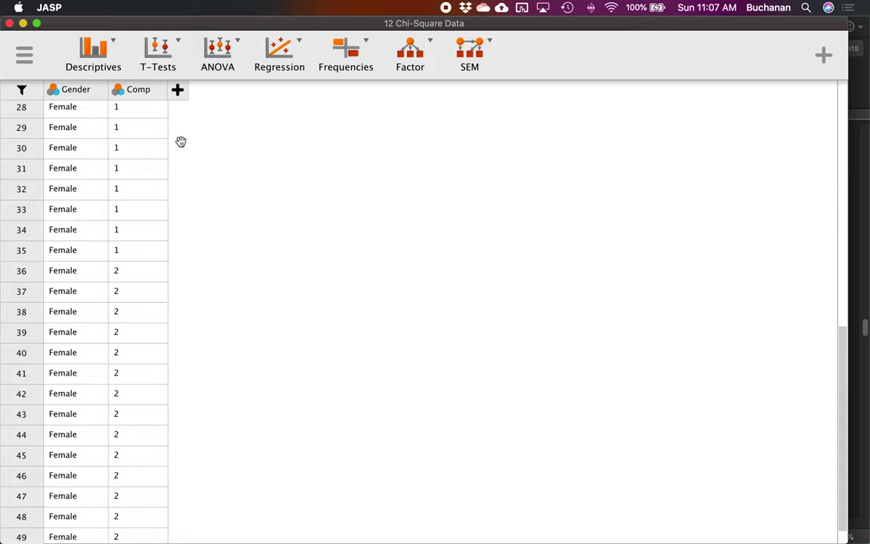
Label the Comp values 1 as Yes and 2 as No, close the label editor and review the labelled rows
{"action": "left_click", "coordinate": [139, 95]}
{"action": "double_click", "coordinate": [153, 131]}
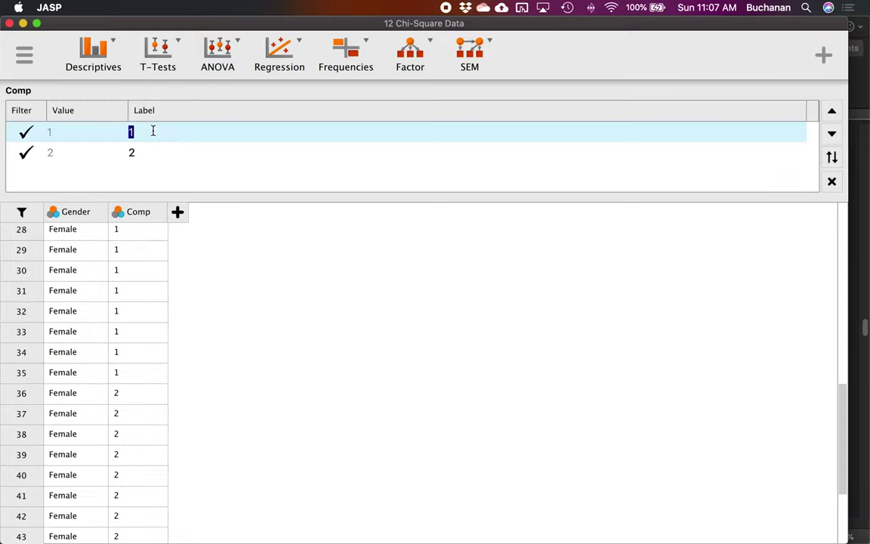
{"action": "type", "text": "Yes"}
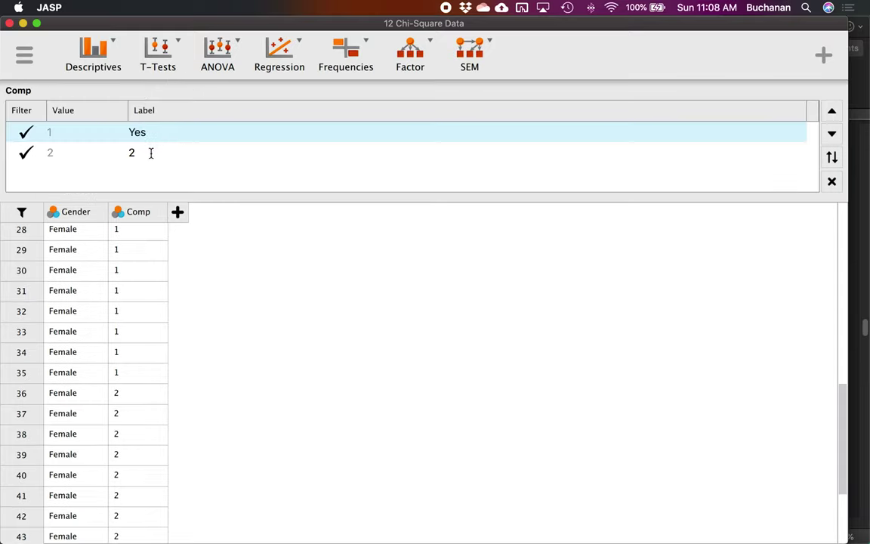
{"action": "double_click", "coordinate": [152, 153]}
{"action": "type", "text": "No"}
{"action": "left_click", "coordinate": [179, 176]}
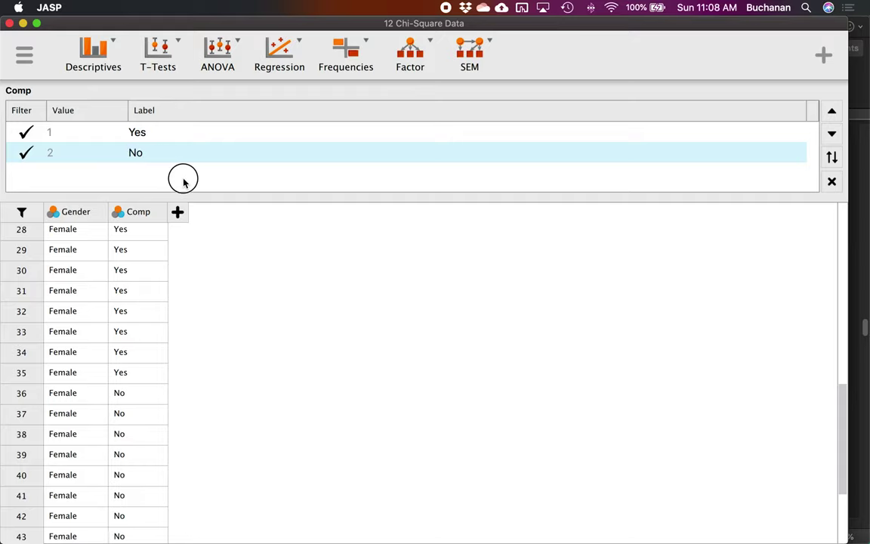
{"action": "left_click", "coordinate": [822, 186]}
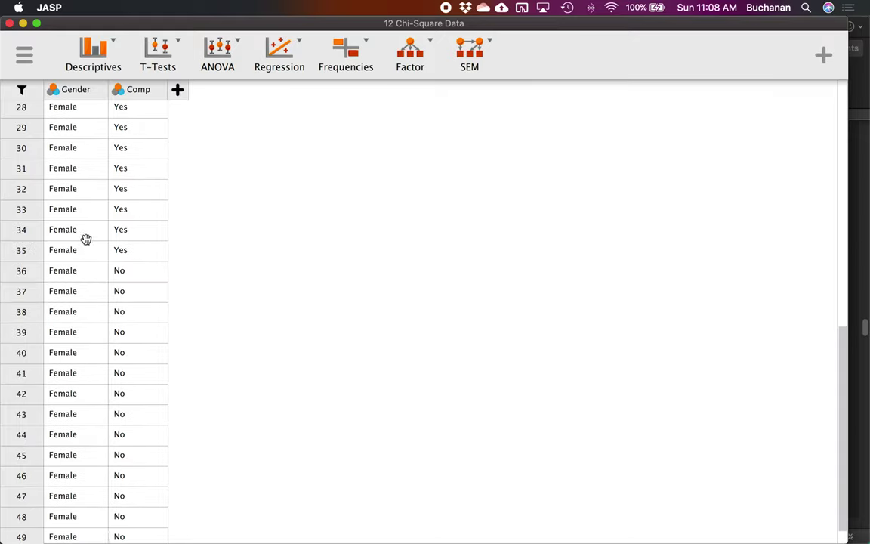
{"action": "scroll", "coordinate": [89, 253], "scroll_direction": "down", "scroll_amount": 1}
{"action": "scroll", "coordinate": [91, 252], "scroll_direction": "up", "scroll_amount": 10}
{"action": "scroll", "coordinate": [91, 253], "scroll_direction": "up", "scroll_amount": 2}
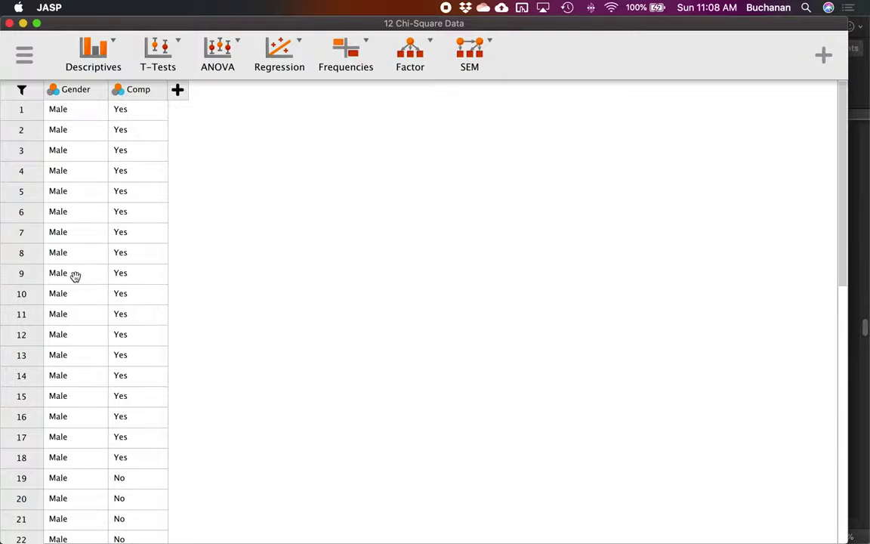
Switch to the Word handout and read the "Check your assumptions" section up to the Contingency Tables instructions
{"action": "key", "text": "ctrl+Up"}
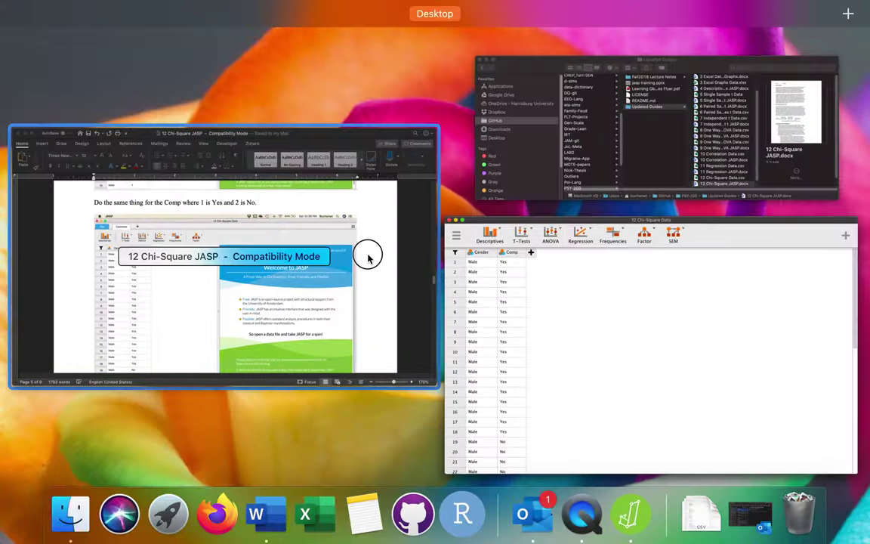
{"action": "left_click", "coordinate": [369, 254]}
{"action": "scroll", "coordinate": [235, 285], "scroll_direction": "down", "scroll_amount": 15}
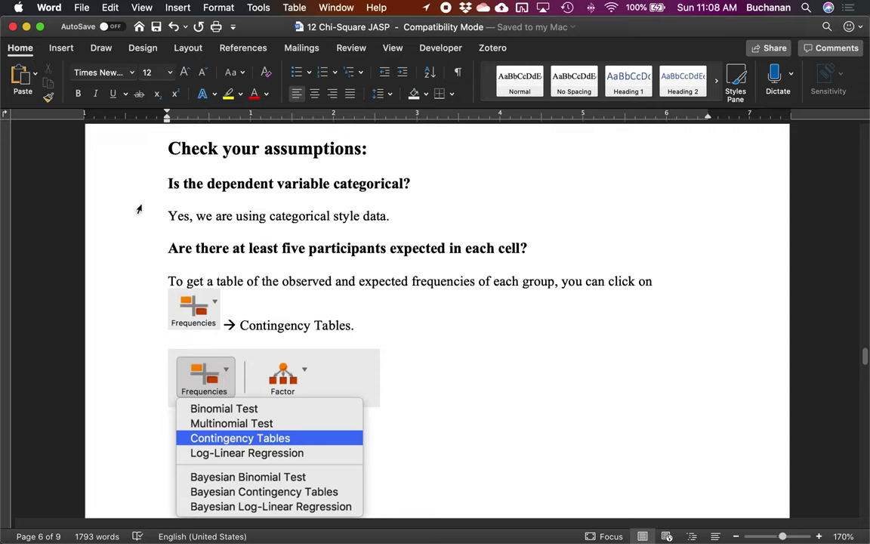
{"action": "scroll", "coordinate": [139, 210], "scroll_direction": "down", "scroll_amount": 1}
{"action": "scroll", "coordinate": [139, 210], "scroll_direction": "down", "scroll_amount": 5}
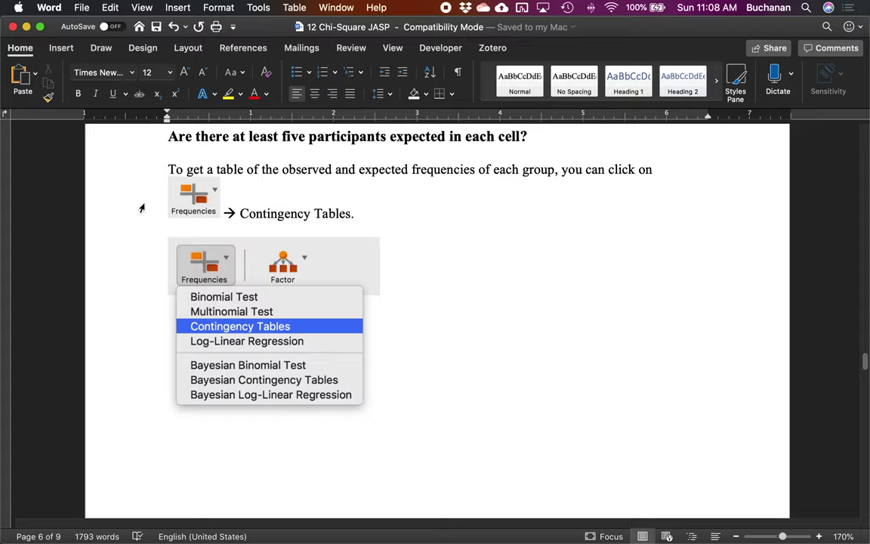
Switch to JASP and create a Contingency Tables analysis with Gender as rows and Comp as columns
{"action": "key", "text": "ctrl+Up"}
{"action": "left_click", "coordinate": [505, 361]}
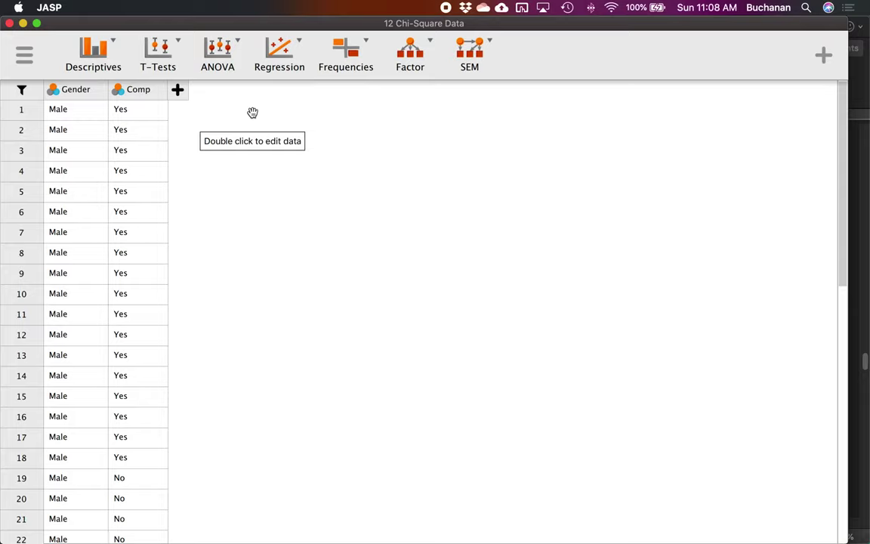
{"action": "left_click", "coordinate": [331, 65]}
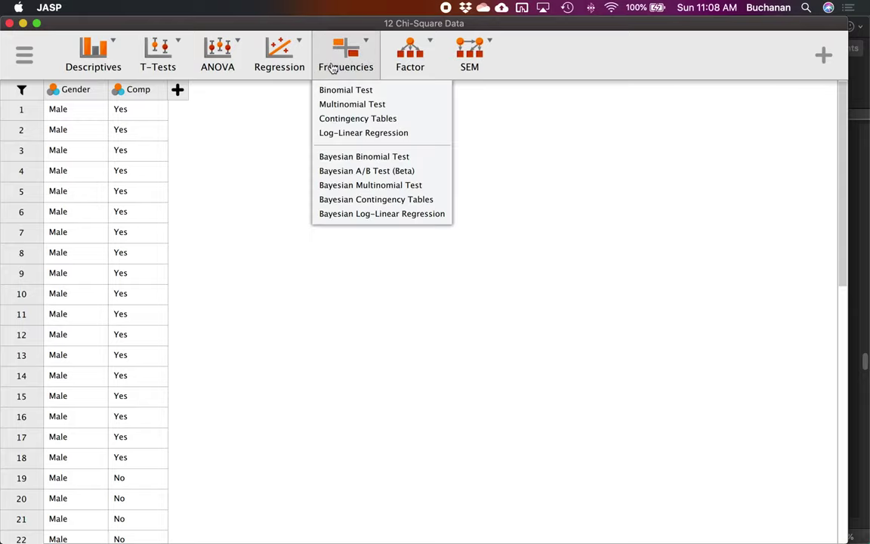
{"action": "left_click", "coordinate": [334, 124]}
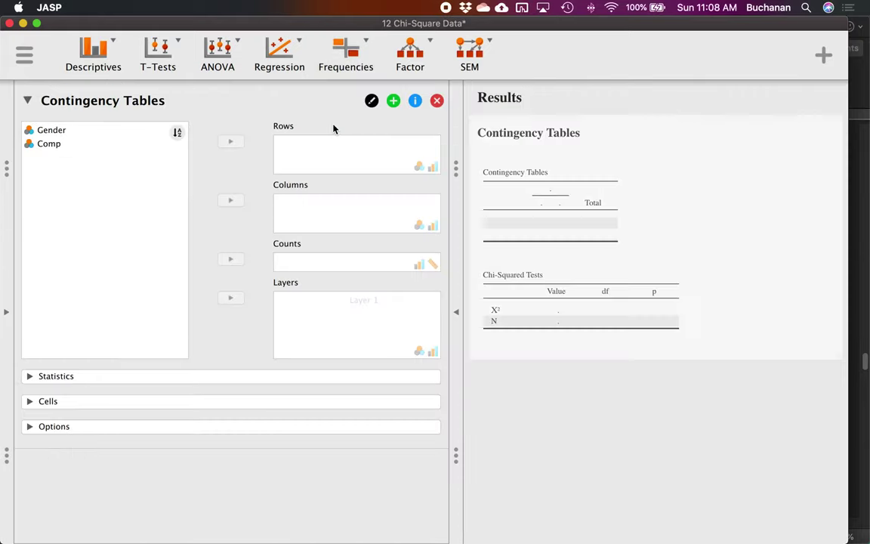
{"action": "left_click", "coordinate": [92, 132]}
{"action": "left_click", "coordinate": [230, 142]}
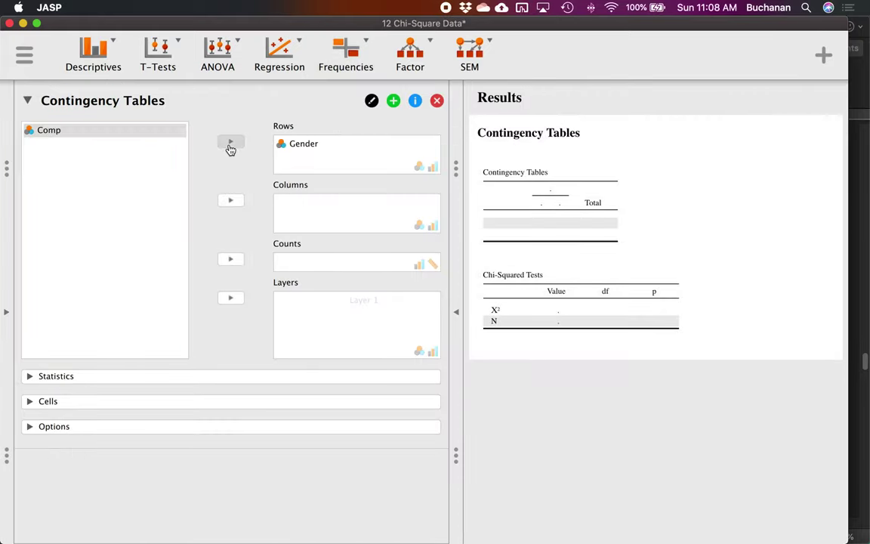
{"action": "left_click", "coordinate": [53, 131]}
{"action": "left_click", "coordinate": [233, 200]}
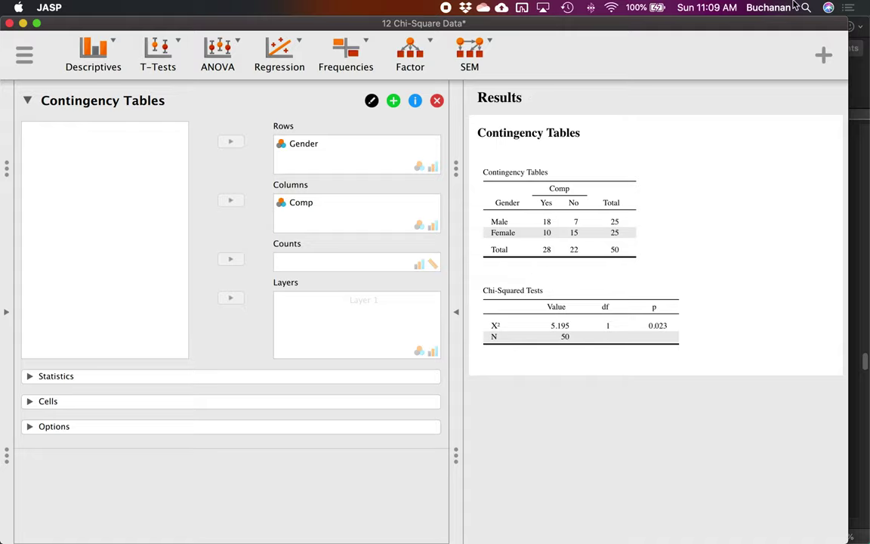
Calculate the expected count for males in competitive sport as 25*28/50 with the system search, then dismiss it
{"action": "key", "text": "super+space"}
{"action": "type", "text": "25*28/50"}
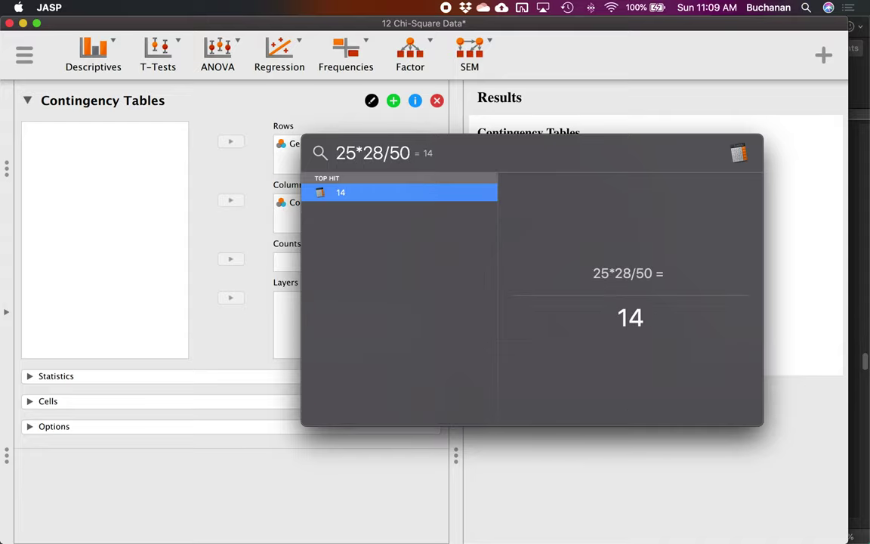
{"action": "key", "text": "Escape"}
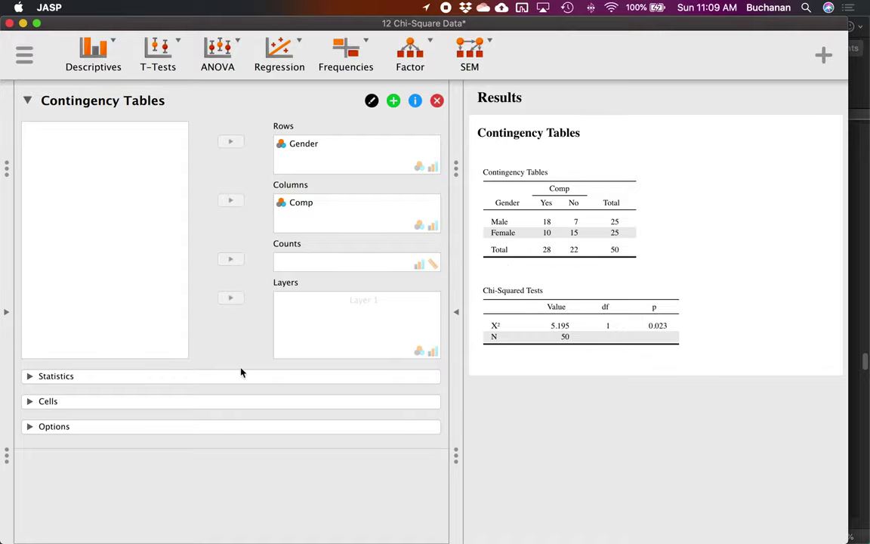
Switch to the Word handout and find the page 7 instructions for showing expected counts in the contingency table
{"action": "key", "text": "ctrl+Up"}
{"action": "left_click", "coordinate": [252, 282]}
{"action": "scroll", "coordinate": [358, 285], "scroll_direction": "down", "scroll_amount": 20}
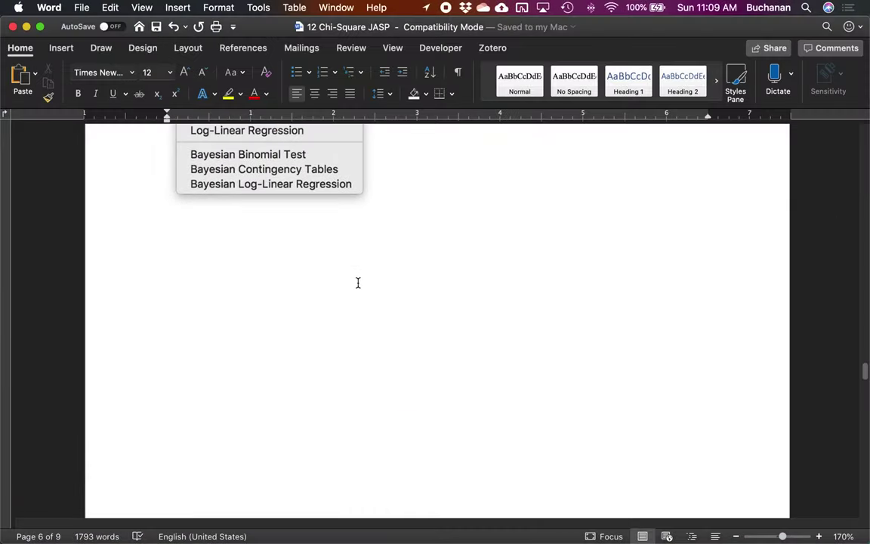
{"action": "scroll", "coordinate": [358, 284], "scroll_direction": "down", "scroll_amount": 1}
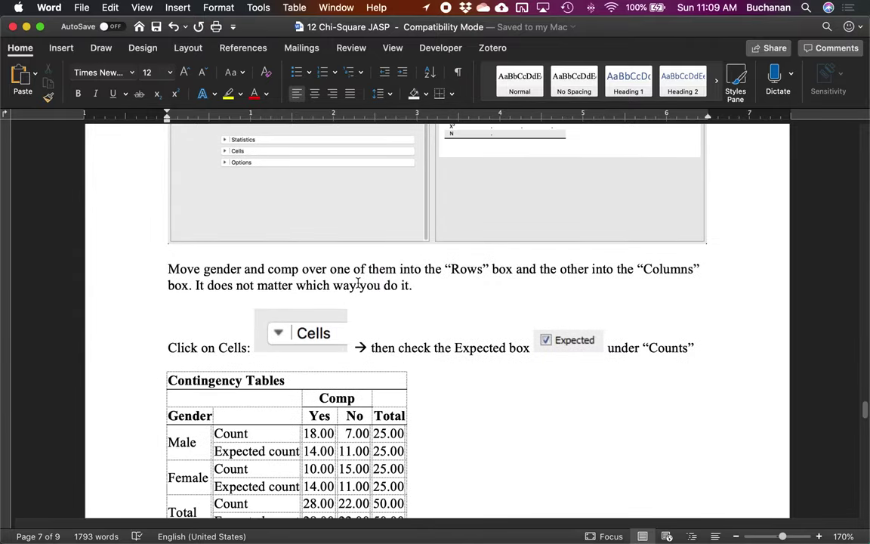
{"action": "scroll", "coordinate": [358, 282], "scroll_direction": "down", "scroll_amount": 5}
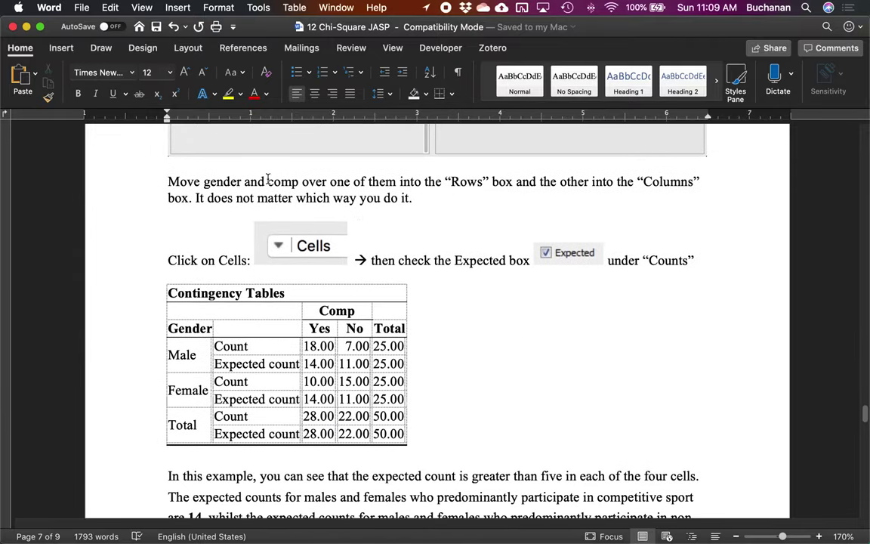
Switch to JASP and turn on expected counts for the contingency table's cells
{"action": "key", "text": "ctrl+Up"}
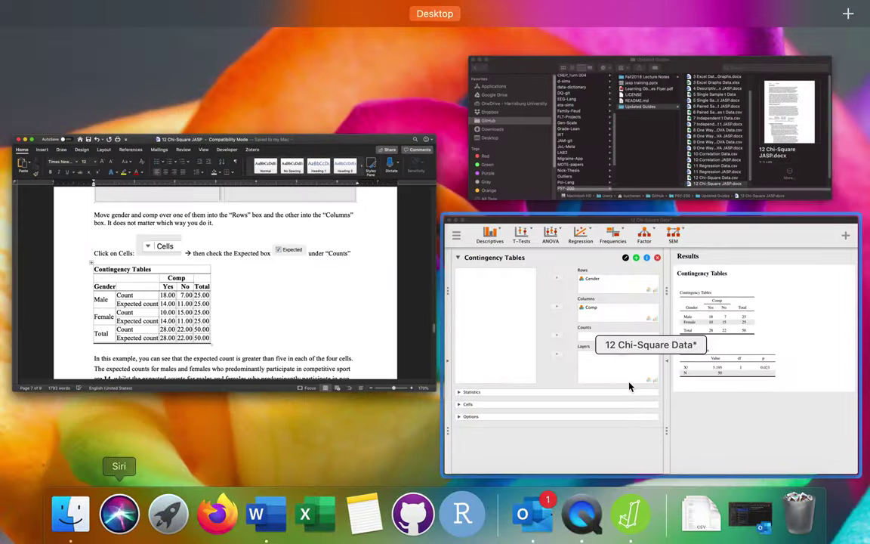
{"action": "left_click", "coordinate": [629, 386]}
{"action": "left_click", "coordinate": [68, 402]}
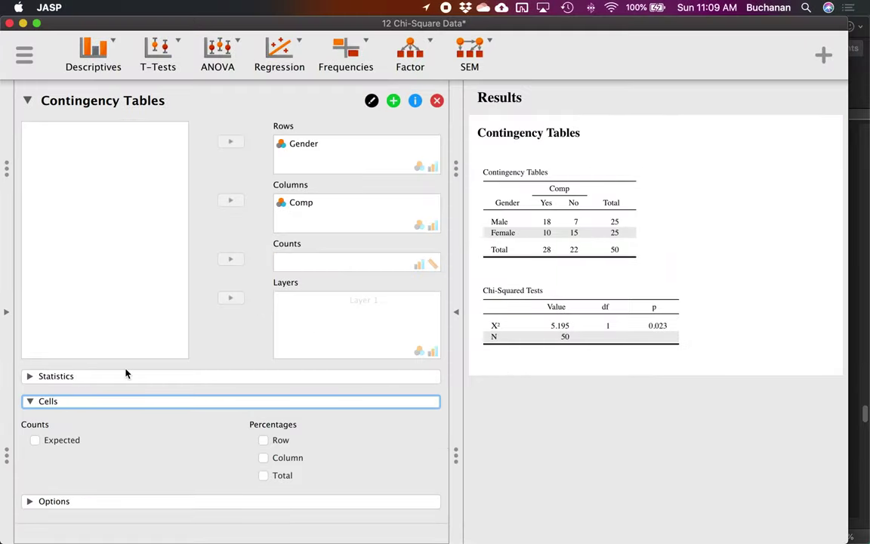
{"action": "left_click", "coordinate": [59, 440]}
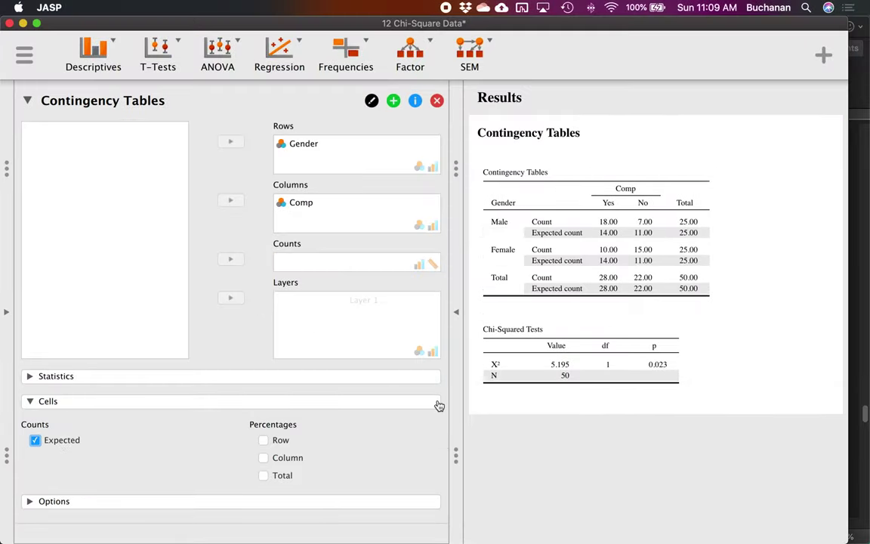
Switch to the Word handout and highlight the Male and Female expected counts for Yes and No in yellow, including their row labels
{"action": "key", "text": "ctrl+Up"}
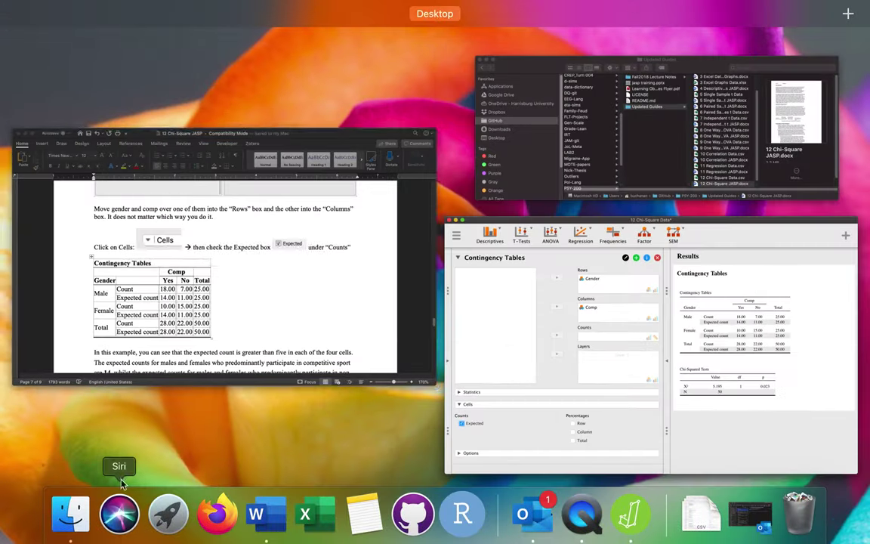
{"action": "left_click", "coordinate": [297, 269]}
{"action": "scroll", "coordinate": [333, 297], "scroll_direction": "down", "scroll_amount": 4}
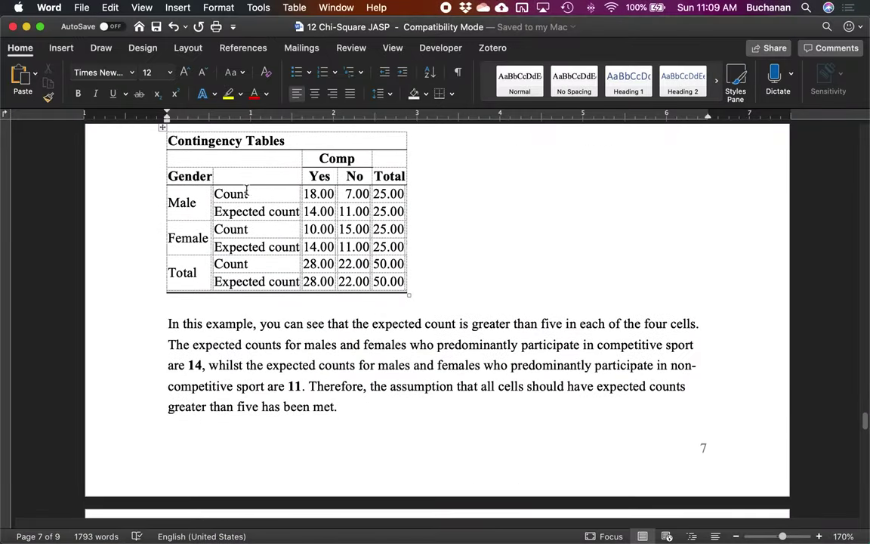
{"action": "left_click_drag", "start_coordinate": [227, 211], "coordinate": [351, 211]}
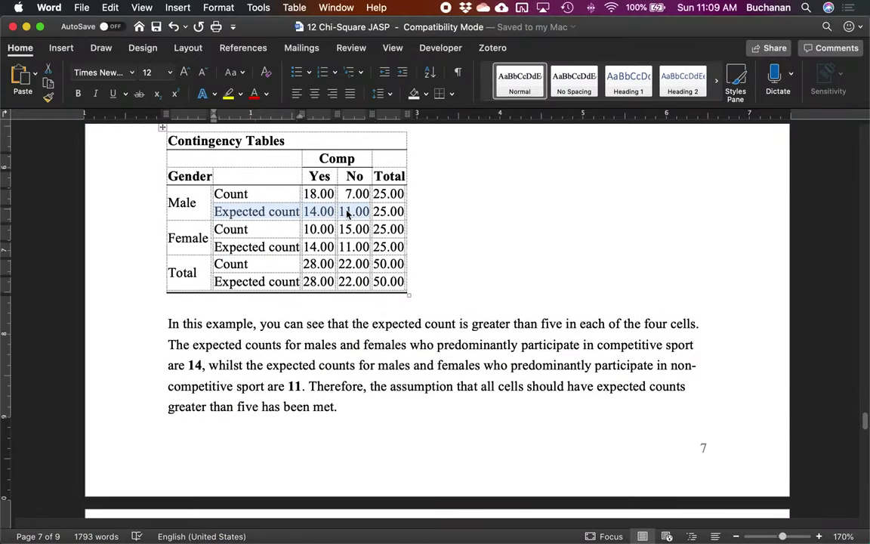
{"action": "left_click", "coordinate": [228, 93]}
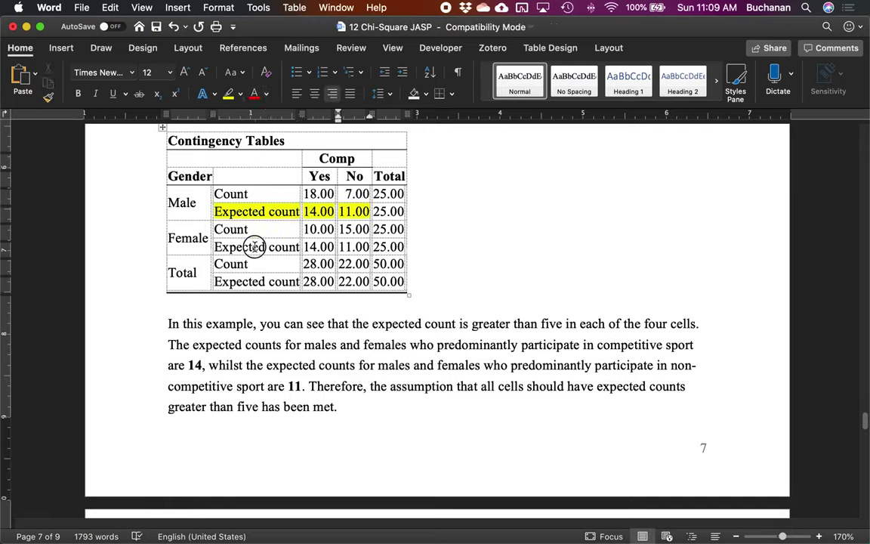
{"action": "left_click_drag", "start_coordinate": [235, 247], "coordinate": [350, 247]}
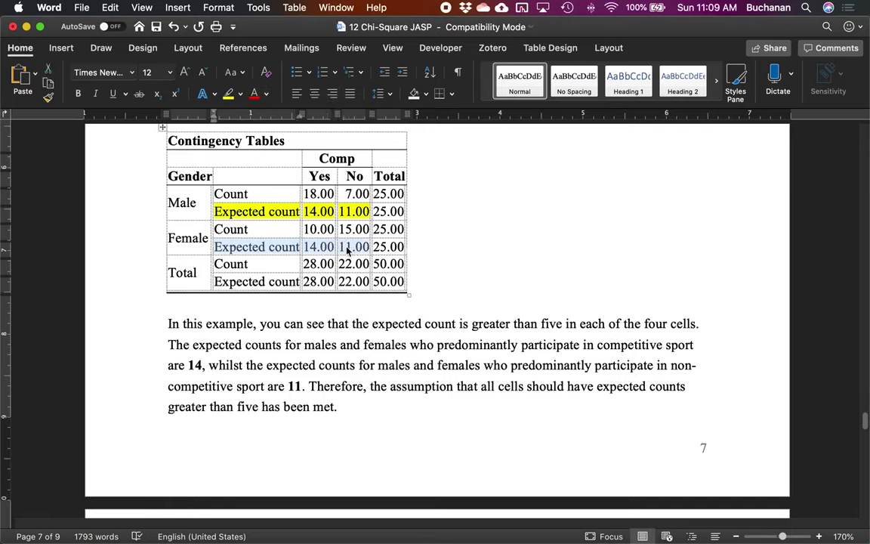
{"action": "left_click", "coordinate": [228, 93]}
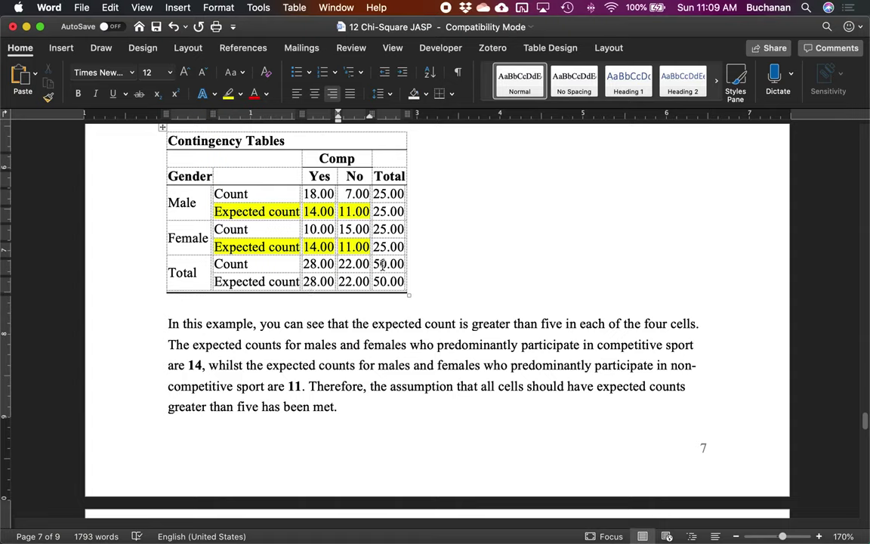
Examine the highlighted expected counts for Yes in relation to the Male row total in the handout's contingency table
{"action": "left_click", "coordinate": [325, 212]}
{"action": "left_click", "coordinate": [388, 195]}
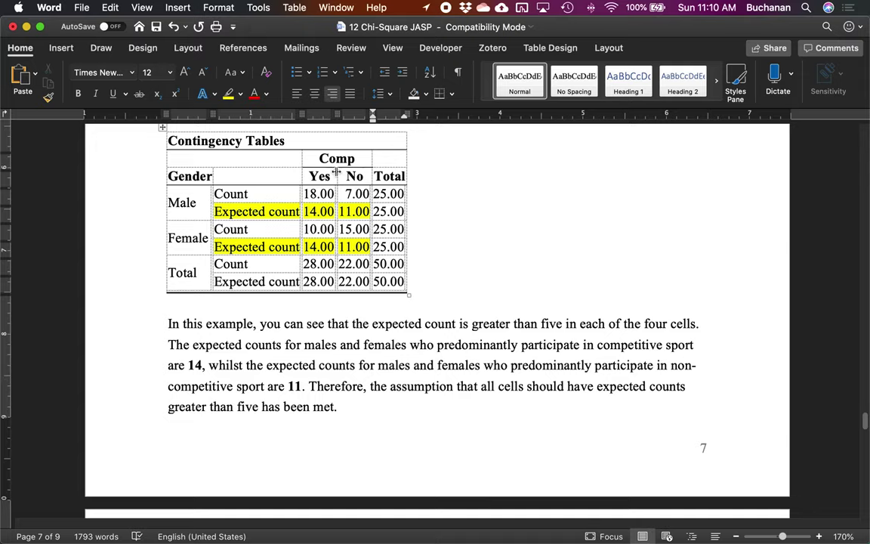
{"action": "left_click", "coordinate": [310, 247]}
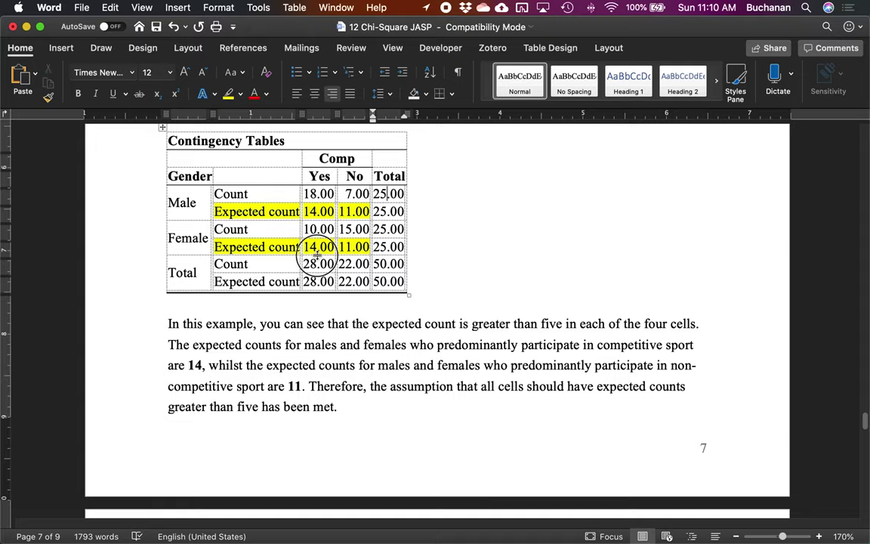
Examine the total count and total expected count for Yes in the handout's contingency table
{"action": "left_click", "coordinate": [311, 263]}
{"action": "left_click_drag", "start_coordinate": [311, 263], "coordinate": [315, 284]}
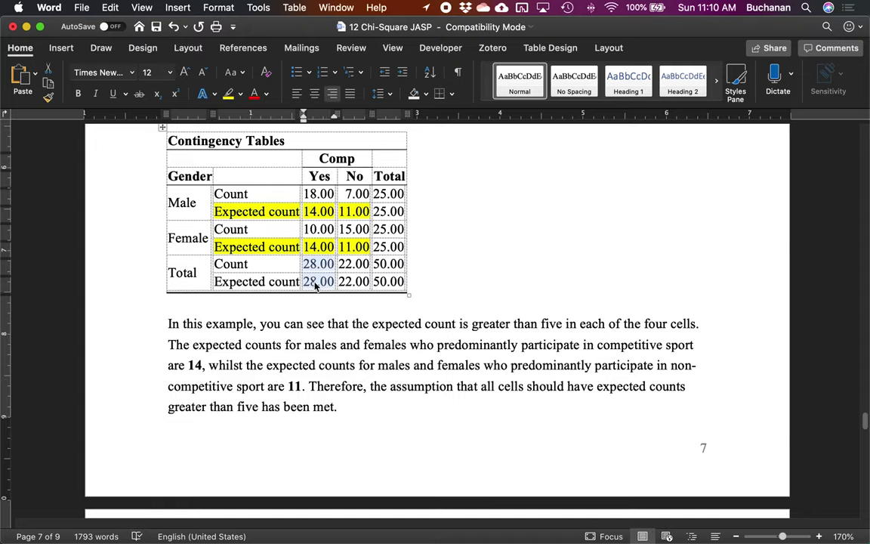
{"action": "left_click", "coordinate": [321, 212]}
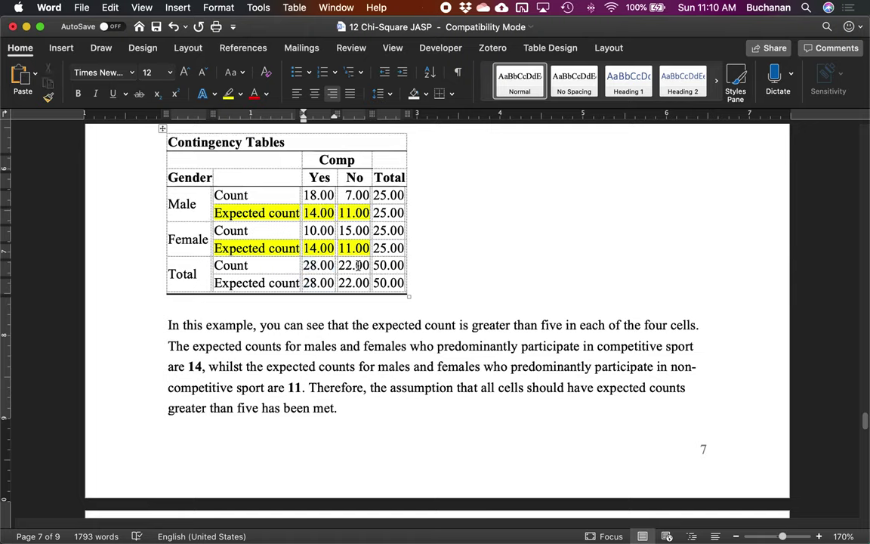
Read on in the handout to the instructions for the chi-square test and its effect size options
{"action": "scroll", "coordinate": [358, 265], "scroll_direction": "down", "scroll_amount": 10}
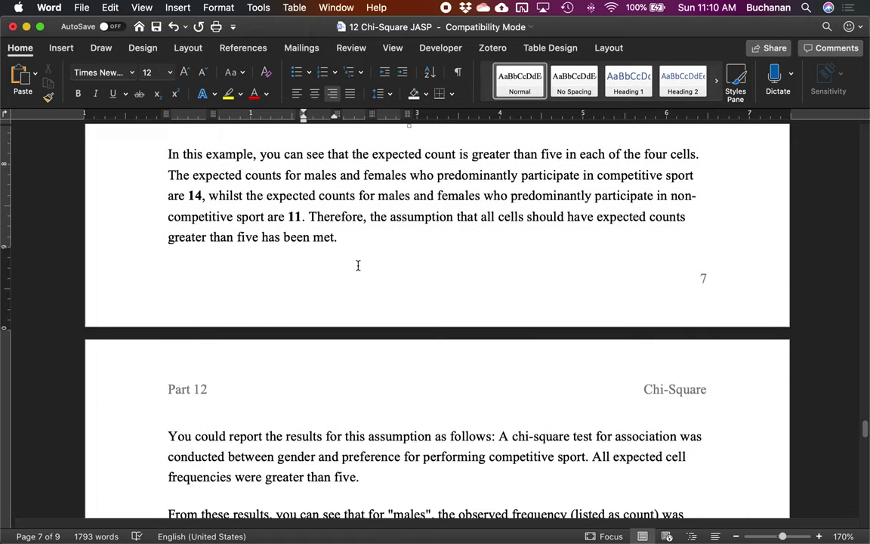
{"action": "scroll", "coordinate": [358, 265], "scroll_direction": "down", "scroll_amount": 2}
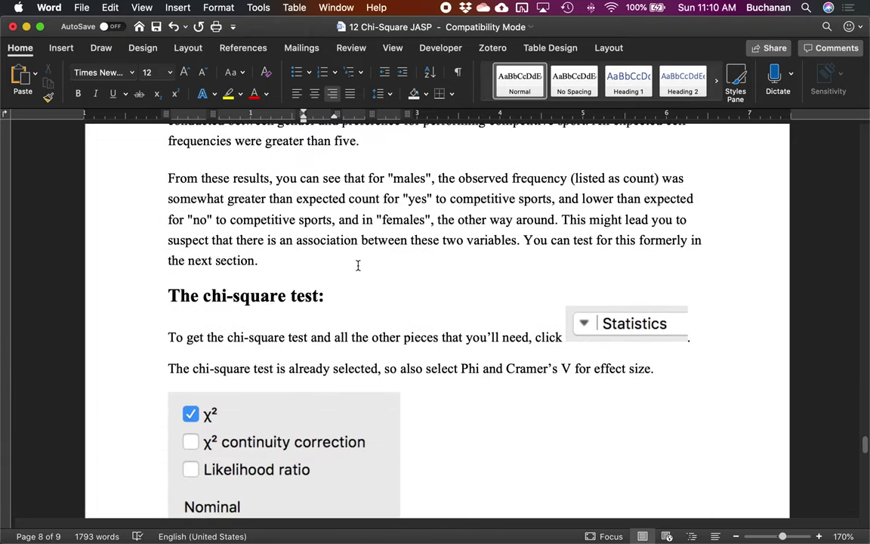
{"action": "scroll", "coordinate": [358, 265], "scroll_direction": "down", "scroll_amount": 4}
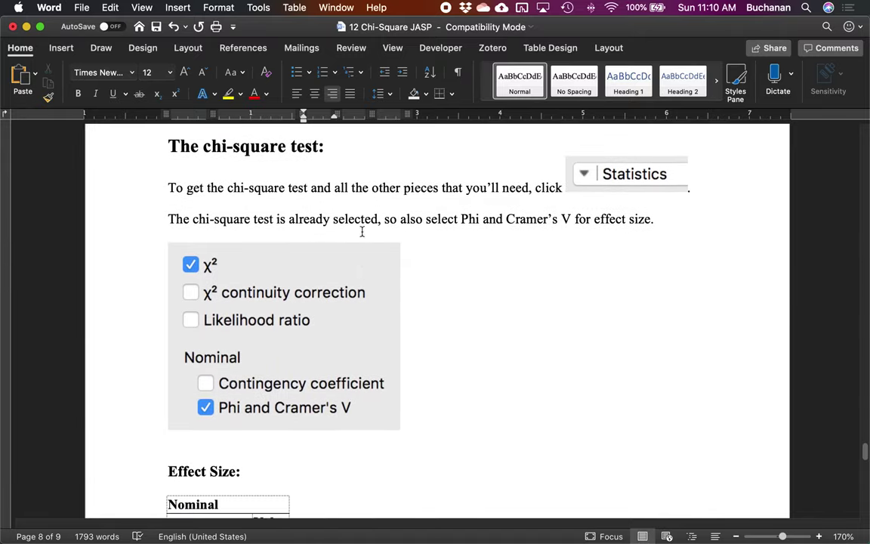
Switch to JASP and add Phi and Cramer's V to the contingency table's statistics
{"action": "key", "text": "ctrl+Up"}
{"action": "left_click", "coordinate": [488, 363]}
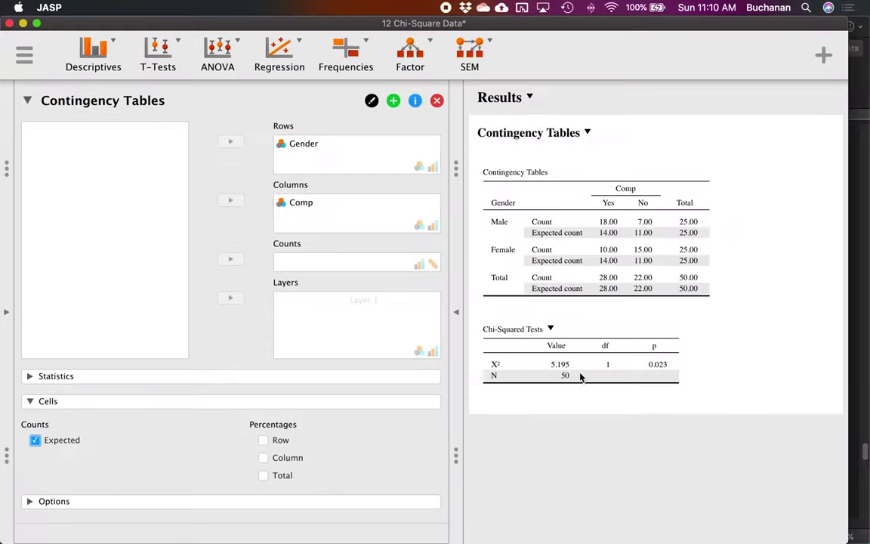
{"action": "left_click", "coordinate": [89, 377]}
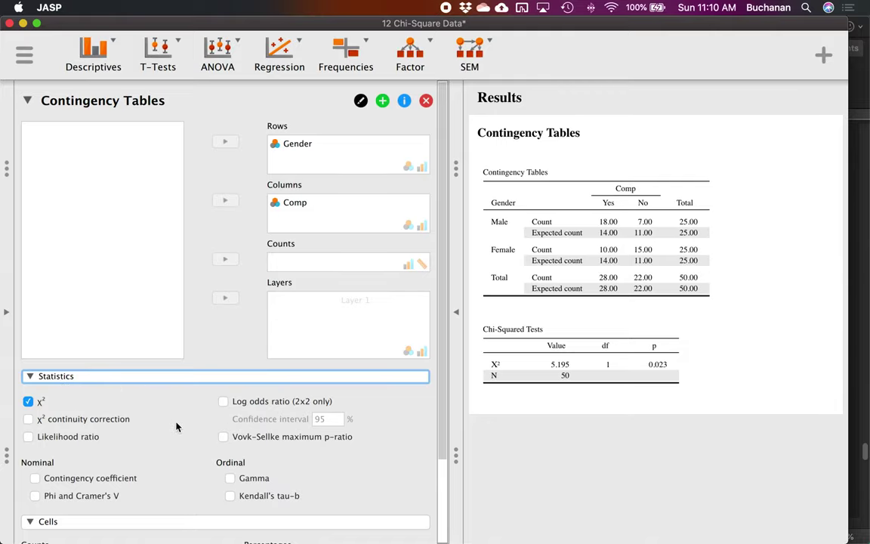
{"action": "scroll", "coordinate": [176, 425], "scroll_direction": "down", "scroll_amount": 5}
{"action": "left_click", "coordinate": [112, 399]}
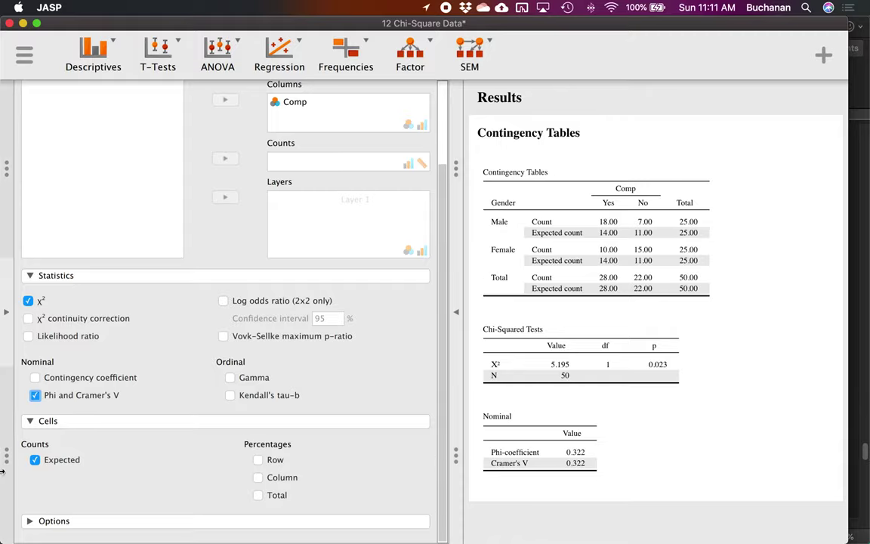
Switch to the Word handout and read the Effect Size section on which tables Phi is suitable for
{"action": "key", "text": "ctrl+Up"}
{"action": "left_click", "coordinate": [367, 259]}
{"action": "scroll", "coordinate": [512, 370], "scroll_direction": "down", "scroll_amount": 5}
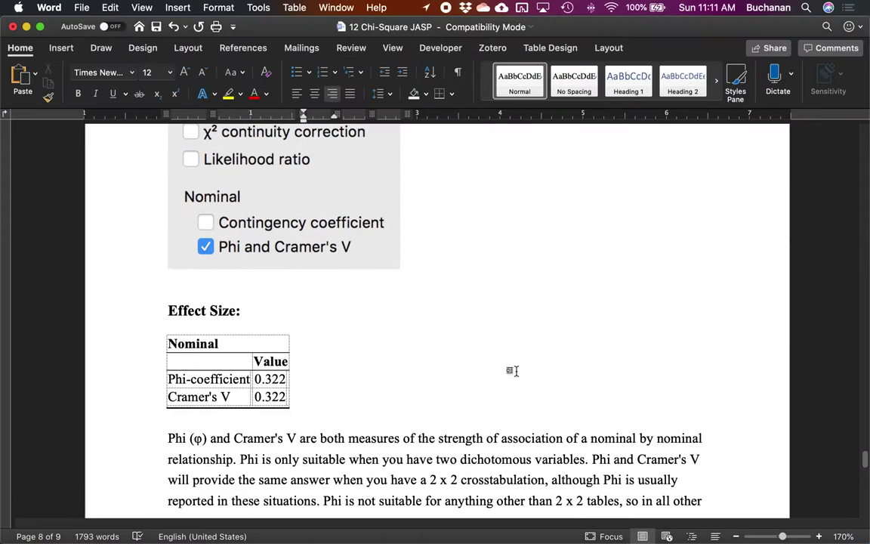
{"action": "scroll", "coordinate": [512, 370], "scroll_direction": "down", "scroll_amount": 6}
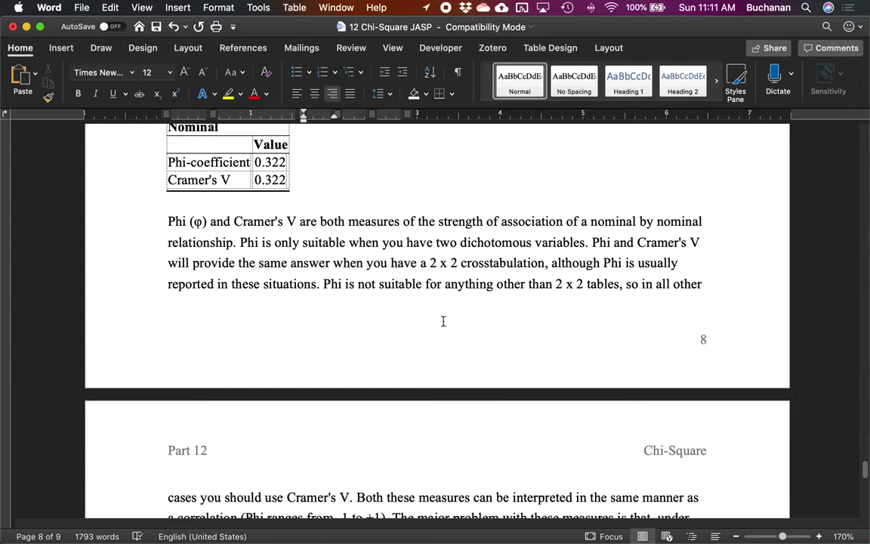
{"action": "left_click_drag", "start_coordinate": [240, 243], "coordinate": [559, 251]}
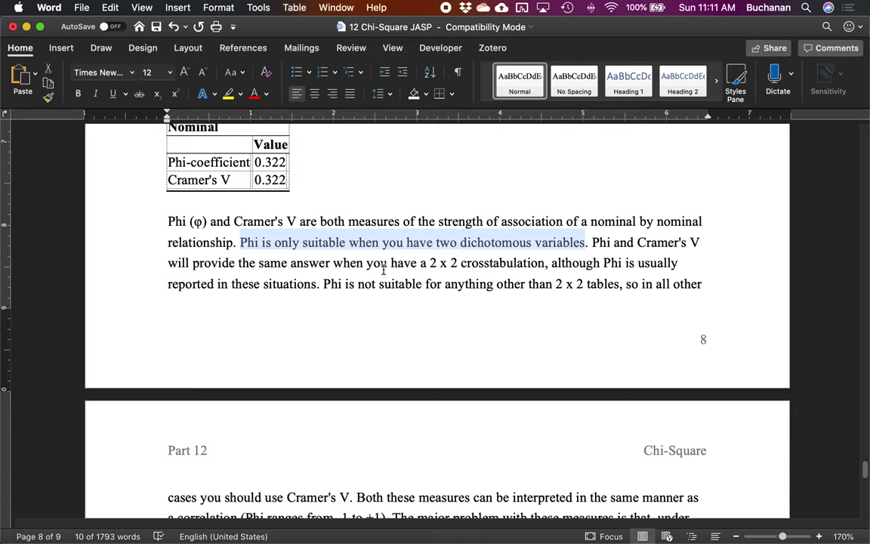
{"action": "left_click_drag", "start_coordinate": [324, 284], "coordinate": [580, 283]}
{"action": "scroll", "coordinate": [474, 257], "scroll_direction": "down", "scroll_amount": 3}
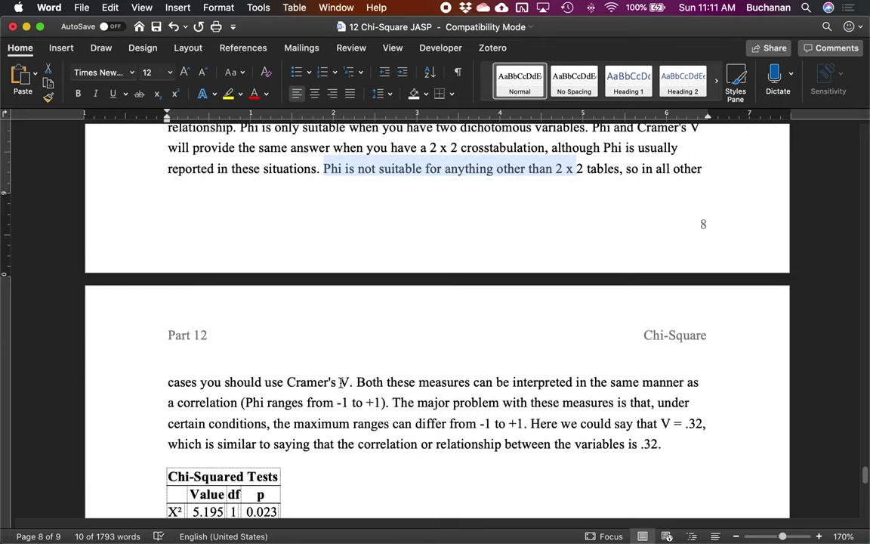
Highlight the Cramer's V label and its value in yellow in the handout's Nominal table
{"action": "scroll", "coordinate": [341, 377], "scroll_direction": "up", "scroll_amount": 4}
{"action": "left_click_drag", "start_coordinate": [169, 220], "coordinate": [278, 226]}
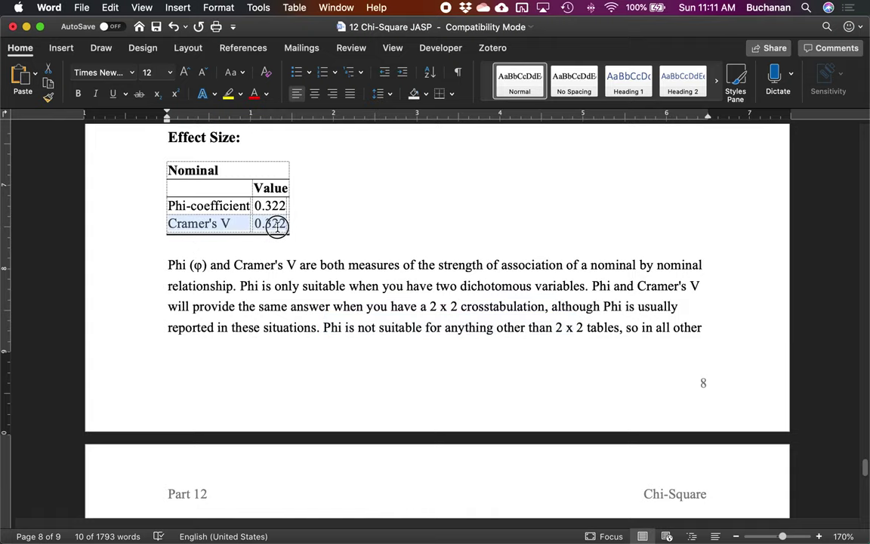
{"action": "left_click", "coordinate": [228, 94]}
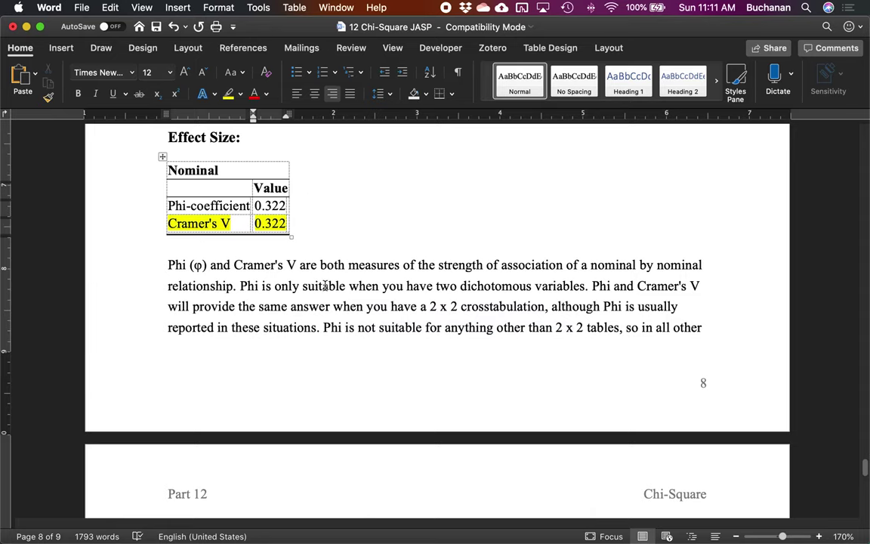
Review how the handout interprets Phi and Cramer's V, and save the document
{"action": "scroll", "coordinate": [309, 241], "scroll_direction": "down", "scroll_amount": 8}
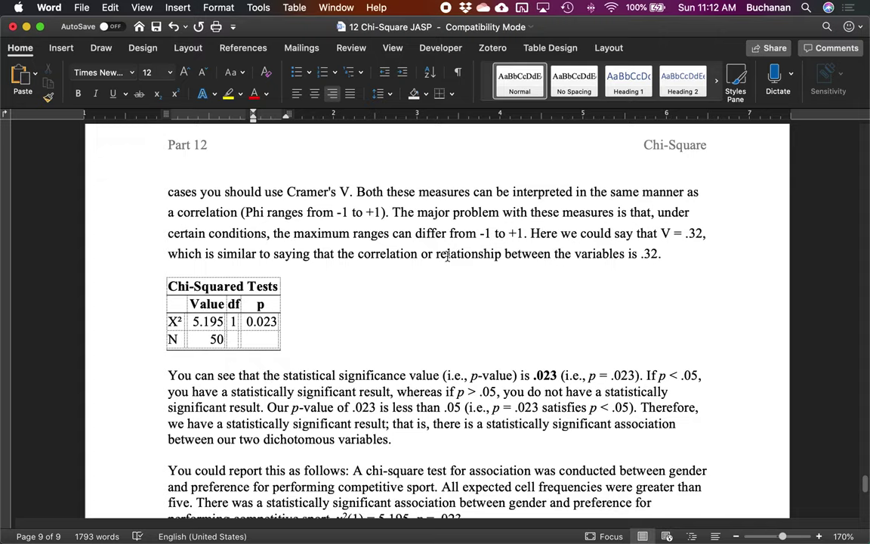
{"action": "scroll", "coordinate": [435, 262], "scroll_direction": "up", "scroll_amount": 8}
{"action": "scroll", "coordinate": [435, 262], "scroll_direction": "up", "scroll_amount": 3}
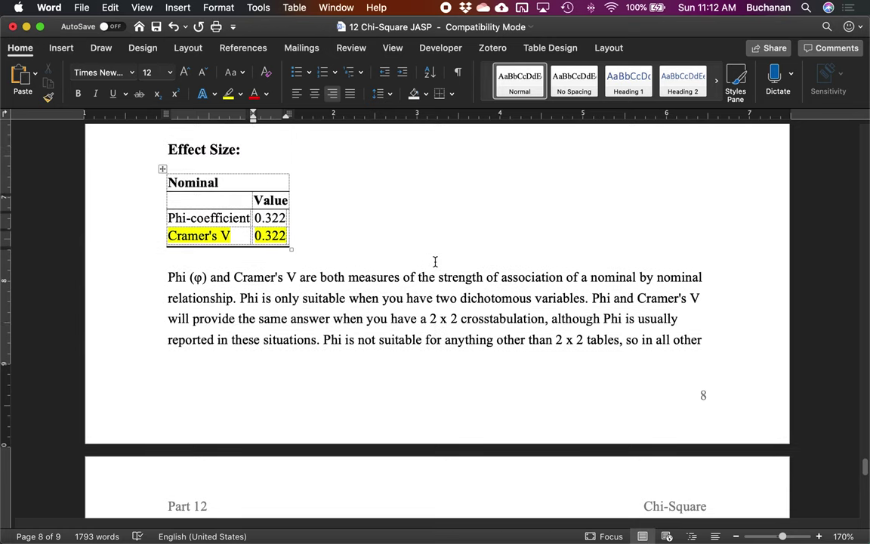
{"action": "scroll", "coordinate": [435, 260], "scroll_direction": "down", "scroll_amount": 6}
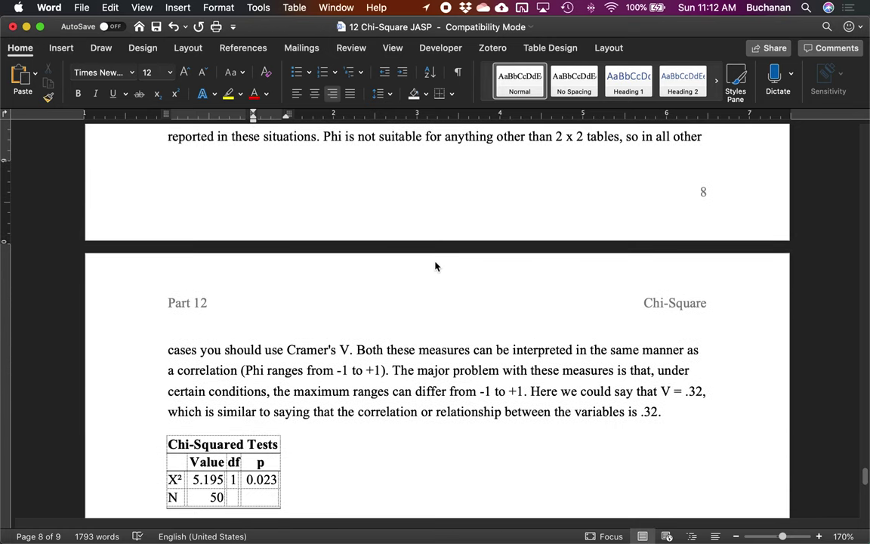
{"action": "key", "text": "super+s"}
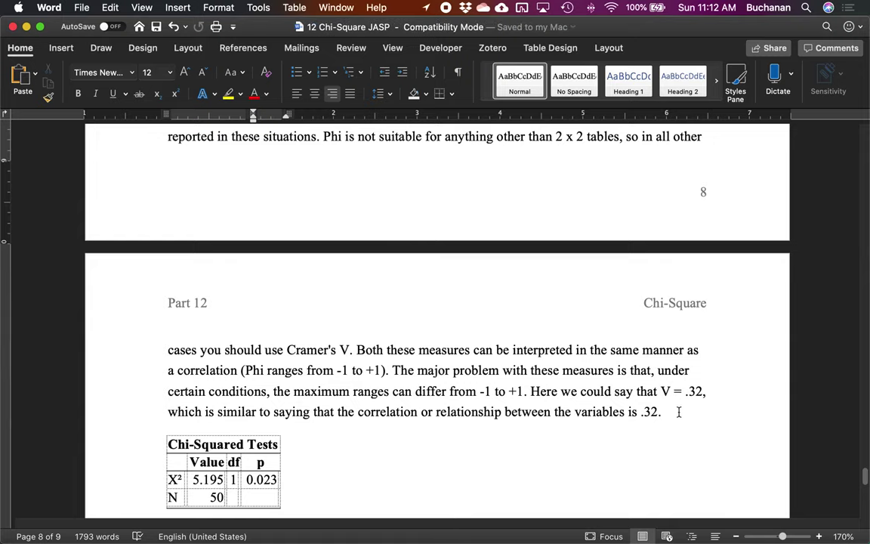
Compare the handout's Chi-Squared Tests table with the chi-square results in JASP, and return to the chi-square value in the Word handout
{"action": "scroll", "coordinate": [631, 419], "scroll_direction": "down", "scroll_amount": 3}
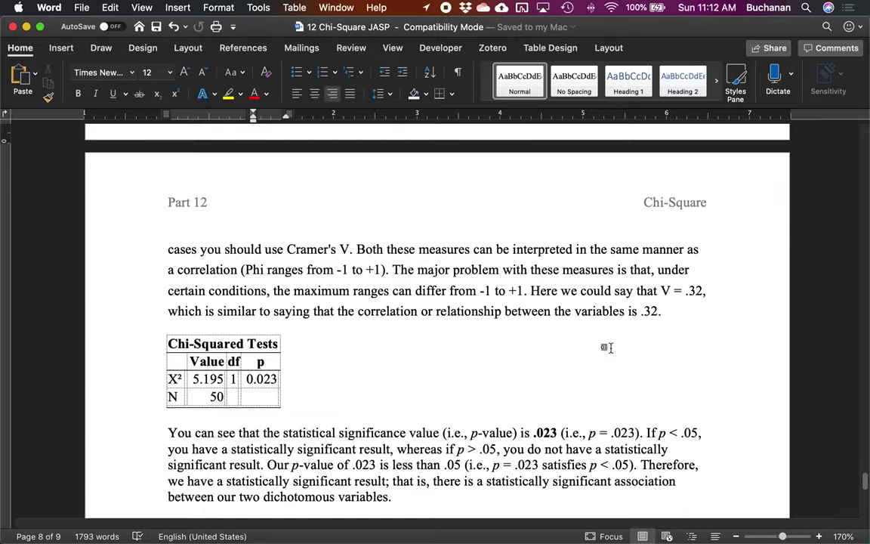
{"action": "scroll", "coordinate": [606, 347], "scroll_direction": "down", "scroll_amount": 4}
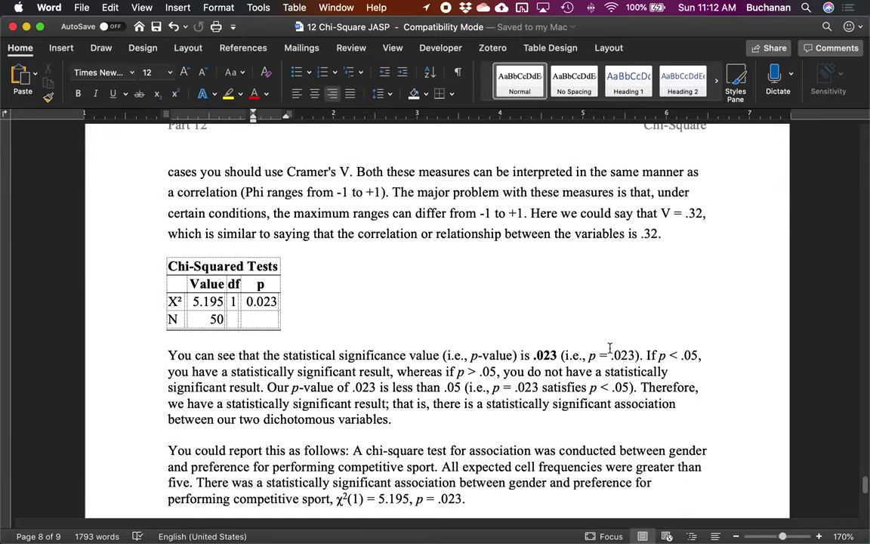
{"action": "key", "text": "ctrl+Up"}
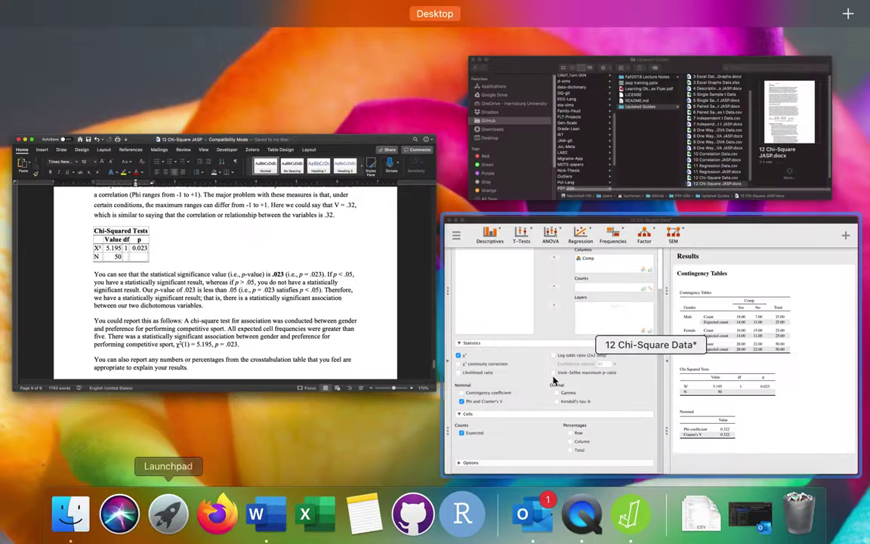
{"action": "left_click", "coordinate": [617, 296]}
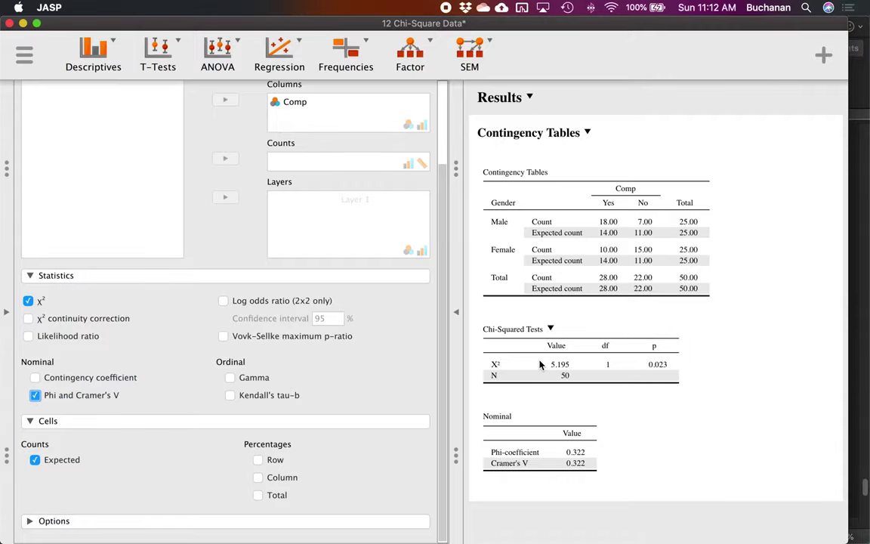
{"action": "key", "text": "ctrl+Up"}
{"action": "left_click", "coordinate": [351, 264]}
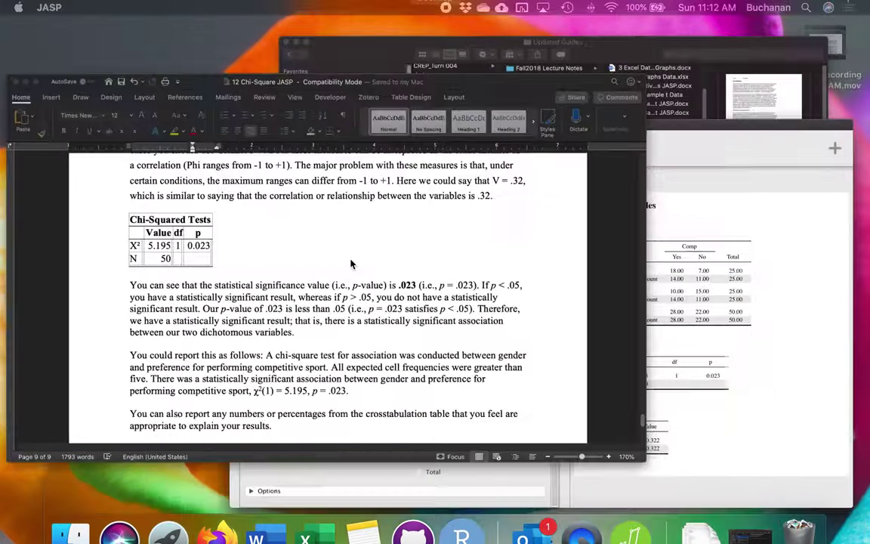
{"action": "scroll", "coordinate": [478, 235], "scroll_direction": "down", "scroll_amount": 1}
{"action": "left_click", "coordinate": [215, 209]}
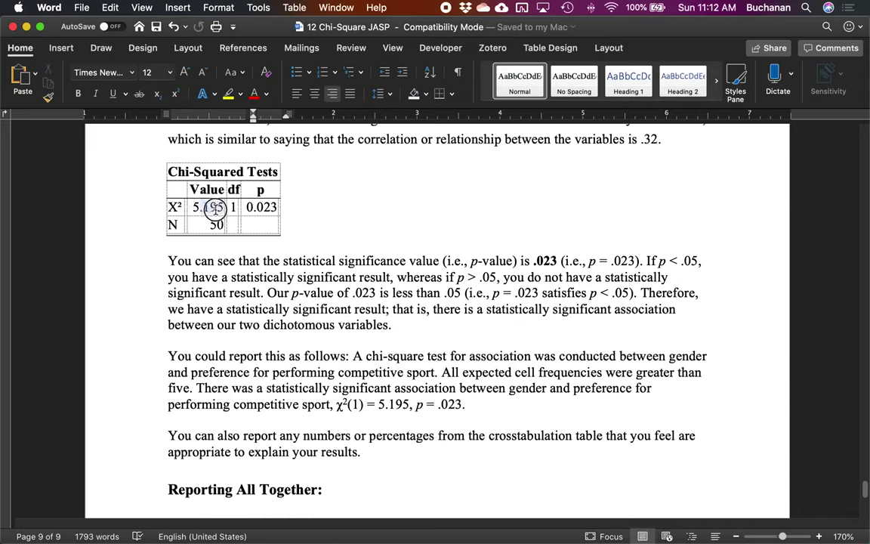
{"action": "left_click", "coordinate": [195, 277]}
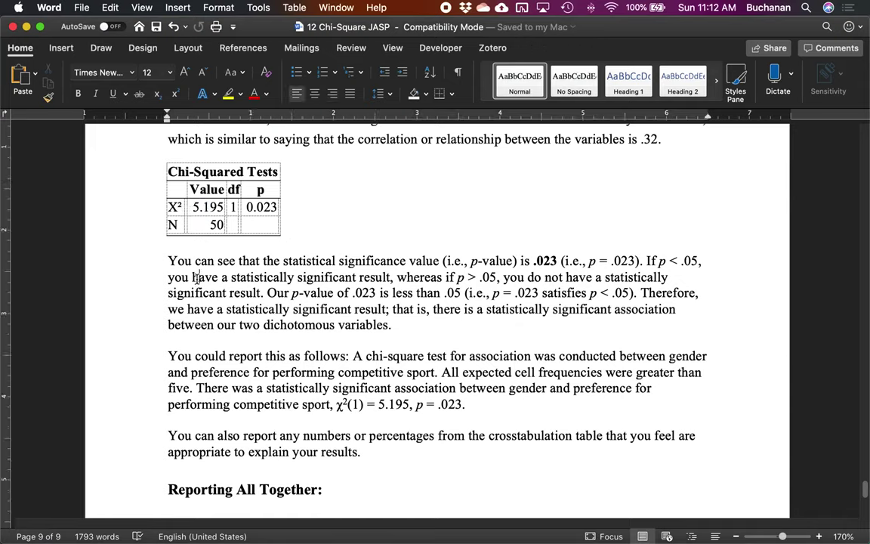
Add two blank lines below the handout's Chi-Squared Tests table and insert an empty equation there
{"action": "left_click", "coordinate": [198, 242]}
{"action": "key", "text": "Return"}
{"action": "key", "text": "Return"}
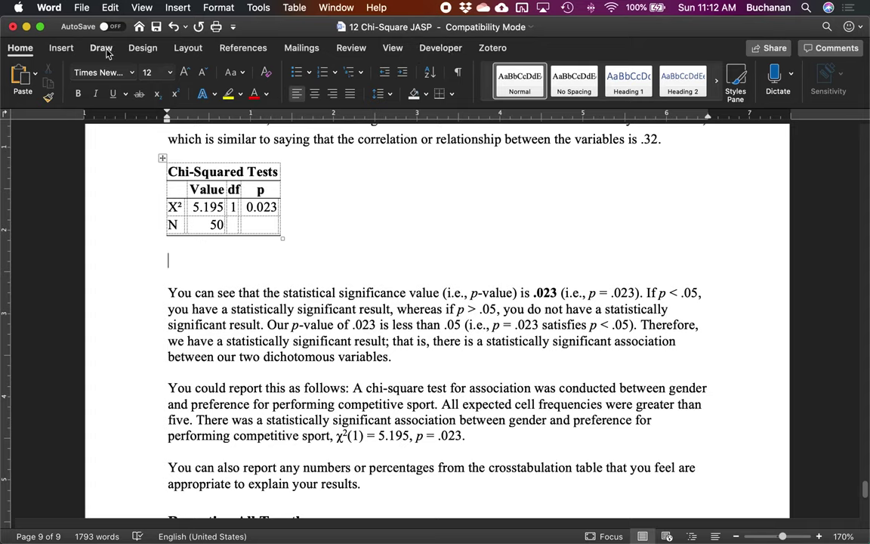
{"action": "left_click", "coordinate": [64, 48]}
{"action": "left_click", "coordinate": [224, 258]}
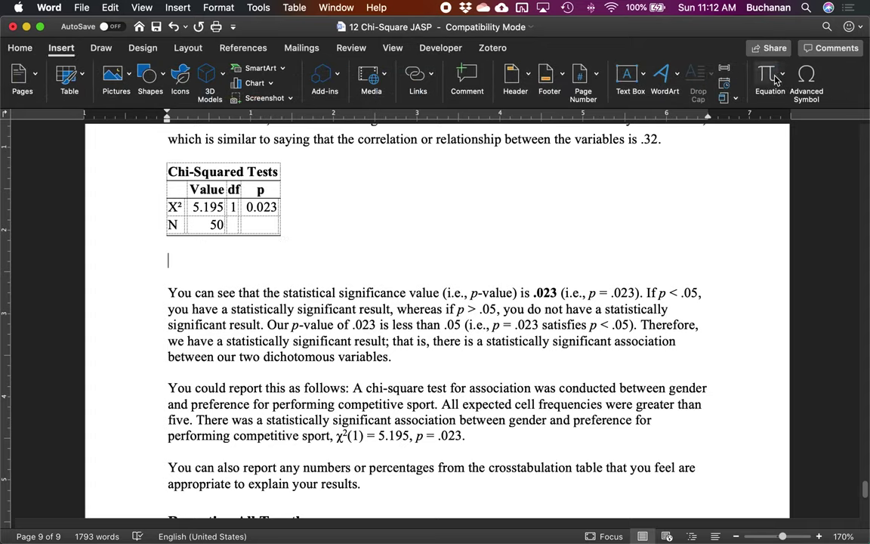
{"action": "key", "text": "ctrl+equal"}
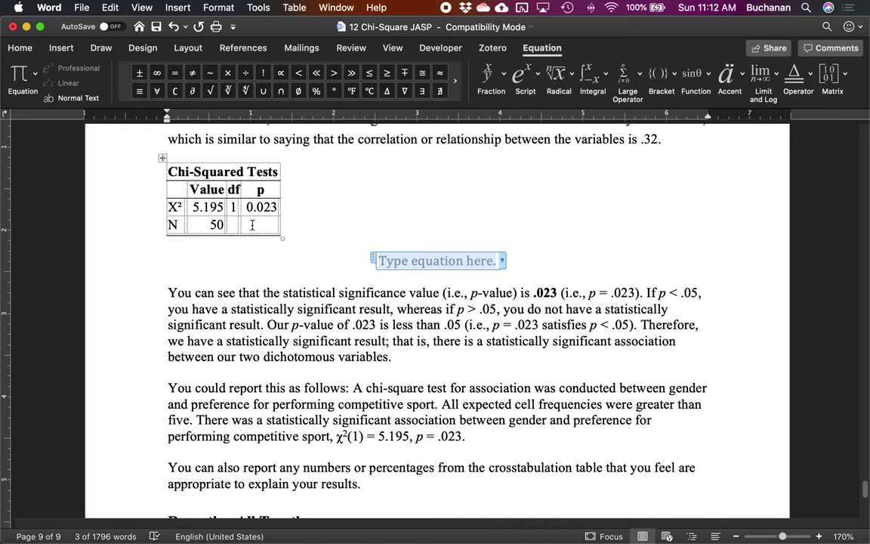
Start the equation with the X² symbol copied from the Chi-Squared Tests table, followed by an equals sign
{"action": "left_click", "coordinate": [181, 206]}
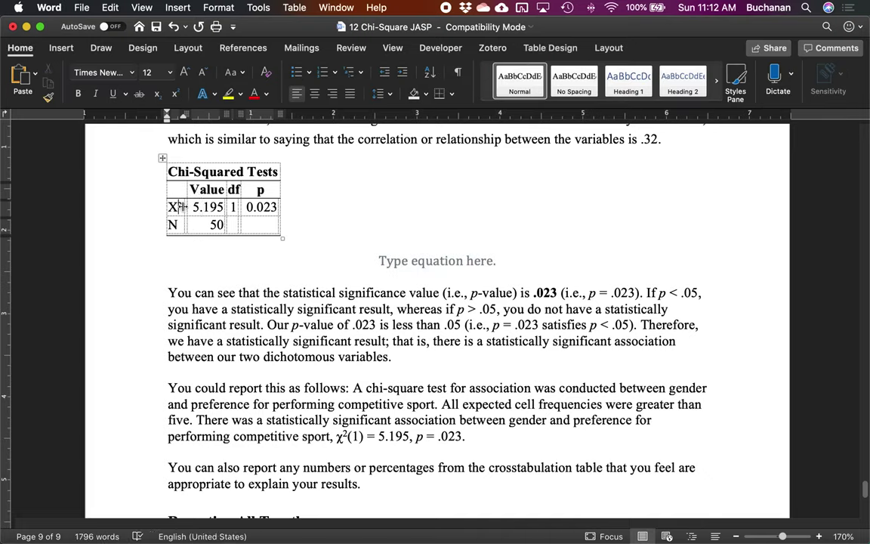
{"action": "left_click", "coordinate": [171, 209]}
{"action": "key", "text": "super+c"}
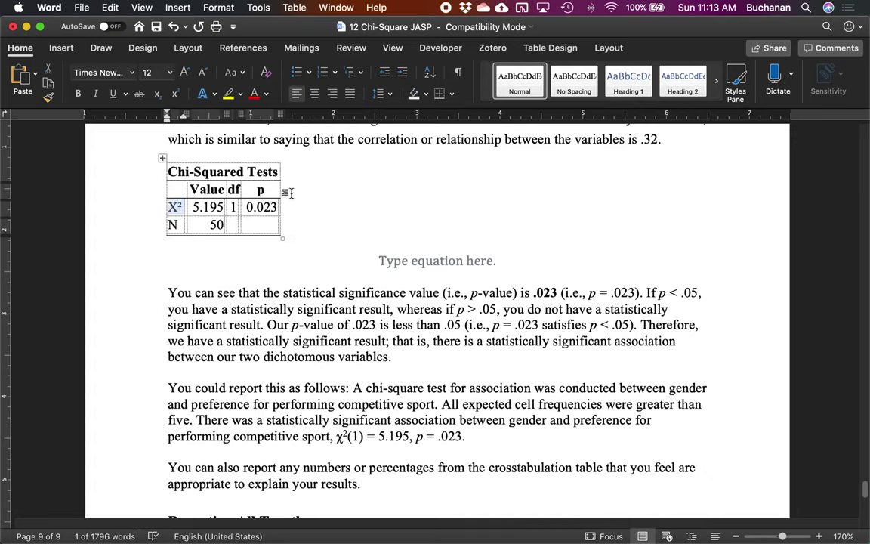
{"action": "left_click", "coordinate": [423, 261]}
{"action": "key", "text": "super+v"}
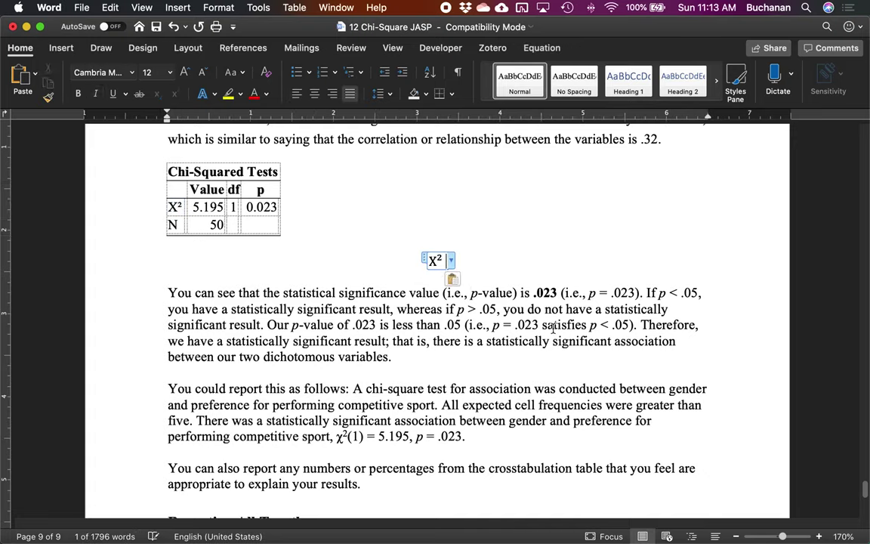
{"action": "type", "text": "="}
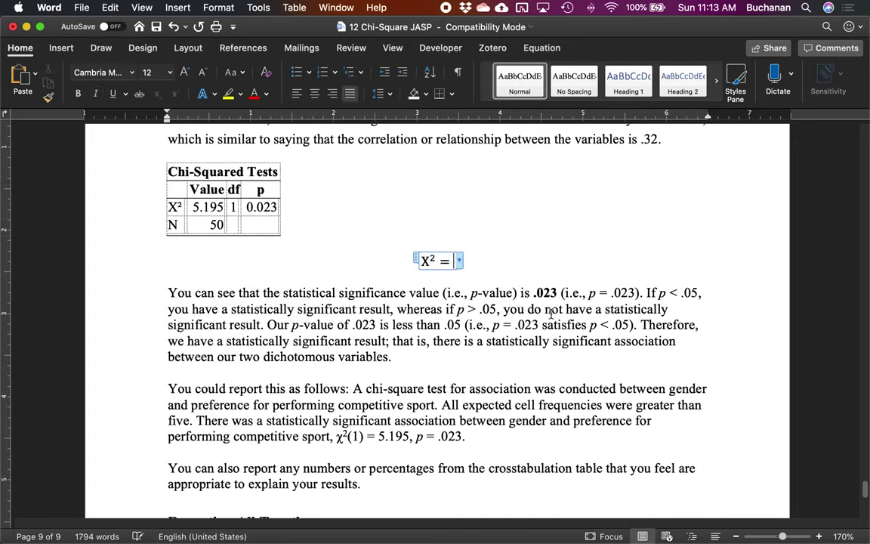
Insert a stacked fraction after the equals sign, with a superscript structure in its numerator
{"action": "left_click", "coordinate": [550, 47]}
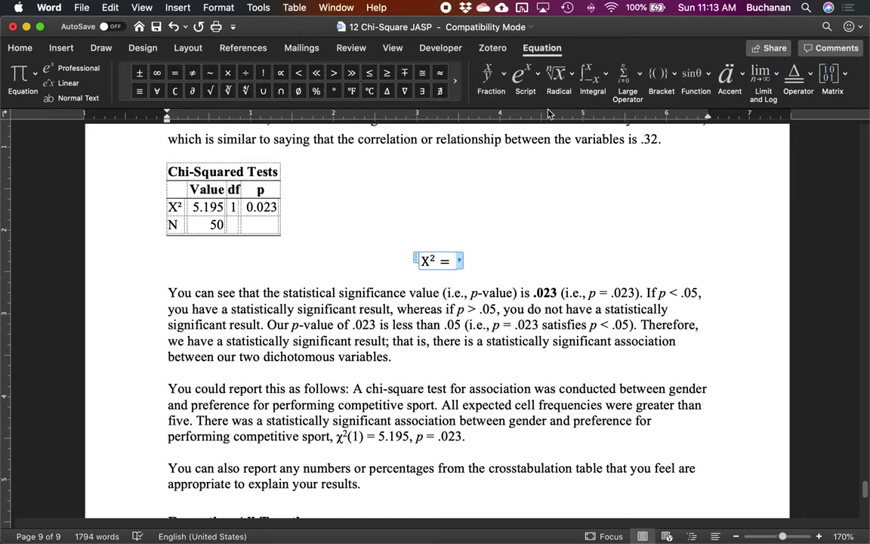
{"action": "left_click", "coordinate": [491, 80]}
{"action": "left_click", "coordinate": [556, 132]}
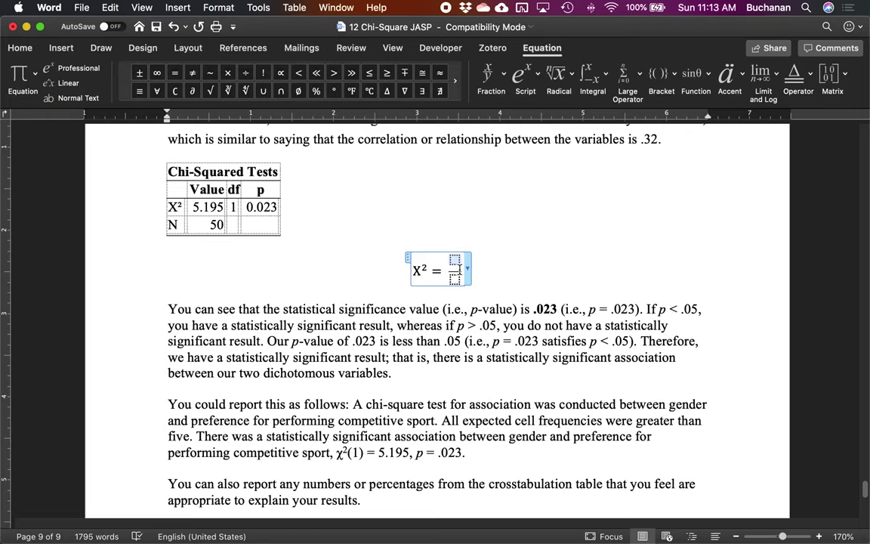
{"action": "left_click", "coordinate": [521, 76]}
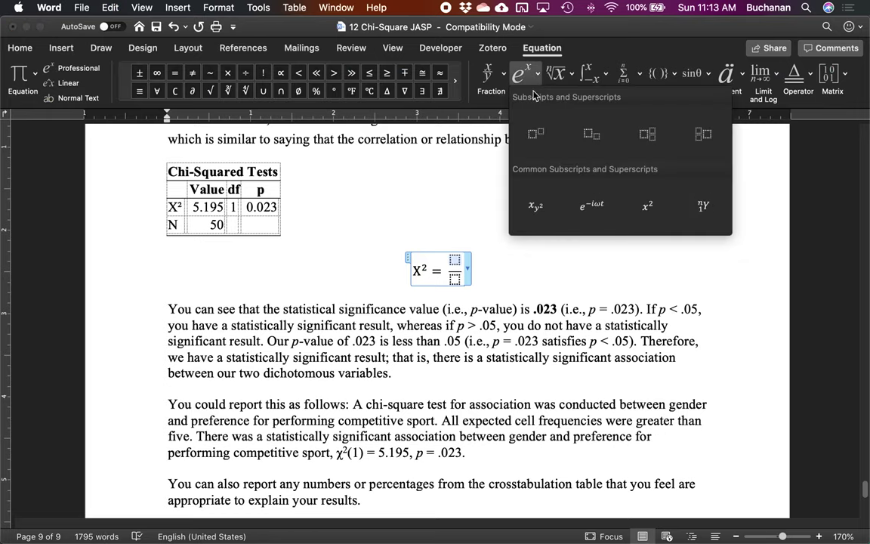
{"action": "left_click", "coordinate": [542, 134]}
{"action": "left_click", "coordinate": [450, 261]}
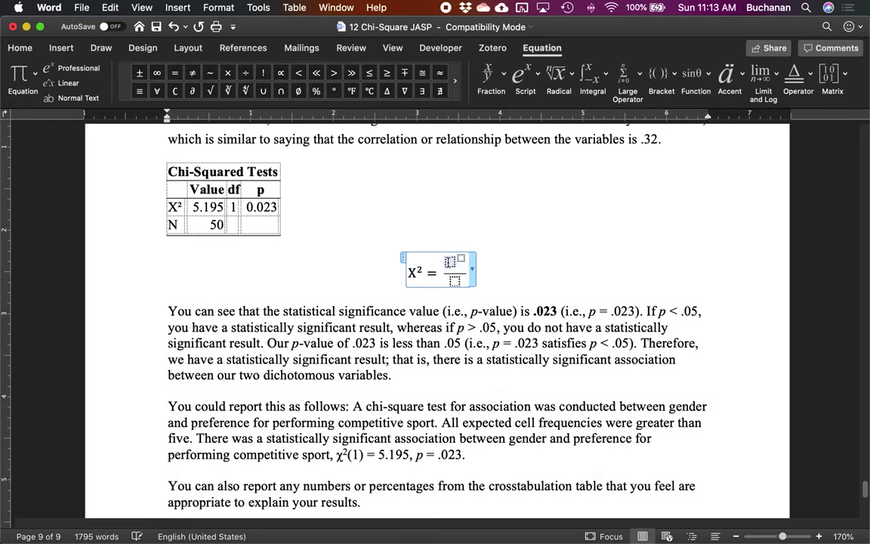
Fill in the fraction's numerator as (O − E) raised to the exponent 2
{"action": "type", "text": "O"}
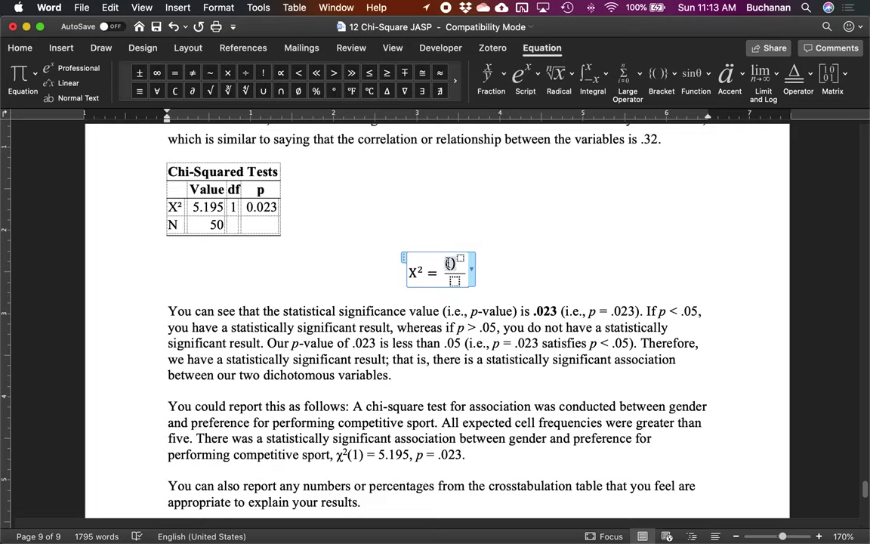
{"action": "left_click", "coordinate": [447, 263]}
{"action": "type", "text": "("}
{"action": "key", "text": "Right"}
{"action": "type", "text": "-E)"}
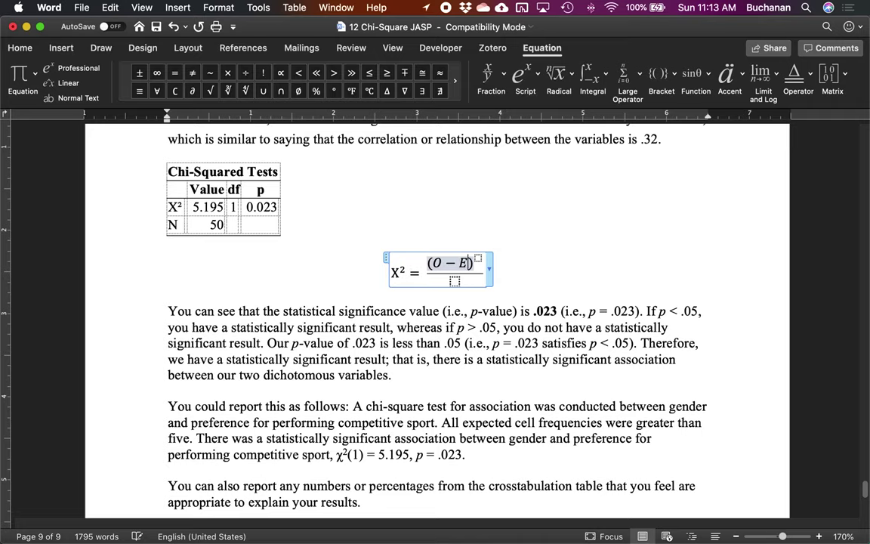
{"action": "type", "text": "2"}
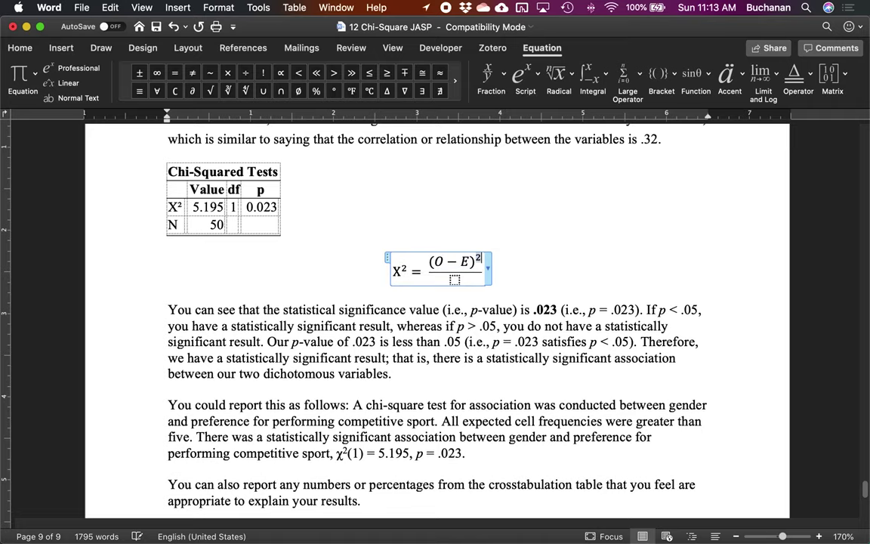
Enter E as the fraction's denominator and leave the equation
{"action": "left_click", "coordinate": [455, 280]}
{"action": "type", "text": "E"}
{"action": "left_click", "coordinate": [438, 290]}
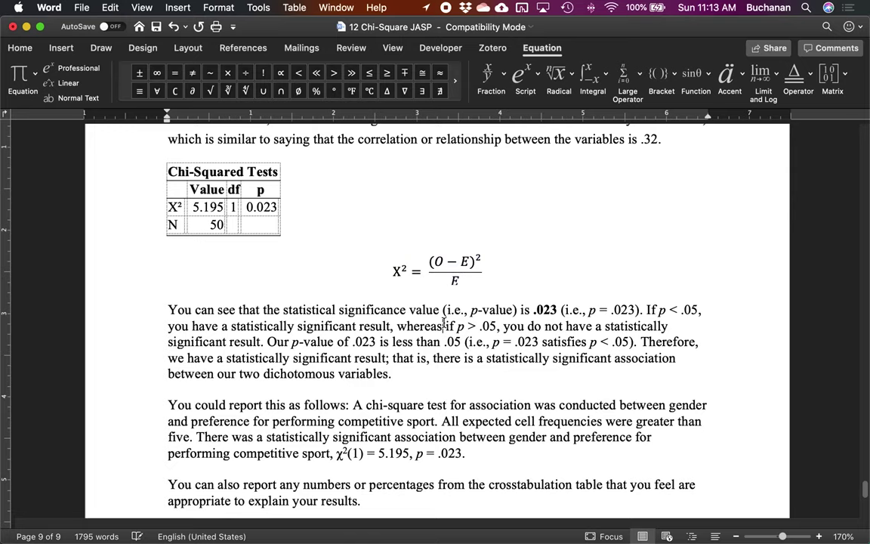
Review the new formula and the handout's p-value explanation around it, and save the document
{"action": "scroll", "coordinate": [437, 284], "scroll_direction": "down", "scroll_amount": 1}
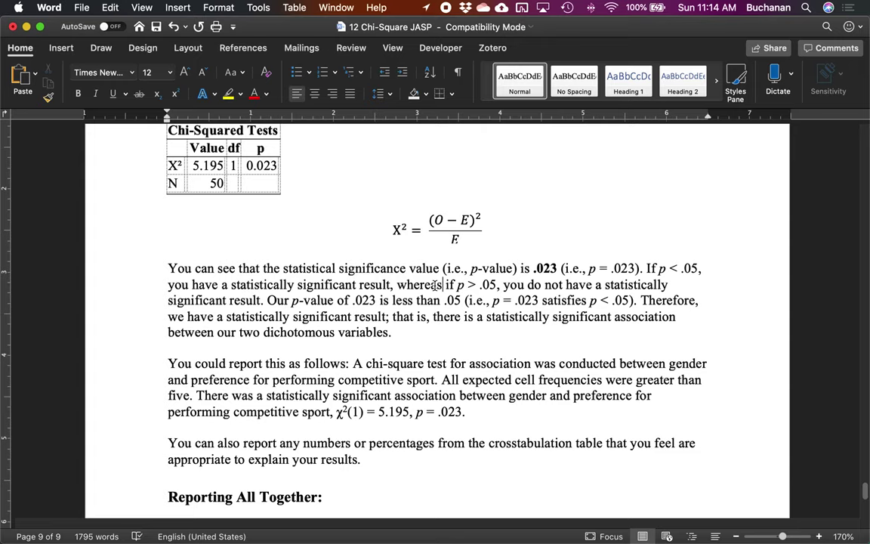
{"action": "scroll", "coordinate": [136, 282], "scroll_direction": "down", "scroll_amount": 5}
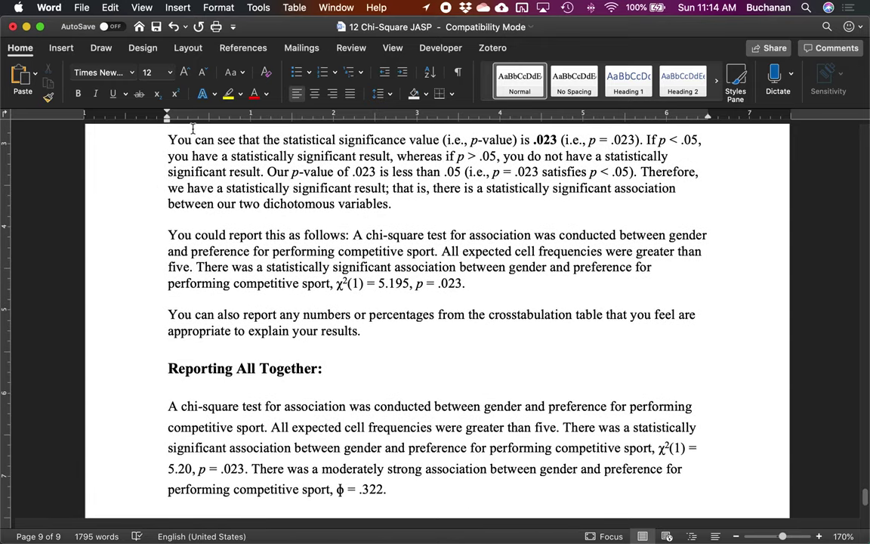
{"action": "scroll", "coordinate": [172, 265], "scroll_direction": "up", "scroll_amount": 10}
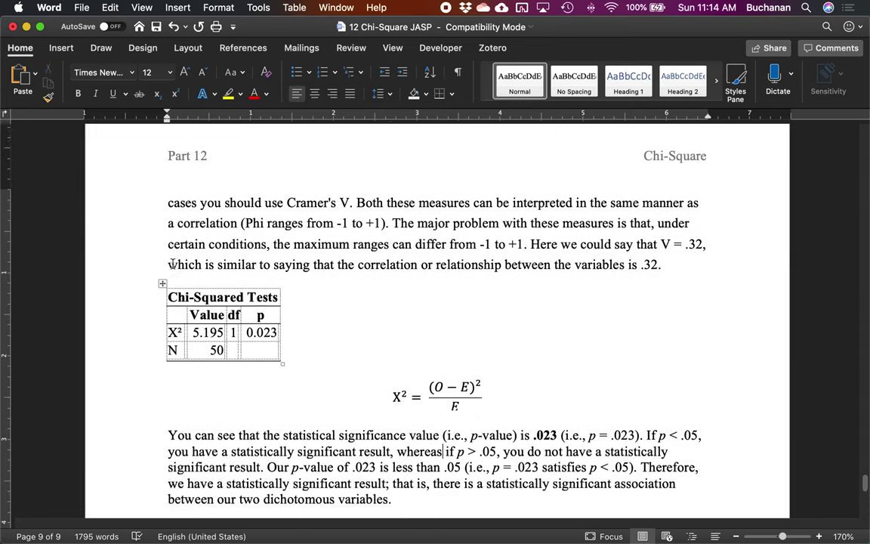
{"action": "scroll", "coordinate": [209, 214], "scroll_direction": "down", "scroll_amount": 4}
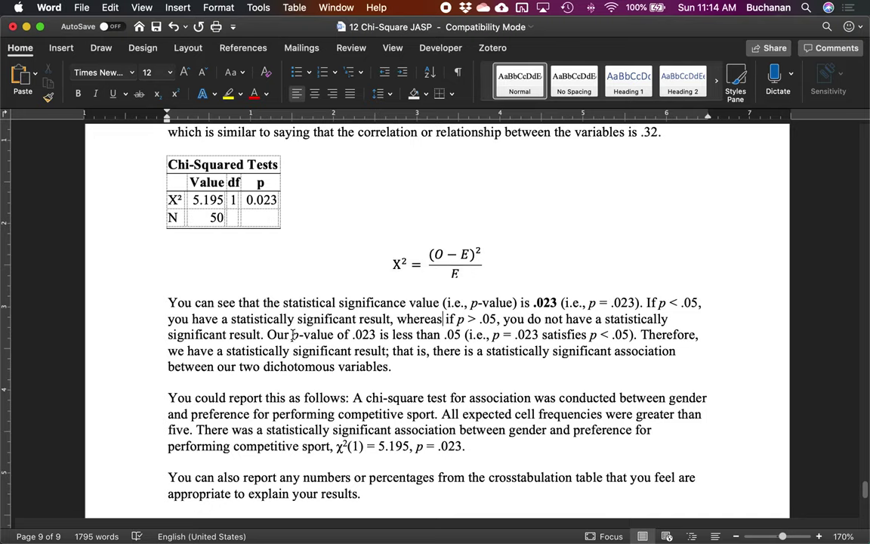
{"action": "scroll", "coordinate": [293, 335], "scroll_direction": "up", "scroll_amount": 5}
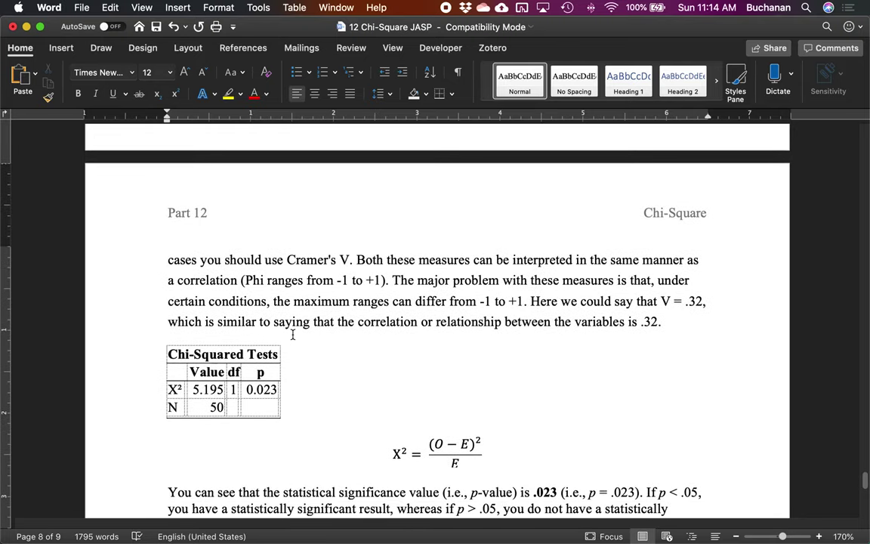
{"action": "scroll", "coordinate": [293, 334], "scroll_direction": "down", "scroll_amount": 5}
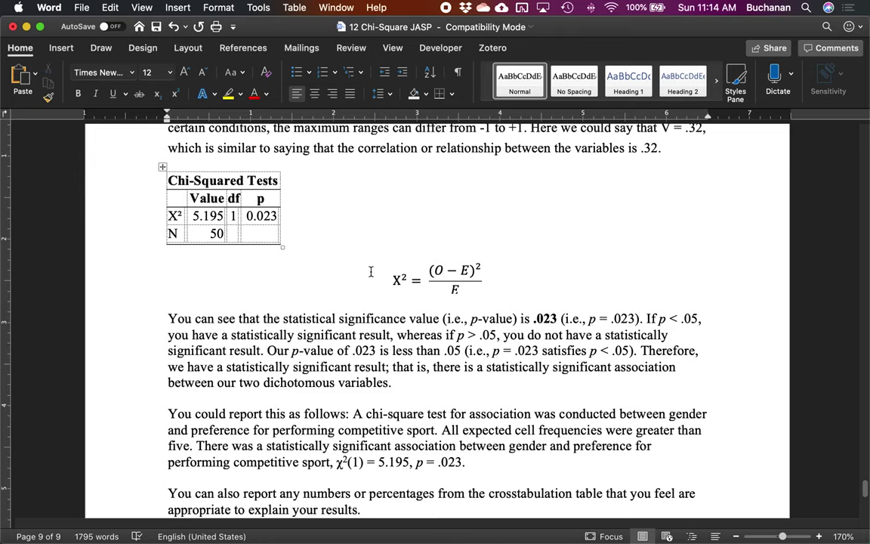
{"action": "scroll", "coordinate": [370, 272], "scroll_direction": "down", "scroll_amount": 2}
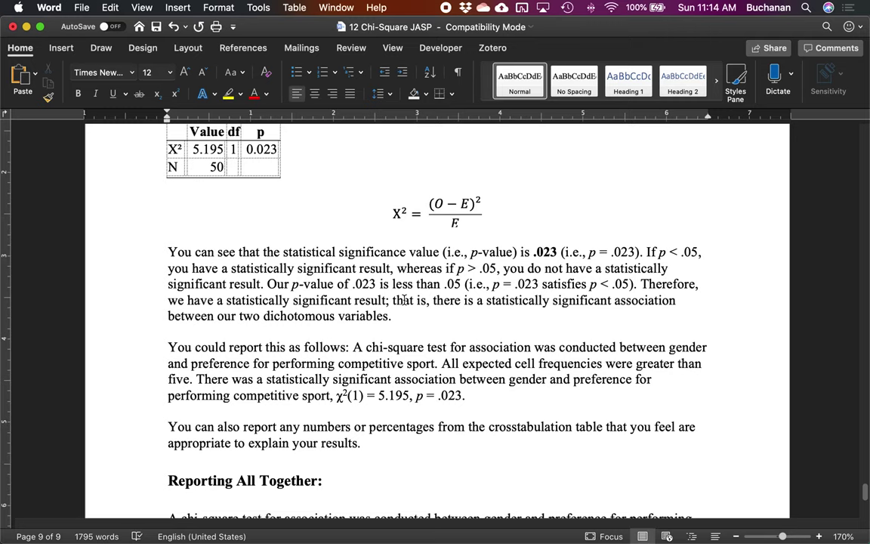
{"action": "scroll", "coordinate": [405, 299], "scroll_direction": "up", "scroll_amount": 1}
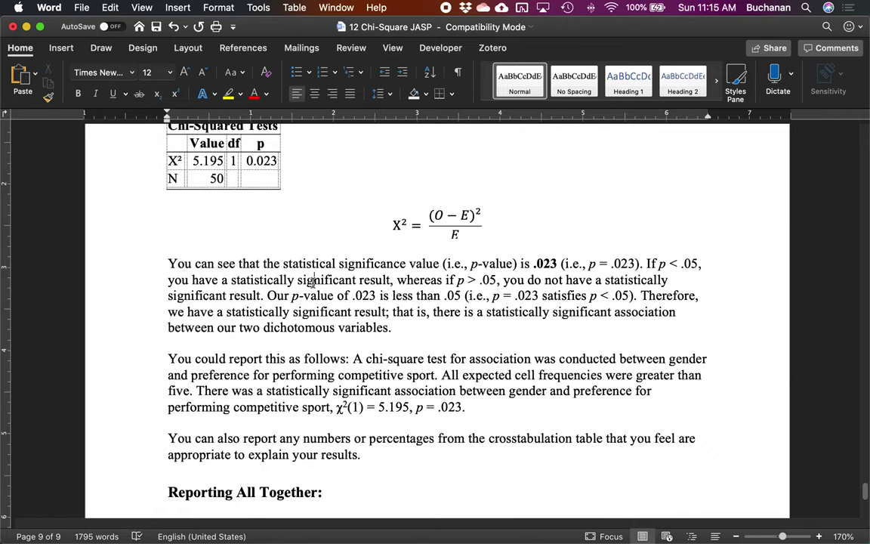
{"action": "key", "text": "super+s"}
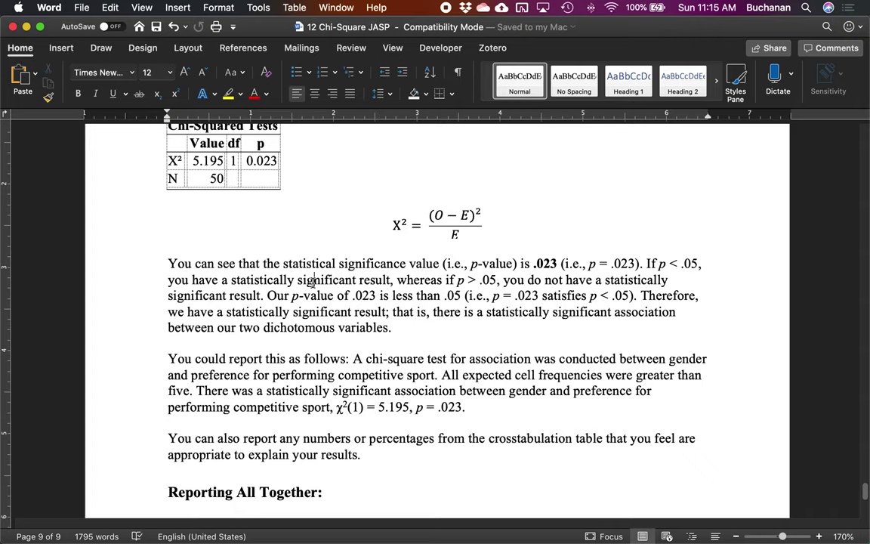
Examine the df value in the Chi-Squared Tests table and how the sample write-up below reports the chi-square result
{"action": "scroll", "coordinate": [309, 279], "scroll_direction": "up", "scroll_amount": 2}
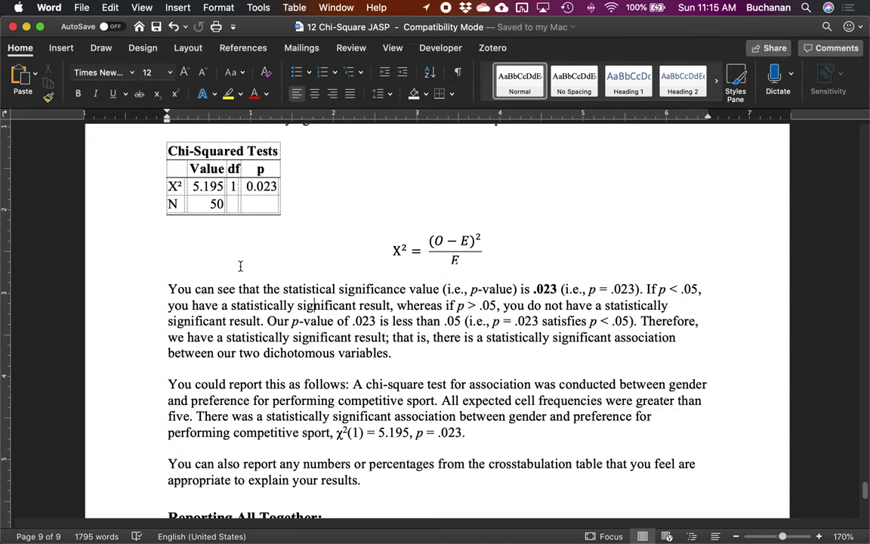
{"action": "left_click", "coordinate": [237, 190]}
{"action": "double_click", "coordinate": [235, 189]}
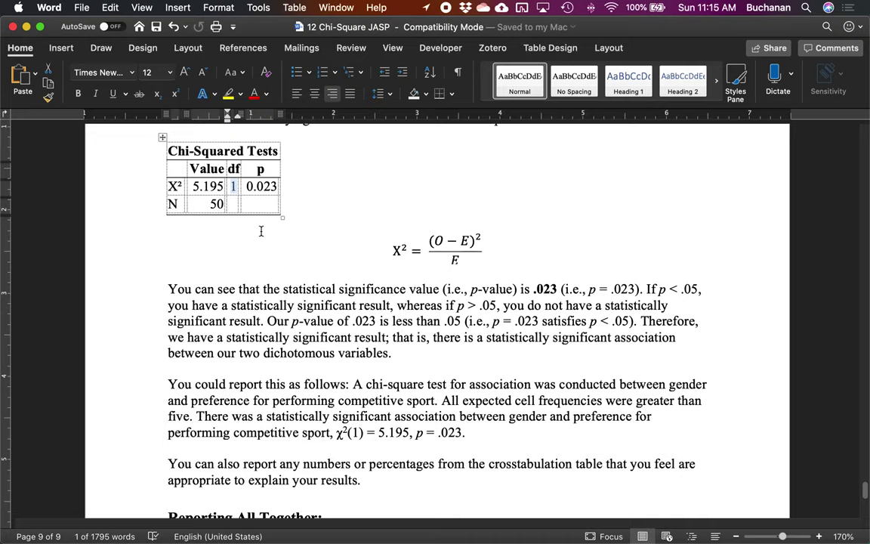
{"action": "scroll", "coordinate": [296, 298], "scroll_direction": "up", "scroll_amount": 15}
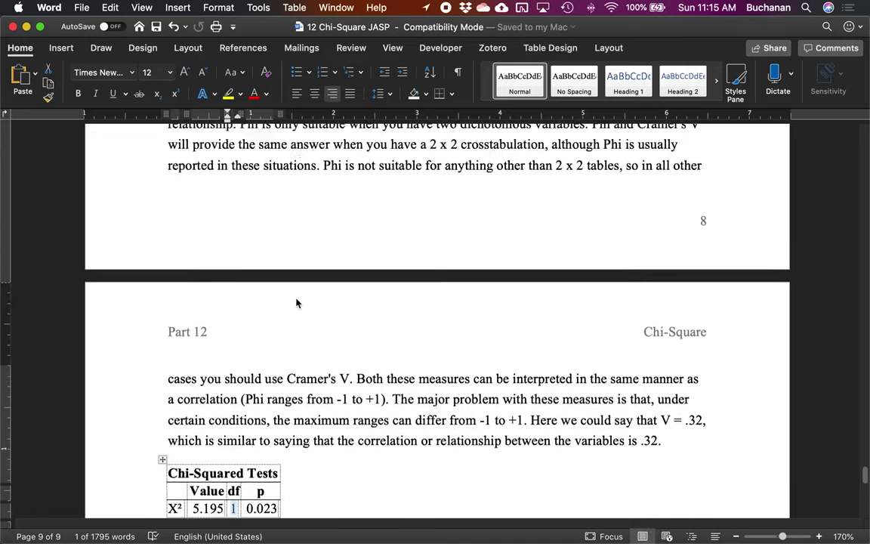
{"action": "scroll", "coordinate": [295, 298], "scroll_direction": "down", "scroll_amount": 10}
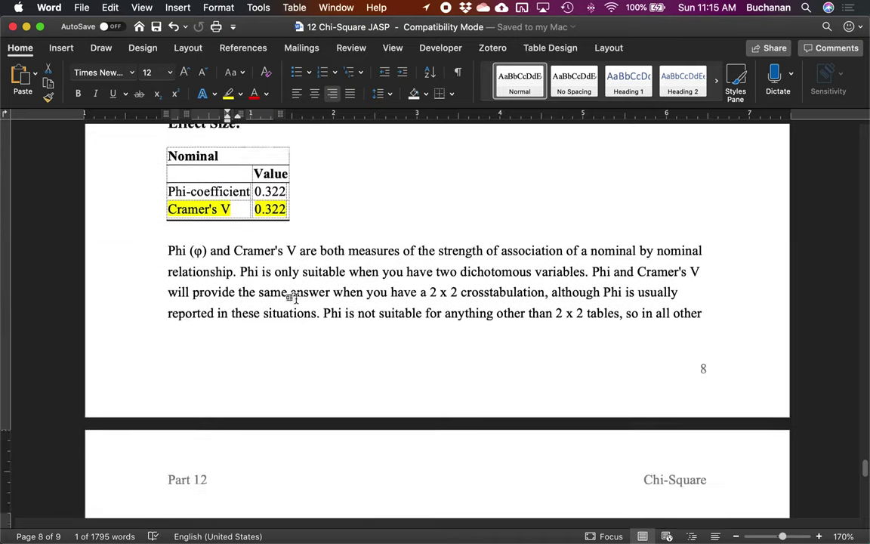
{"action": "scroll", "coordinate": [295, 298], "scroll_direction": "down", "scroll_amount": 1}
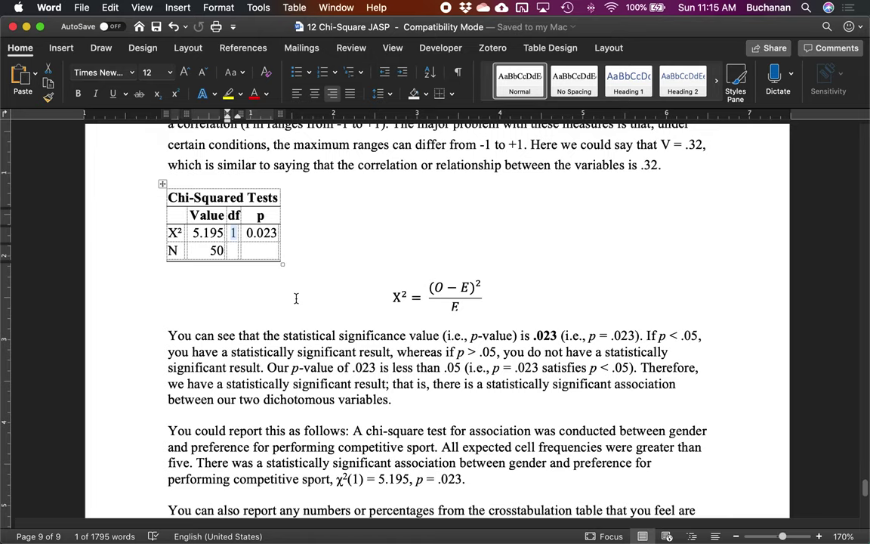
{"action": "scroll", "coordinate": [295, 299], "scroll_direction": "down", "scroll_amount": 10}
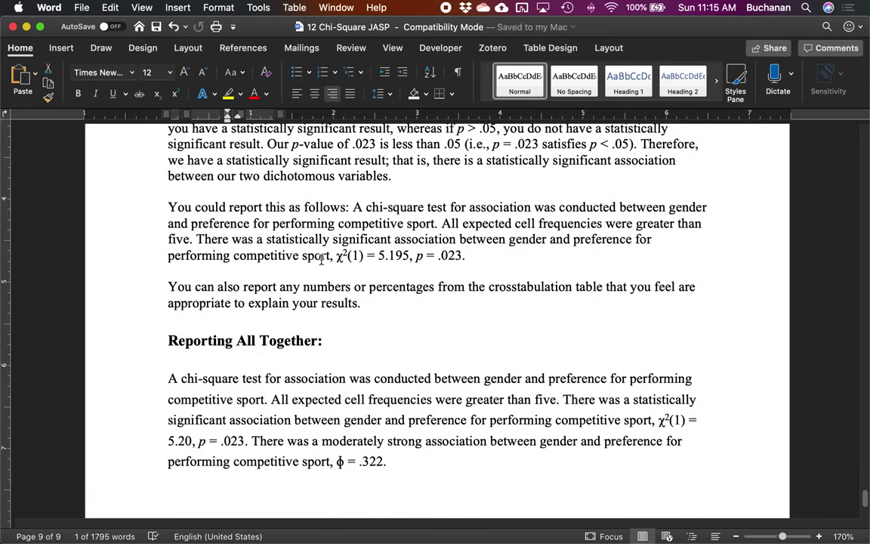
{"action": "left_click_drag", "start_coordinate": [354, 259], "coordinate": [454, 264]}
{"action": "left_click", "coordinate": [408, 294]}
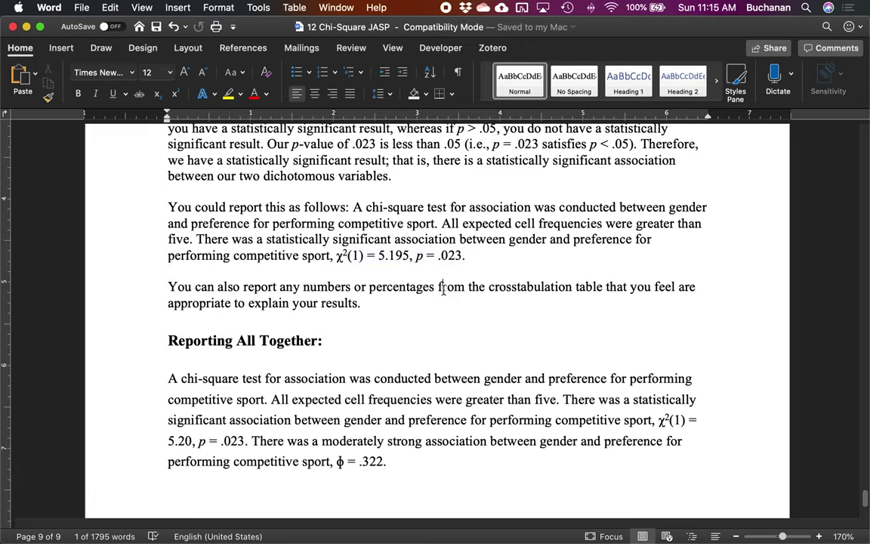
Return to the chi-square formula, and examine the male Yes and No counts in the handout's contingency table
{"action": "scroll", "coordinate": [403, 305], "scroll_direction": "up", "scroll_amount": 8}
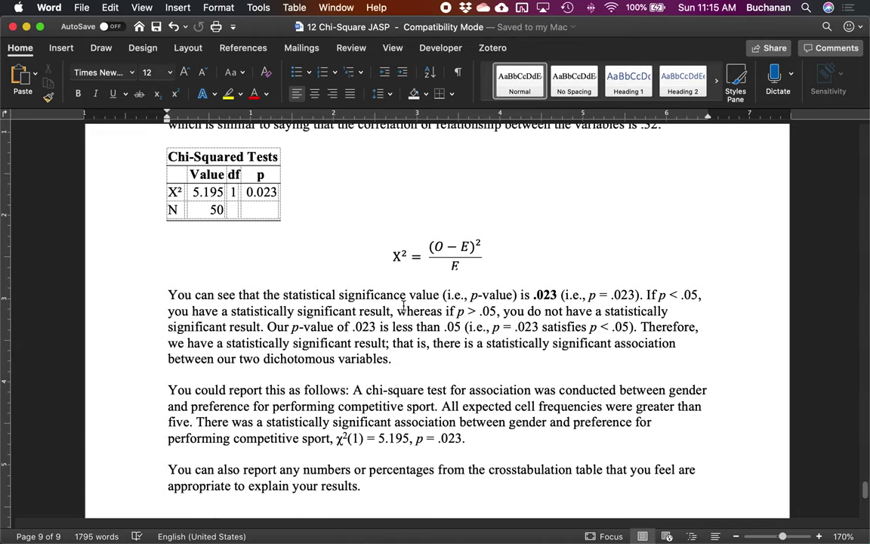
{"action": "scroll", "coordinate": [403, 305], "scroll_direction": "up", "scroll_amount": 1}
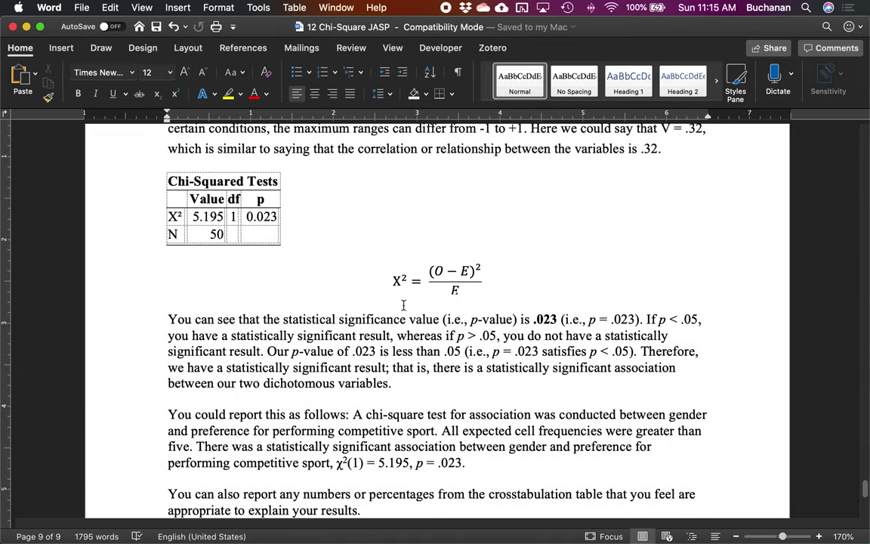
{"action": "left_click", "coordinate": [416, 293]}
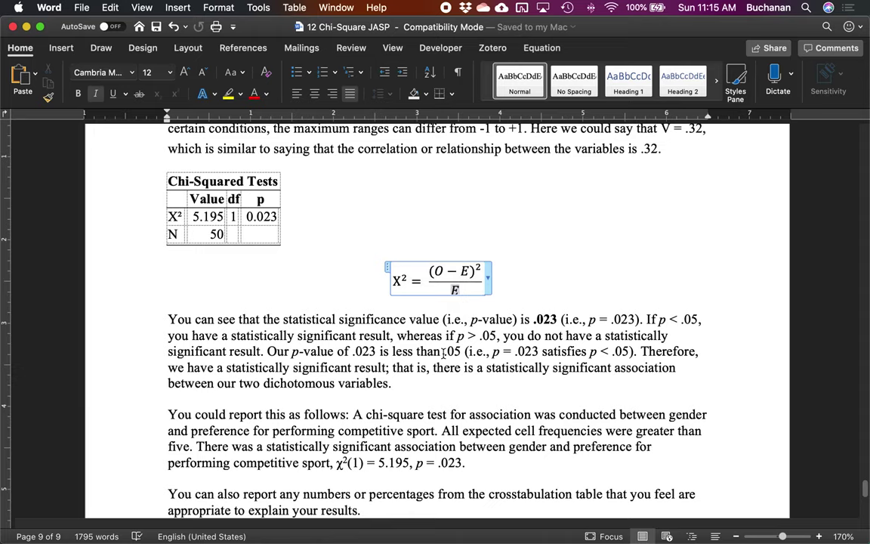
{"action": "scroll", "coordinate": [444, 351], "scroll_direction": "up", "scroll_amount": 3}
{"action": "left_click", "coordinate": [415, 316]}
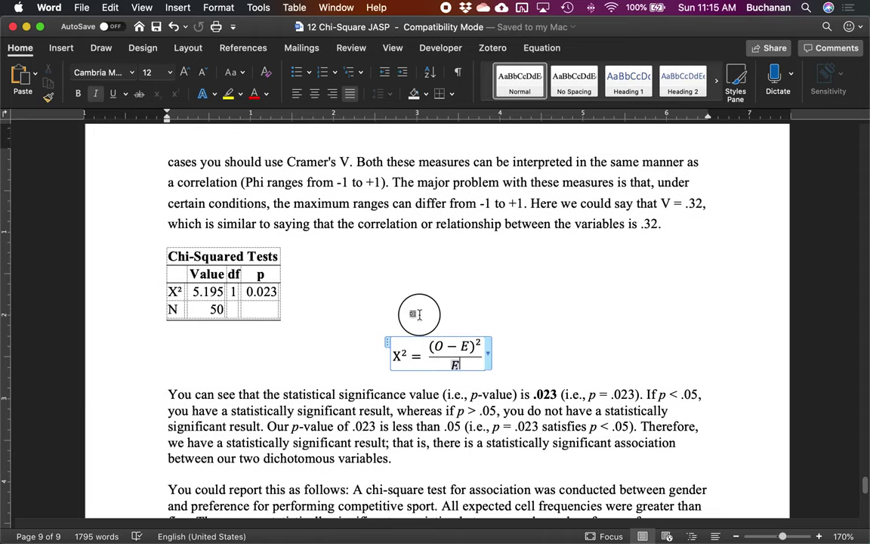
{"action": "scroll", "coordinate": [416, 314], "scroll_direction": "up", "scroll_amount": 10}
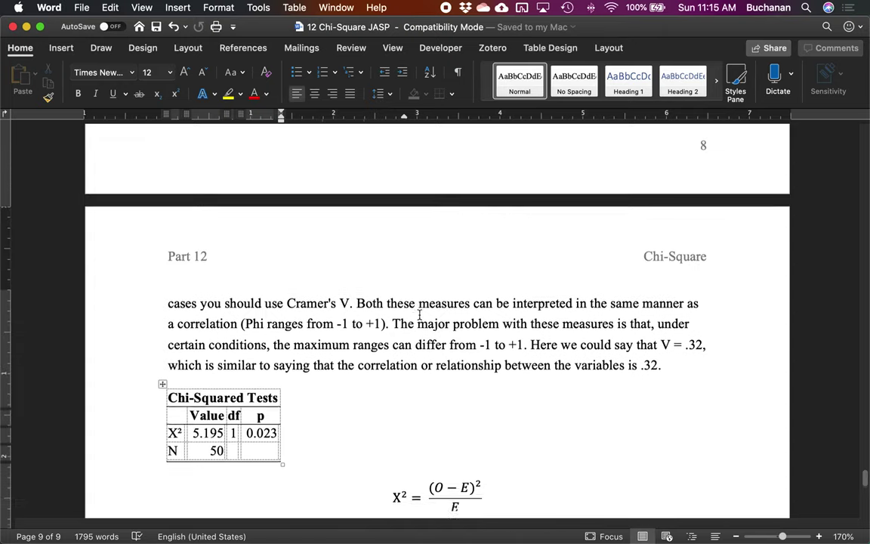
{"action": "scroll", "coordinate": [419, 315], "scroll_direction": "up", "scroll_amount": 15}
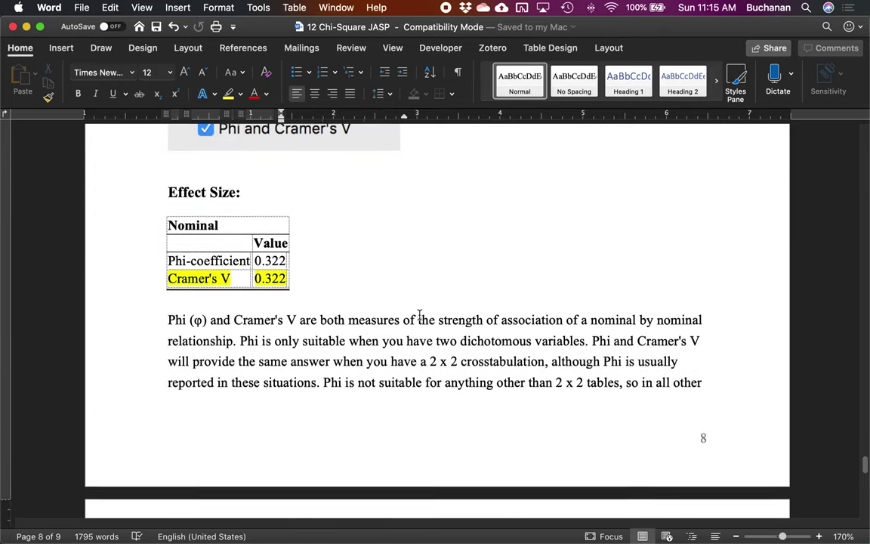
{"action": "scroll", "coordinate": [419, 314], "scroll_direction": "up", "scroll_amount": 12}
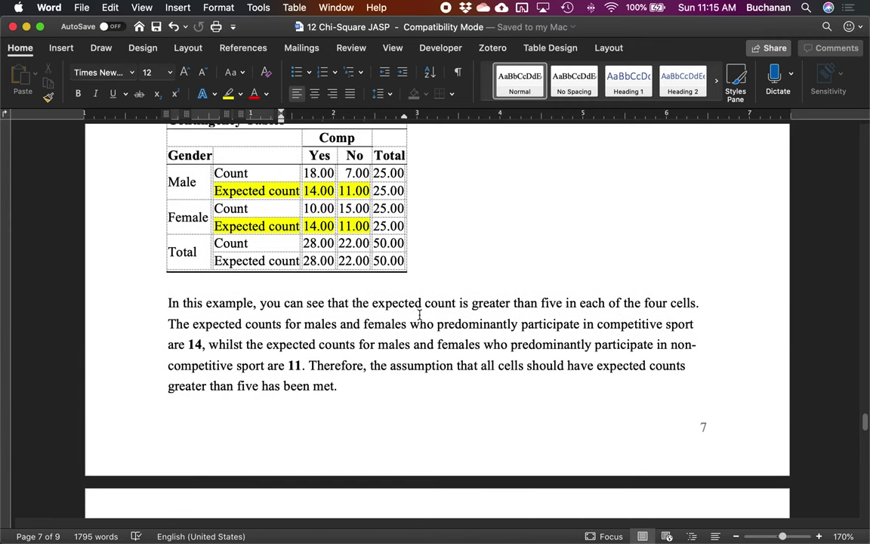
{"action": "left_click", "coordinate": [309, 173]}
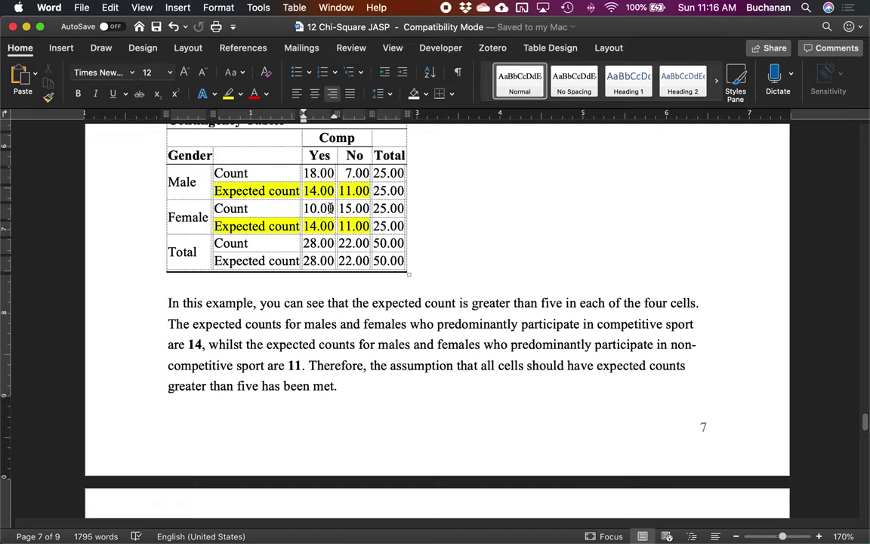
{"action": "left_click", "coordinate": [366, 173]}
Switch to JASP and expand the row and column order options of the contingency table analysis
{"action": "key", "text": "ctrl+Up"}
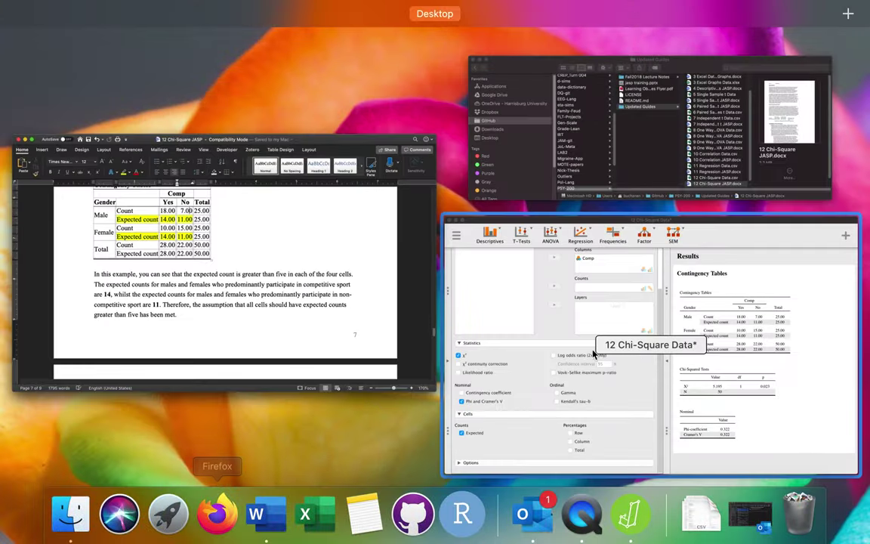
{"action": "left_click", "coordinate": [594, 354]}
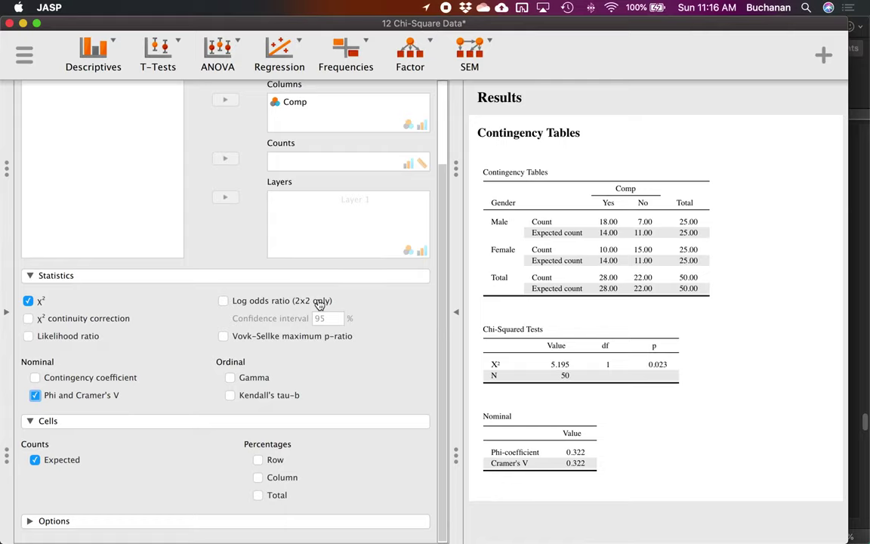
{"action": "left_click", "coordinate": [139, 521]}
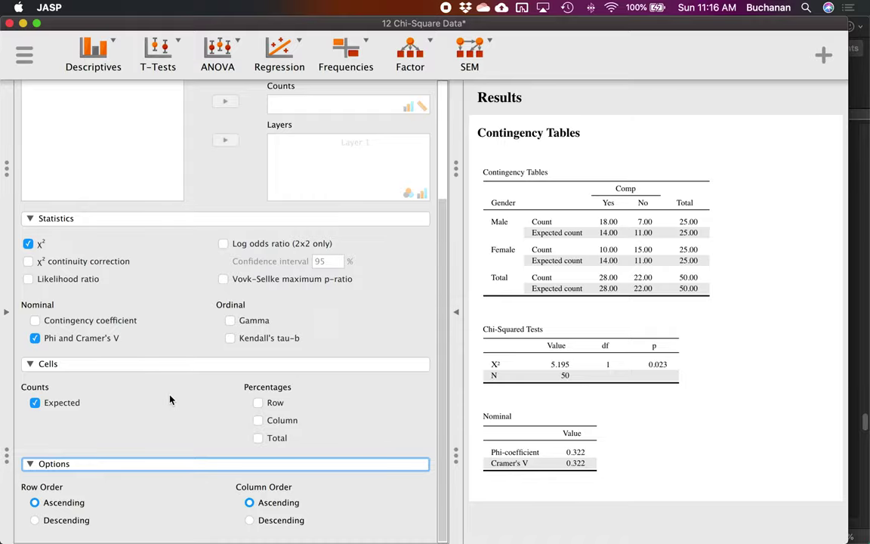
Switch to the Word handout, examine the expected counts in its contingency table, and save the document
{"action": "mouse_move", "coordinate": [23, 537]}
{"action": "left_click", "coordinate": [304, 219]}
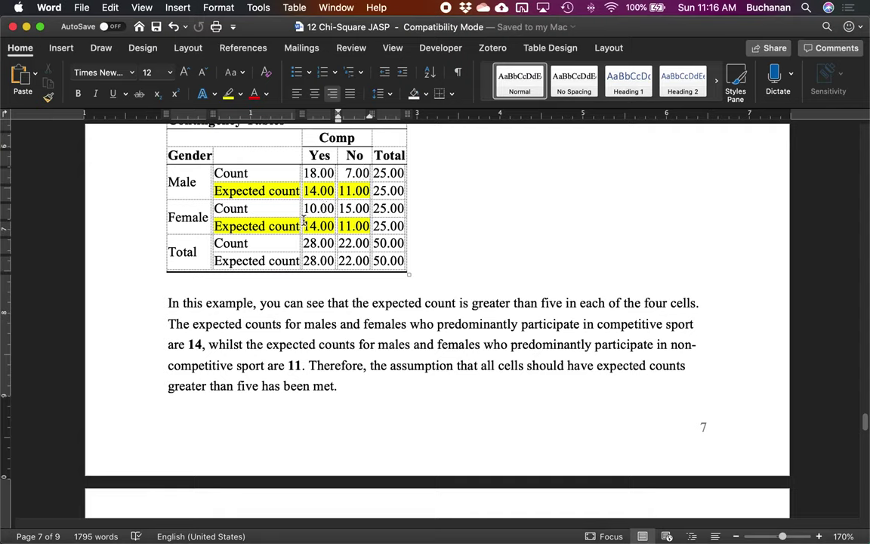
{"action": "left_click", "coordinate": [318, 174]}
{"action": "left_click_drag", "start_coordinate": [300, 192], "coordinate": [301, 193]}
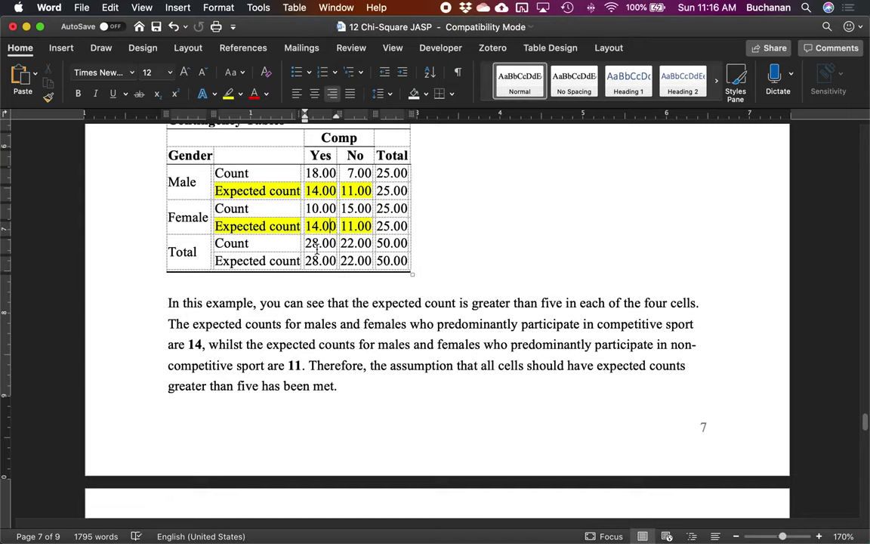
{"action": "key", "text": "super+s"}
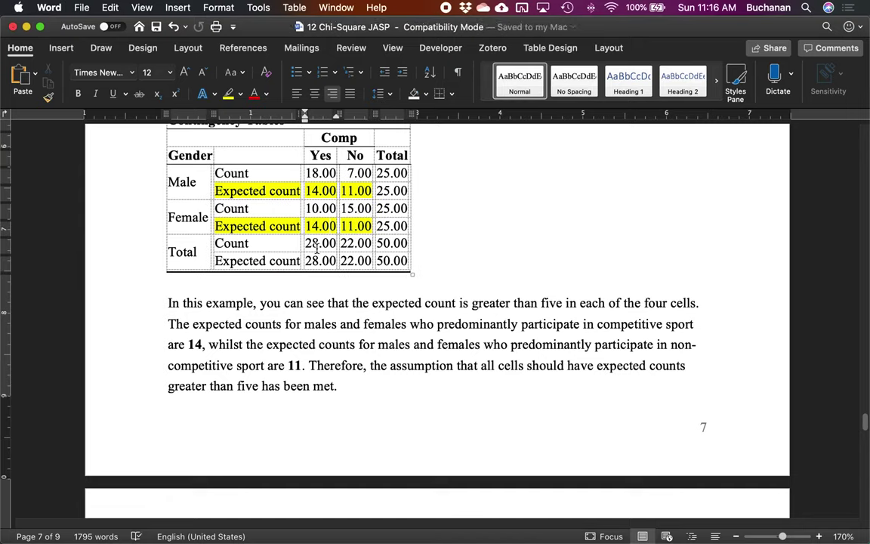
Begin a new sentence at the end of the "Reporting All Together" paragraph with "Males were observed"
{"action": "scroll", "coordinate": [346, 257], "scroll_direction": "down", "scroll_amount": 1}
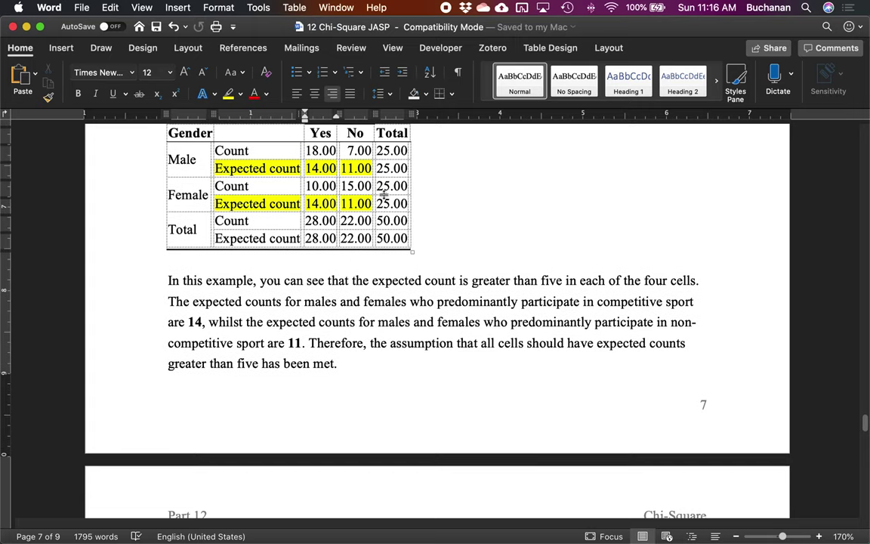
{"action": "scroll", "coordinate": [332, 204], "scroll_direction": "down", "scroll_amount": 6}
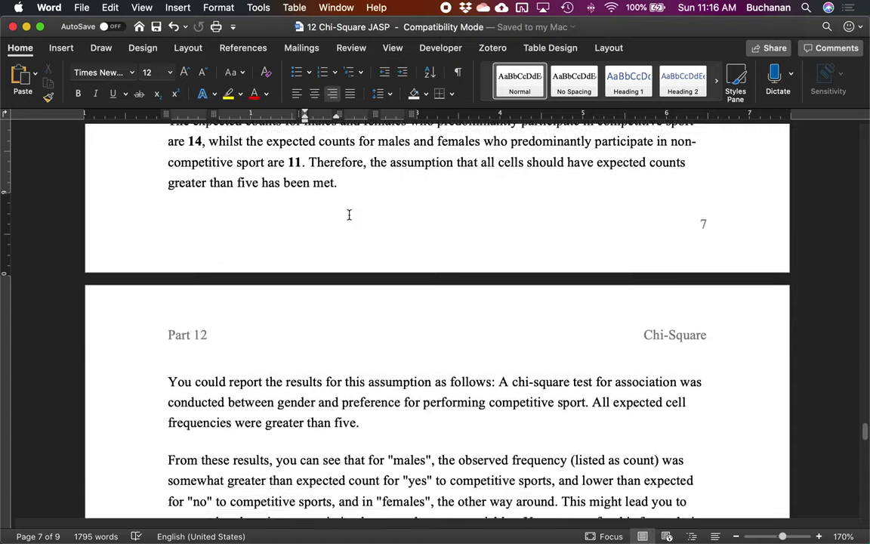
{"action": "scroll", "coordinate": [349, 214], "scroll_direction": "down", "scroll_amount": 20}
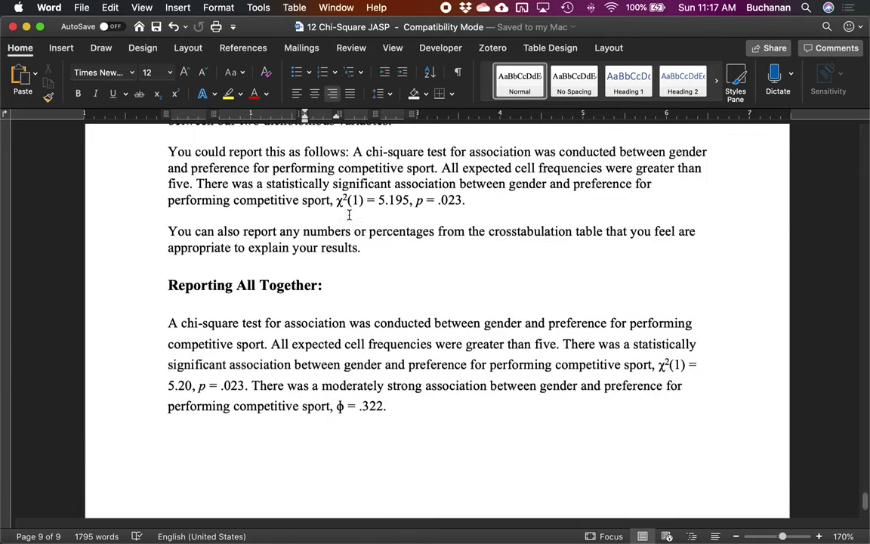
{"action": "scroll", "coordinate": [349, 214], "scroll_direction": "down", "scroll_amount": 2}
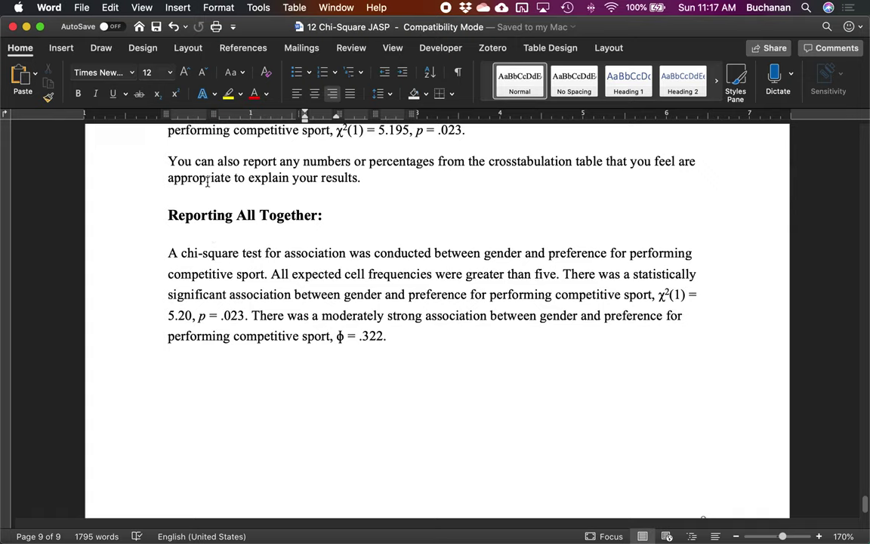
{"action": "left_click", "coordinate": [475, 336]}
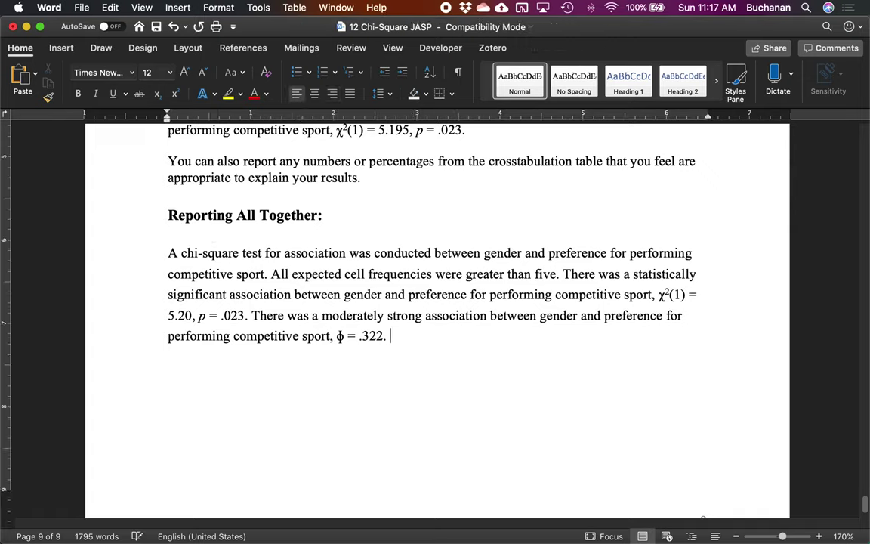
{"action": "type", "text": "T"}
{"action": "key", "text": "BackSpace"}
{"action": "type", "text": "Males wer"}
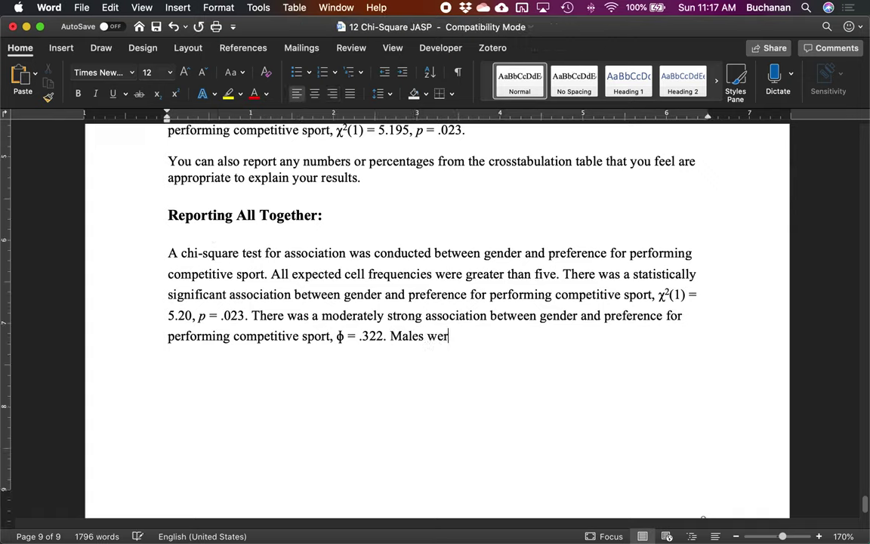
{"action": "type", "text": "e observed"}
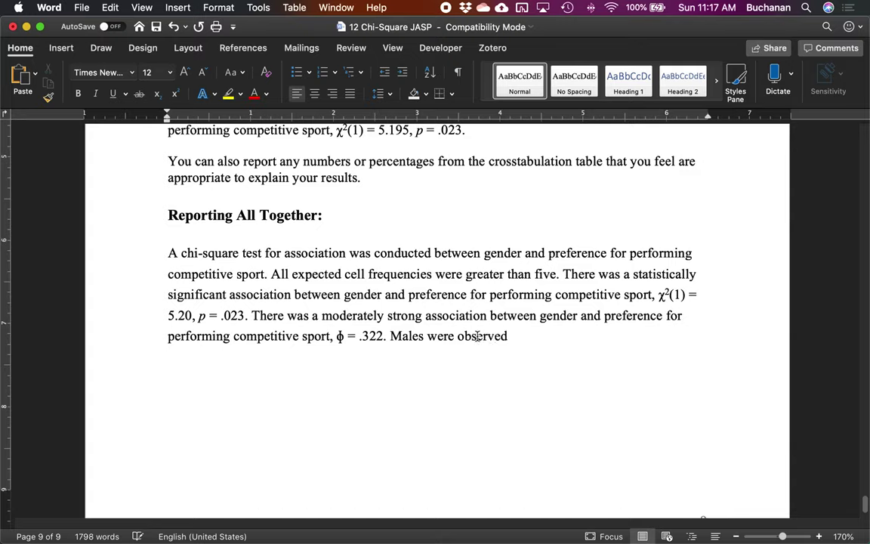
Replace "were observed" in the new sentence with "were more likely to perform competitive sports, while"
{"action": "left_click_drag", "start_coordinate": [428, 336], "coordinate": [528, 332]}
{"action": "type", "text": "wer"}
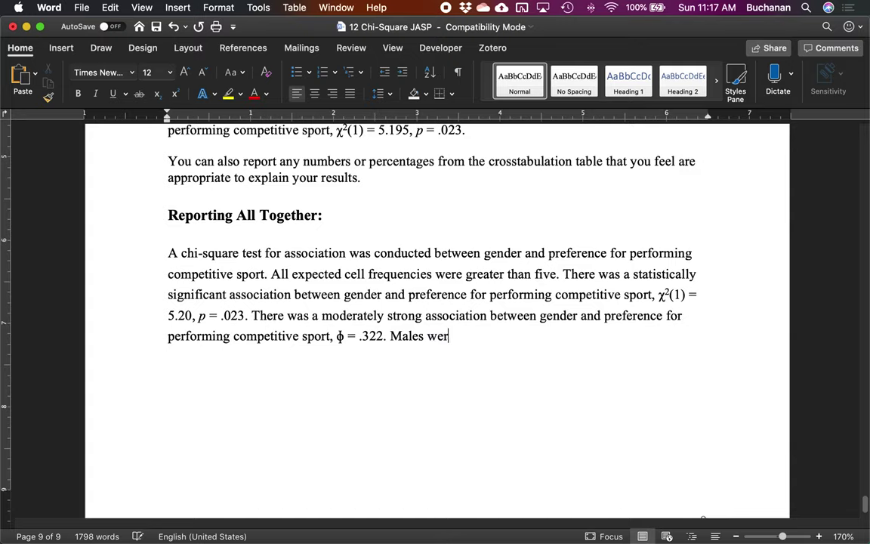
{"action": "type", "text": "e morely"}
{"action": "key", "text": "BackSpace"}
{"action": "key", "text": "BackSpace"}
{"action": "type", "text": "lik"}
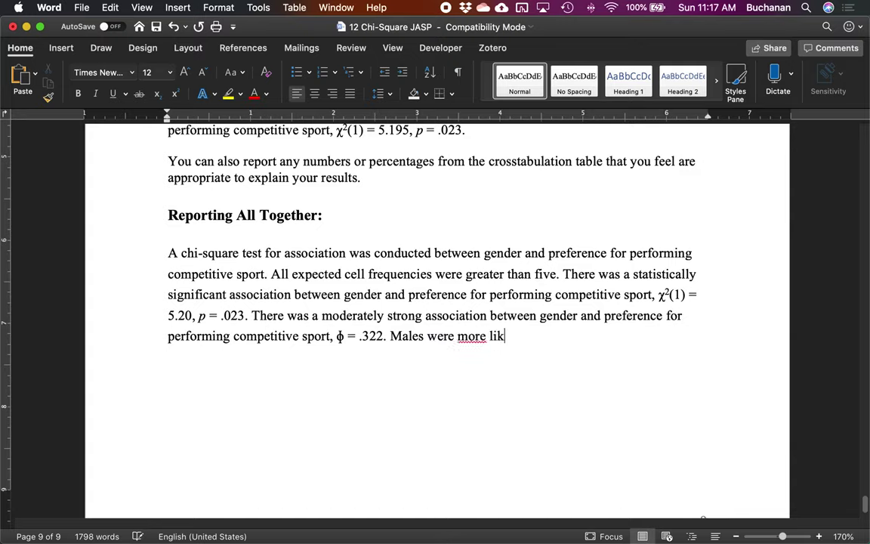
{"action": "type", "text": "ely to "}
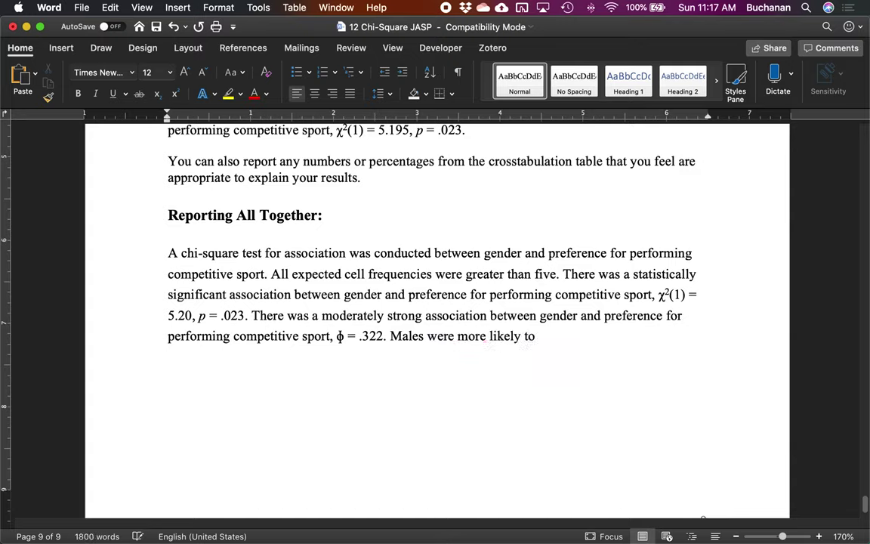
{"action": "type", "text": "perform co"}
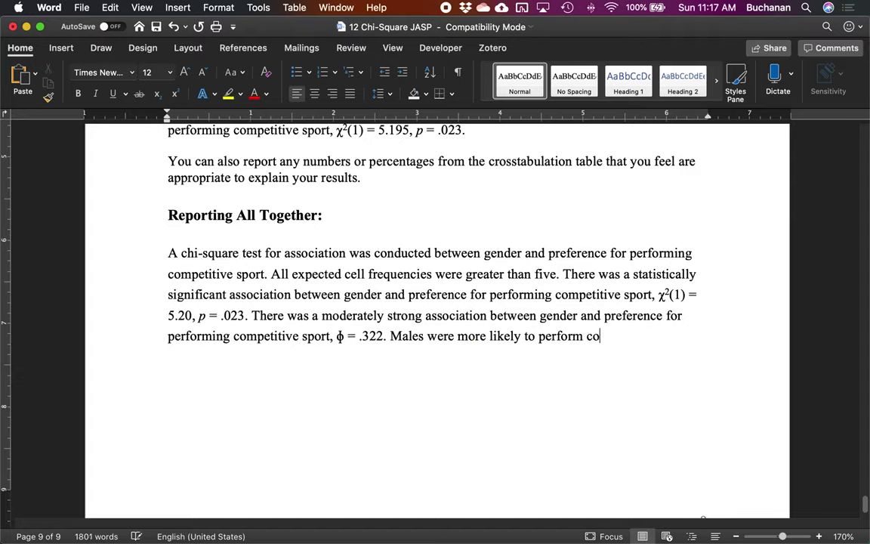
{"action": "type", "text": "mpetitive s"}
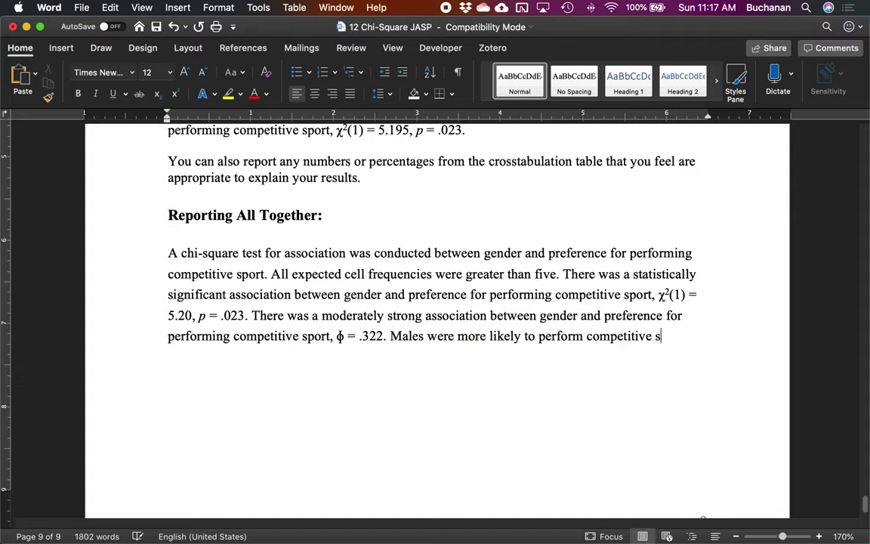
{"action": "type", "text": "ports, while "}
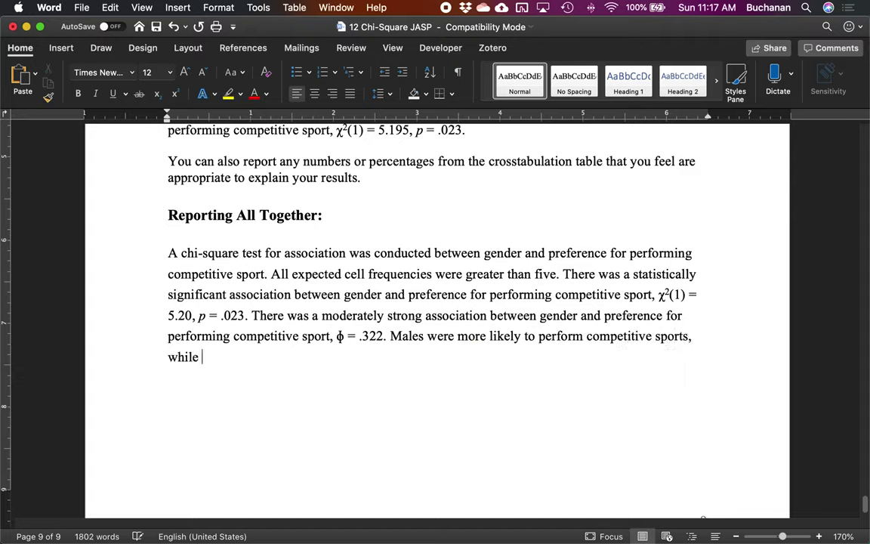
Complete the sentence with "females were more likely to select non-competitive sports."
{"action": "type", "text": "females we"}
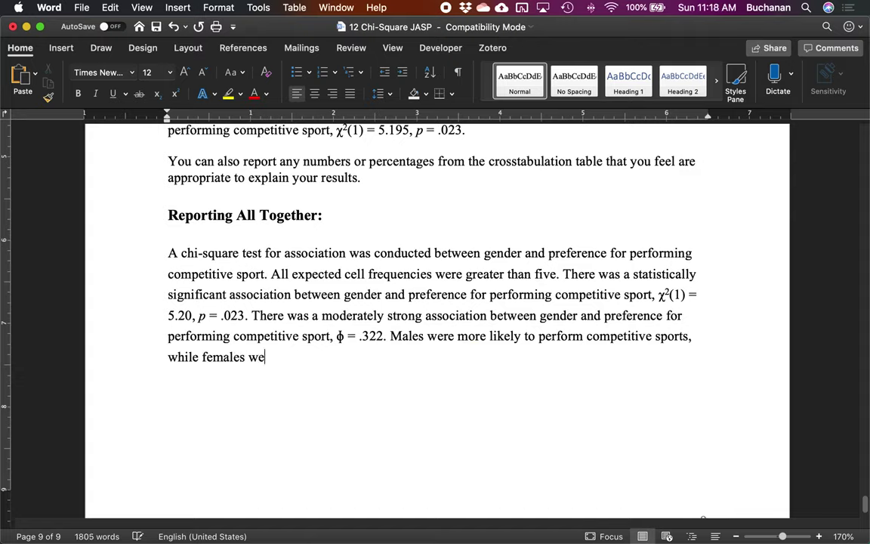
{"action": "type", "text": "re more likely to "}
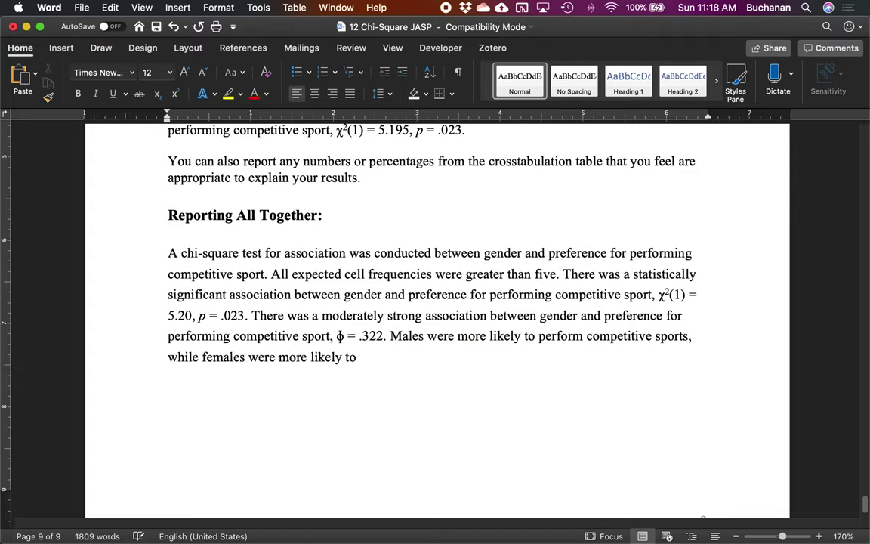
{"action": "type", "text": "select non0c"}
{"action": "key", "text": "BackSpace"}
{"action": "key", "text": "BackSpace"}
{"action": "type", "text": "-c"}
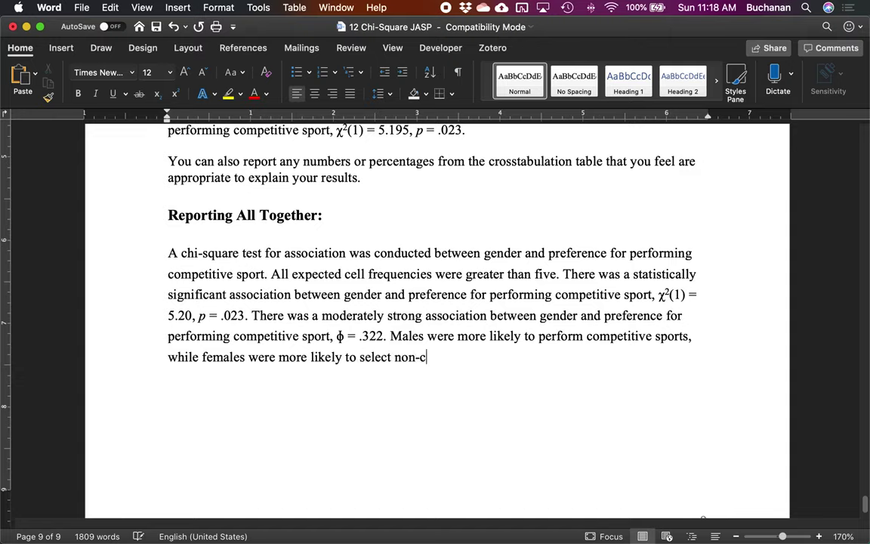
{"action": "type", "text": "ompetive spors"}
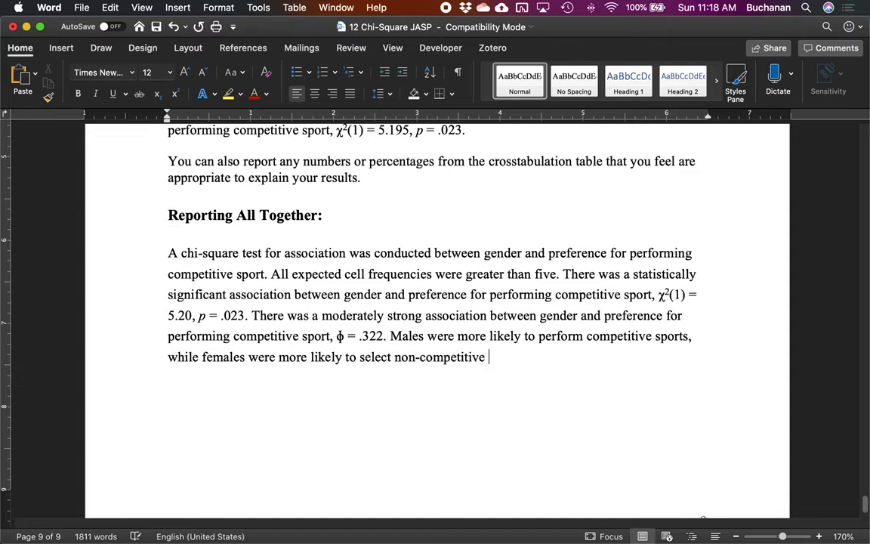
{"action": "key", "text": "BackSpace"}
{"action": "type", "text": "ts."}
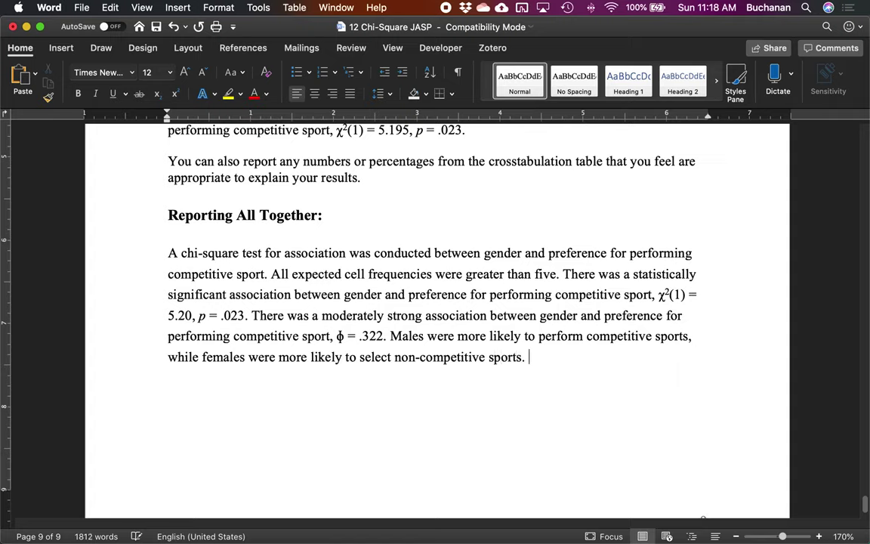
Add the table reference "(See Table 1)" before the period at the end of the new sentence
{"action": "key", "text": "BackSpace"}
{"action": "type", "text": "(i"}
{"action": "key", "text": "BackSpace"}
{"action": "type", "text": "See Table"}
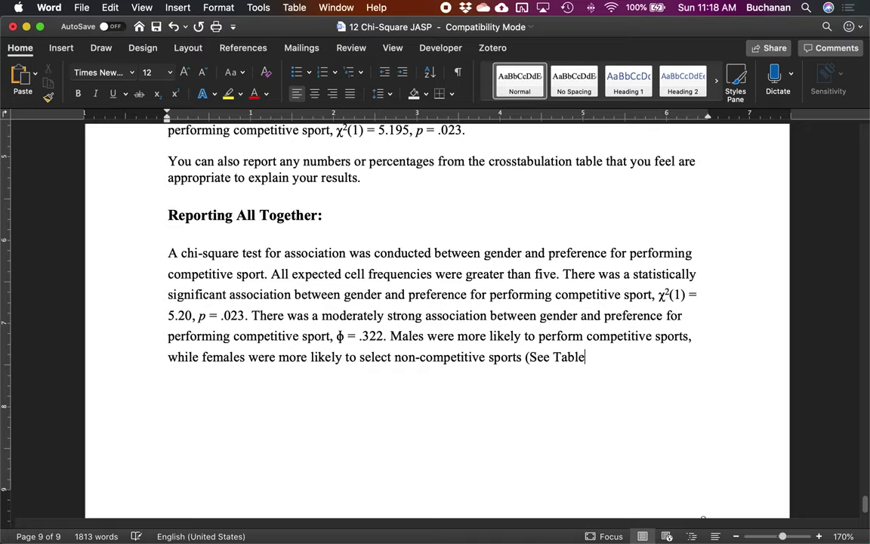
{"action": "type", "text": " 1)."}
Switch to JASP and remove the expected counts from the contingency table
{"action": "scroll", "coordinate": [520, 330], "scroll_direction": "down", "scroll_amount": 2}
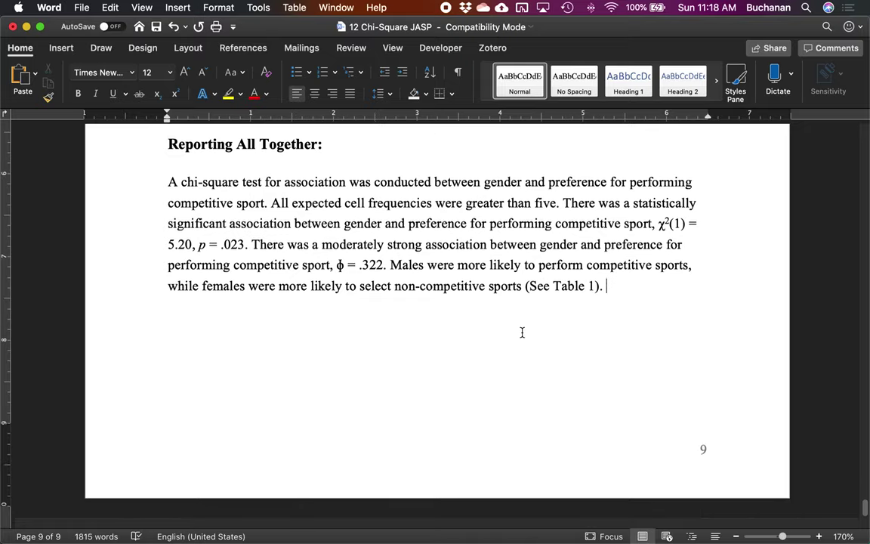
{"action": "scroll", "coordinate": [521, 332], "scroll_direction": "up", "scroll_amount": 5}
{"action": "scroll", "coordinate": [521, 332], "scroll_direction": "up", "scroll_amount": 15}
{"action": "scroll", "coordinate": [680, 331], "scroll_direction": "down", "scroll_amount": 3}
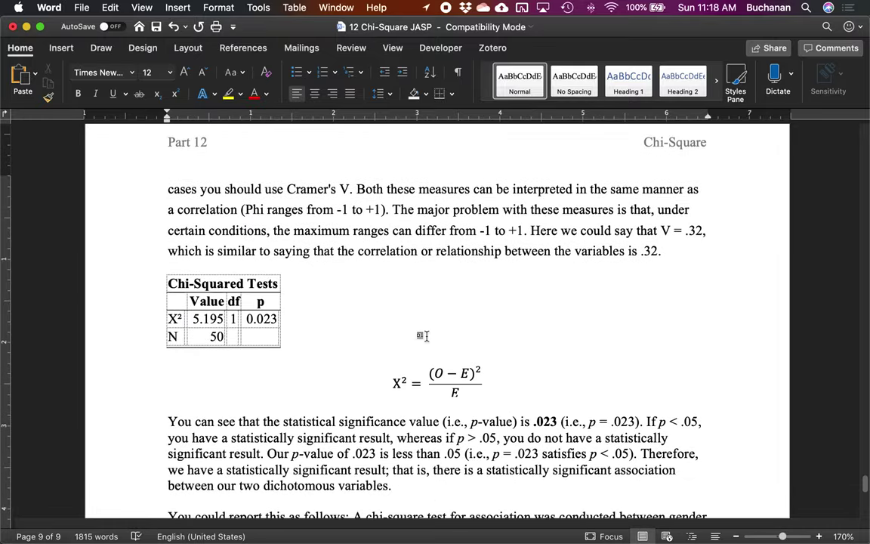
{"action": "scroll", "coordinate": [423, 336], "scroll_direction": "up", "scroll_amount": 8}
{"action": "scroll", "coordinate": [423, 335], "scroll_direction": "up", "scroll_amount": 15}
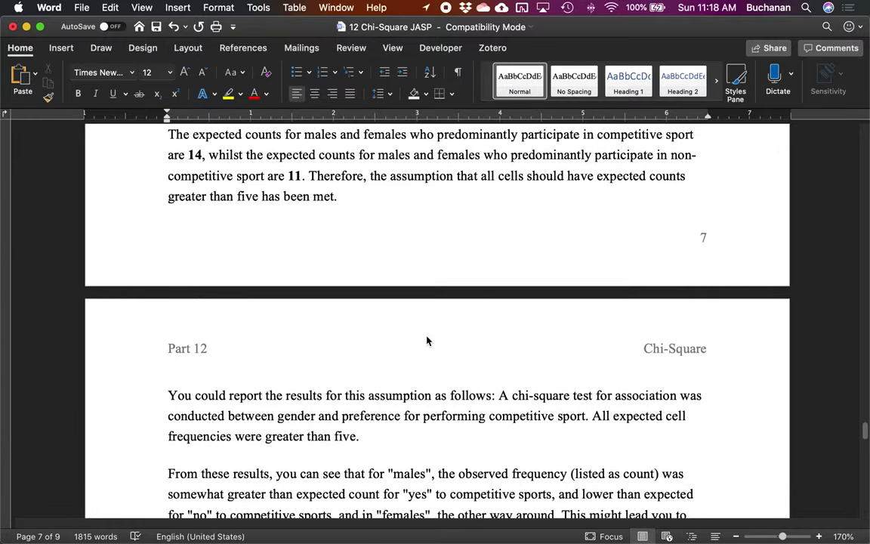
{"action": "key", "text": "ctrl+Up"}
{"action": "left_click", "coordinate": [475, 401]}
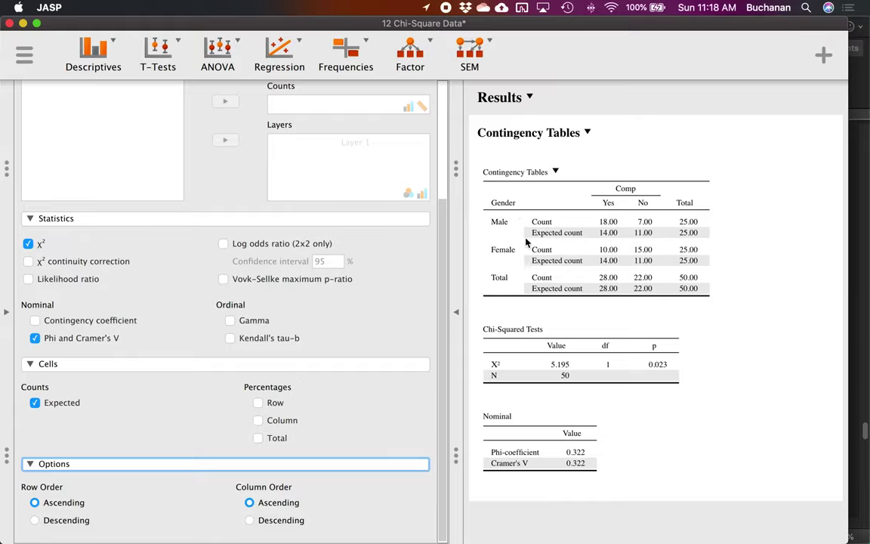
{"action": "left_click", "coordinate": [59, 400]}
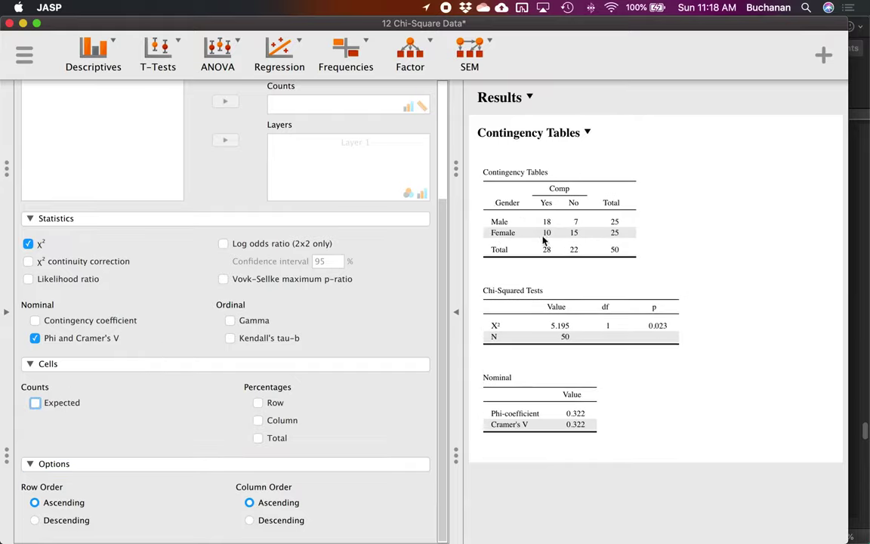
Copy the simplified contingency table from JASP and paste it below the final write-up paragraph in the Word handout
{"action": "left_click", "coordinate": [556, 172]}
{"action": "left_click", "coordinate": [572, 189]}
{"action": "key", "text": "ctrl+Up"}
{"action": "left_click", "coordinate": [336, 227]}
{"action": "scroll", "coordinate": [319, 352], "scroll_direction": "down", "scroll_amount": 15}
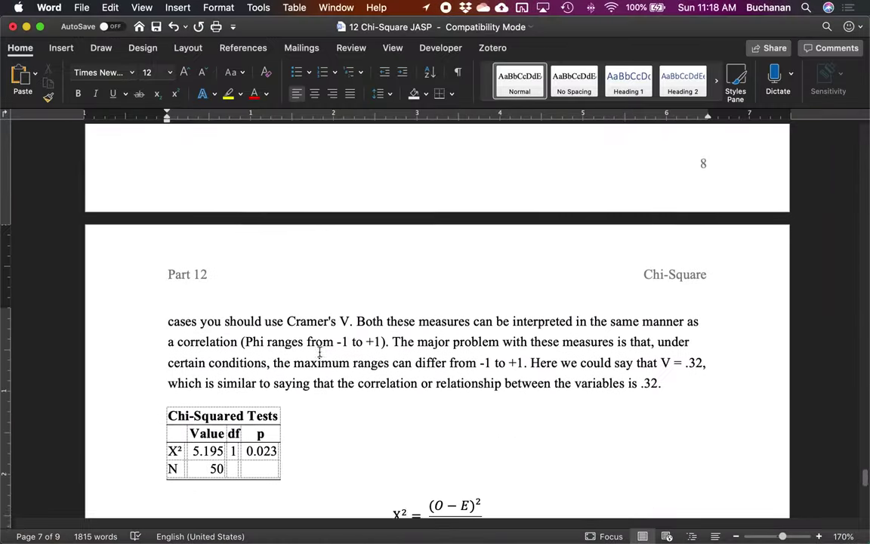
{"action": "key", "text": "Return"}
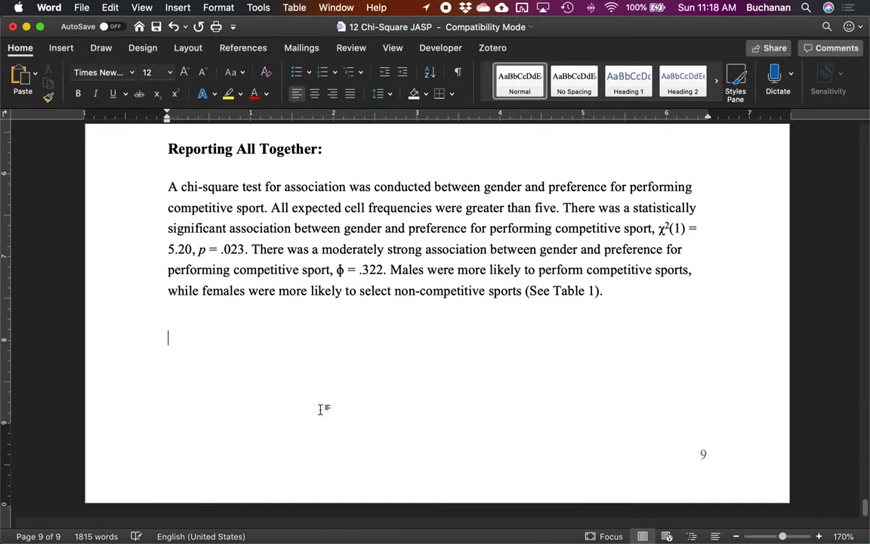
{"action": "key", "text": "super+v"}
Add the caption "Table 1." on its own line above the pasted contingency table
{"action": "scroll", "coordinate": [251, 368], "scroll_direction": "up", "scroll_amount": 5}
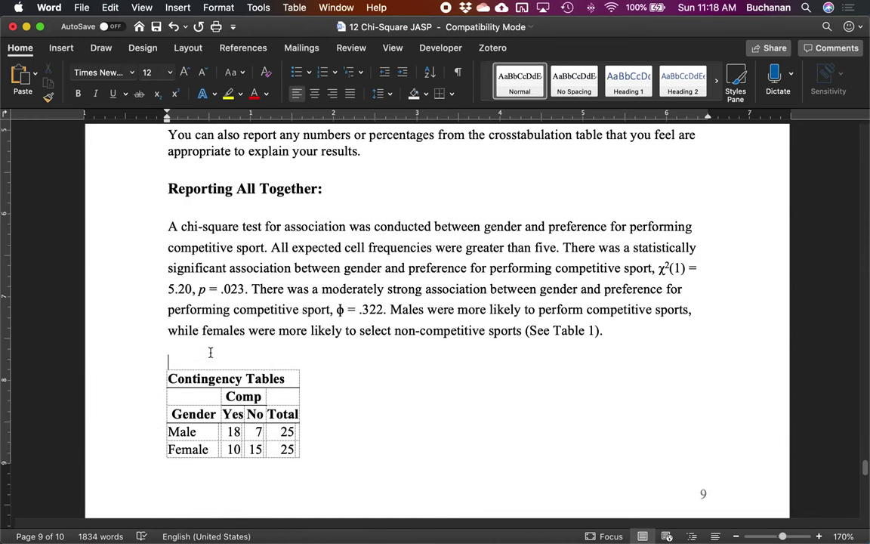
{"action": "key", "text": "BackSpace"}
{"action": "key", "text": "Return"}
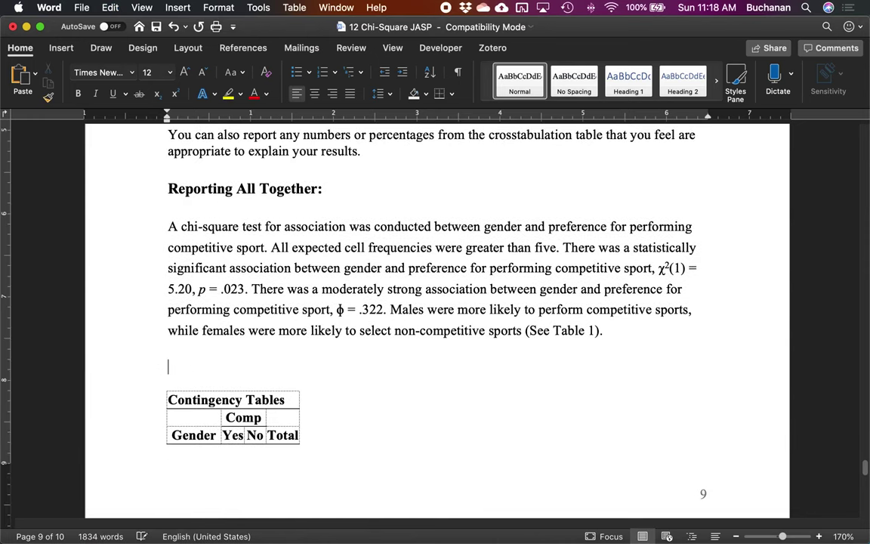
{"action": "type", "text": "Table 1."}
Examine the Male Yes and Female No counts in the pasted table alongside the write-up, and return to the chi-square formula
{"action": "scroll", "coordinate": [208, 349], "scroll_direction": "down", "scroll_amount": 3}
{"action": "scroll", "coordinate": [208, 352], "scroll_direction": "down", "scroll_amount": 8}
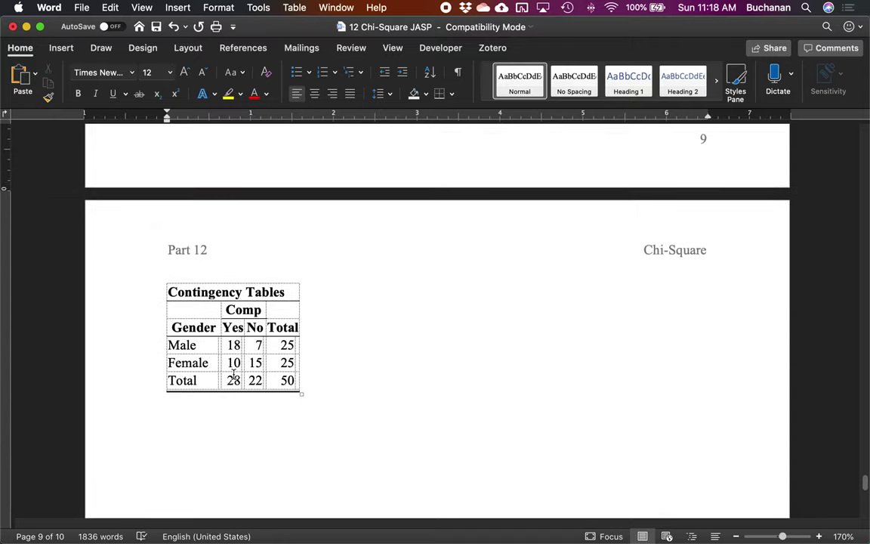
{"action": "scroll", "coordinate": [227, 340], "scroll_direction": "down", "scroll_amount": 2}
{"action": "scroll", "coordinate": [232, 338], "scroll_direction": "up", "scroll_amount": 4}
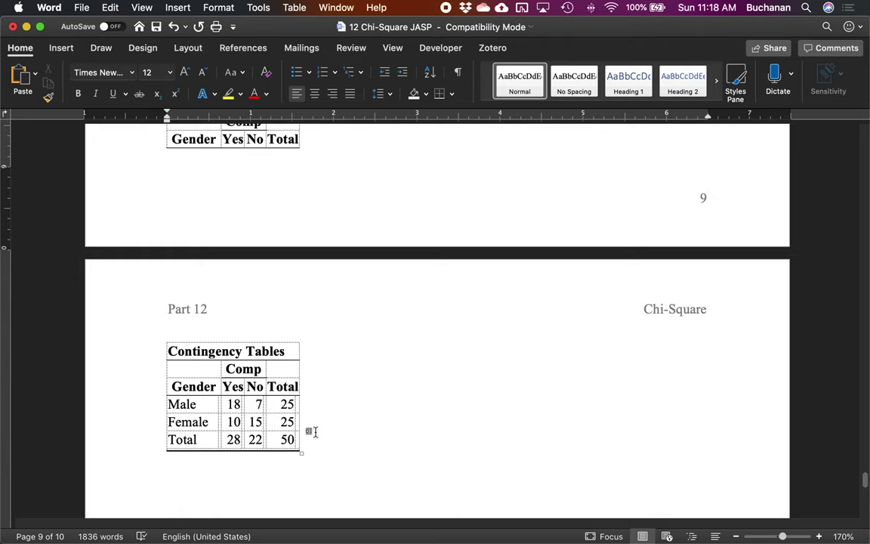
{"action": "scroll", "coordinate": [330, 431], "scroll_direction": "up", "scroll_amount": 8}
{"action": "scroll", "coordinate": [330, 430], "scroll_direction": "up", "scroll_amount": 2}
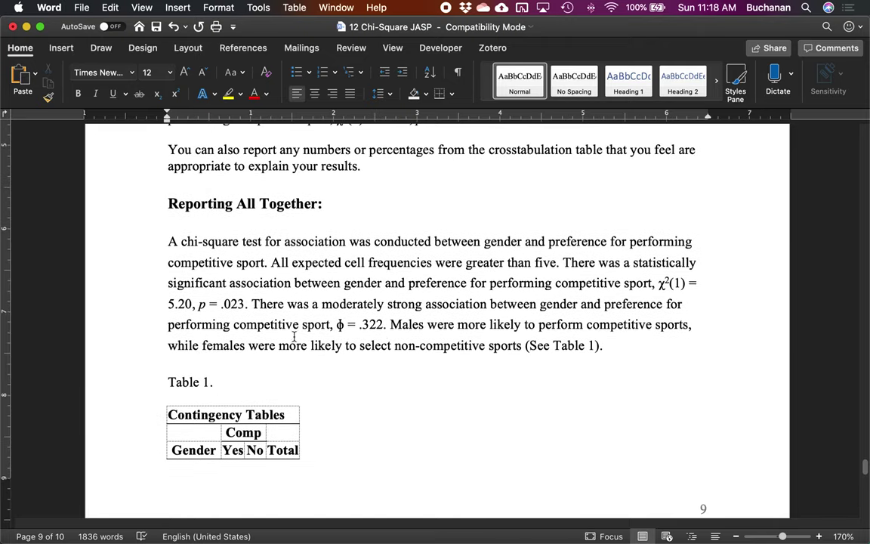
{"action": "scroll", "coordinate": [253, 355], "scroll_direction": "down", "scroll_amount": 10}
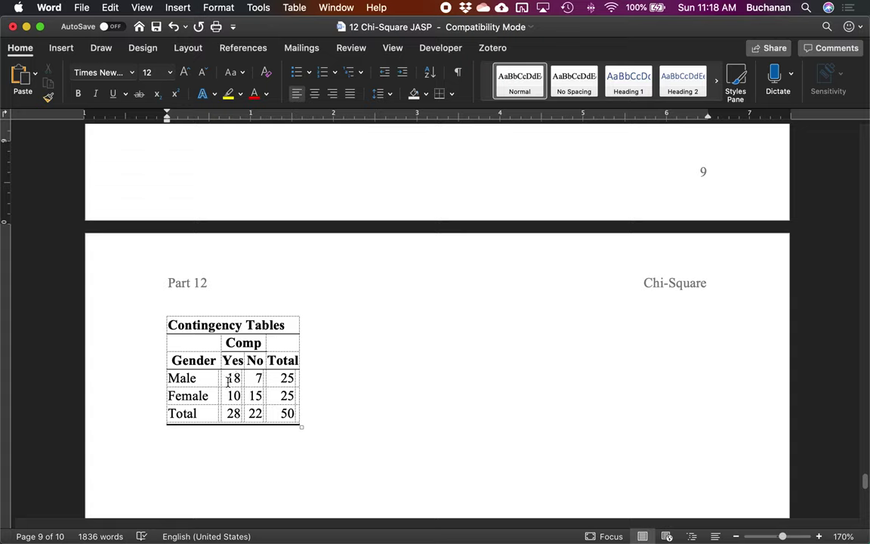
{"action": "left_click", "coordinate": [232, 378]}
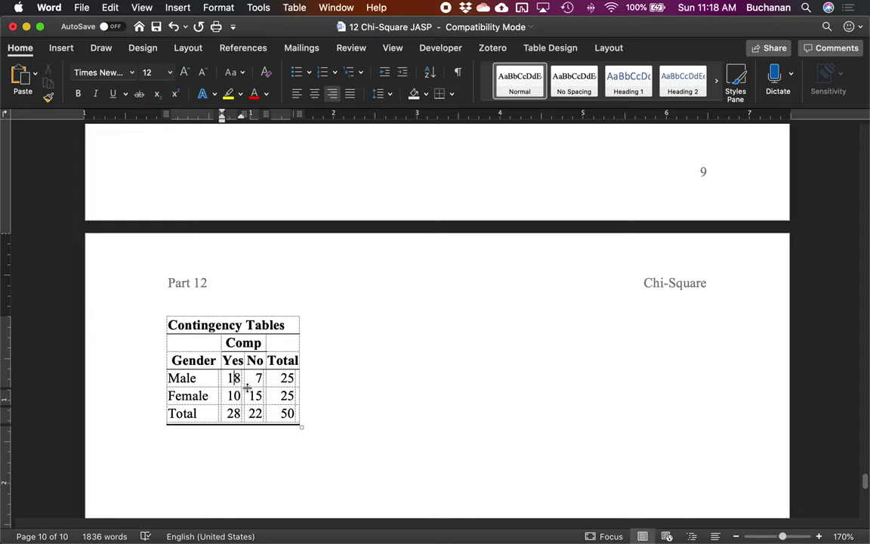
{"action": "left_click", "coordinate": [250, 395]}
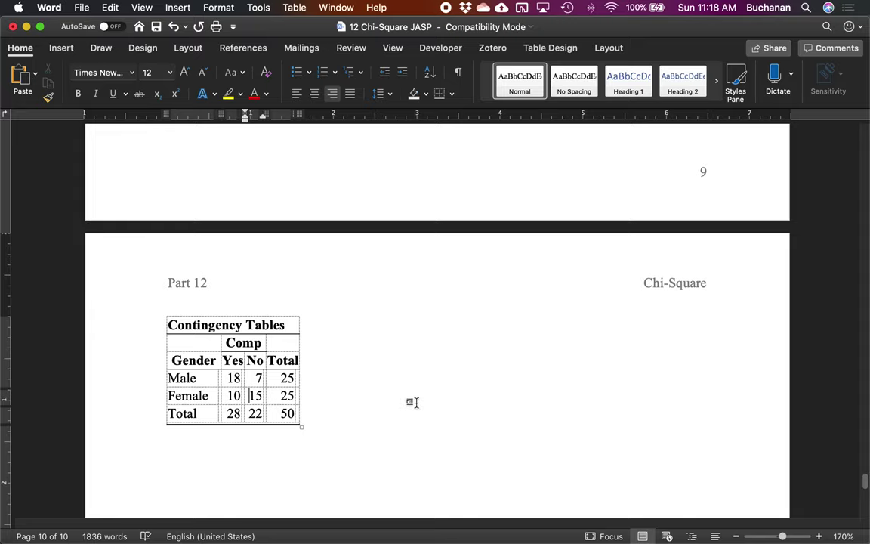
{"action": "scroll", "coordinate": [409, 403], "scroll_direction": "up", "scroll_amount": 1}
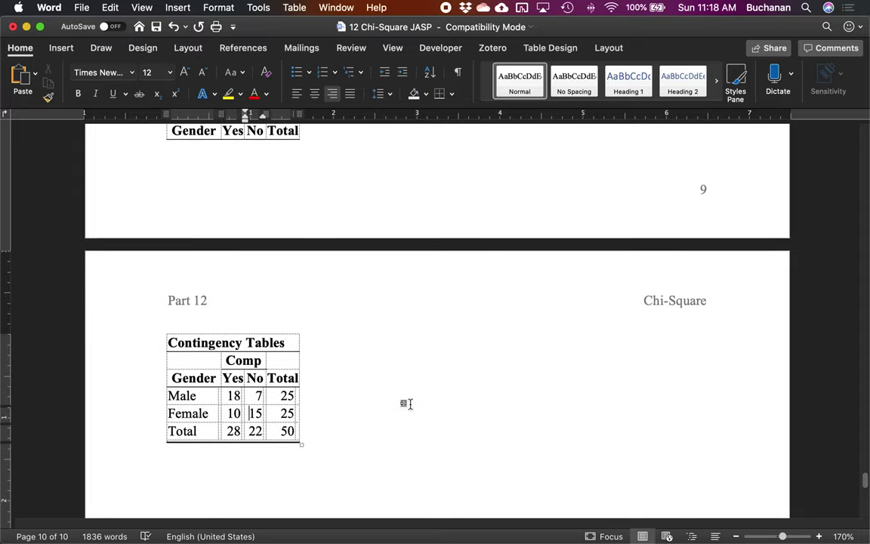
{"action": "scroll", "coordinate": [408, 403], "scroll_direction": "up", "scroll_amount": 10}
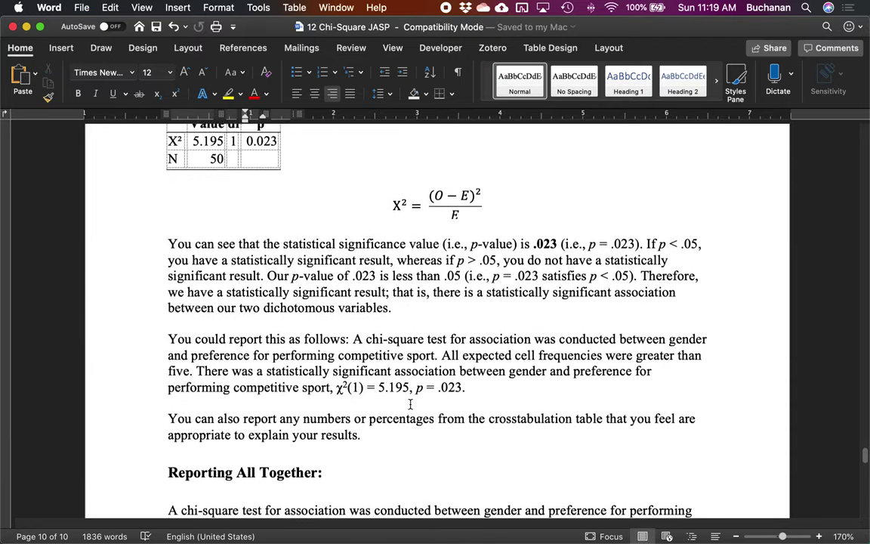
{"action": "scroll", "coordinate": [410, 405], "scroll_direction": "up", "scroll_amount": 1}
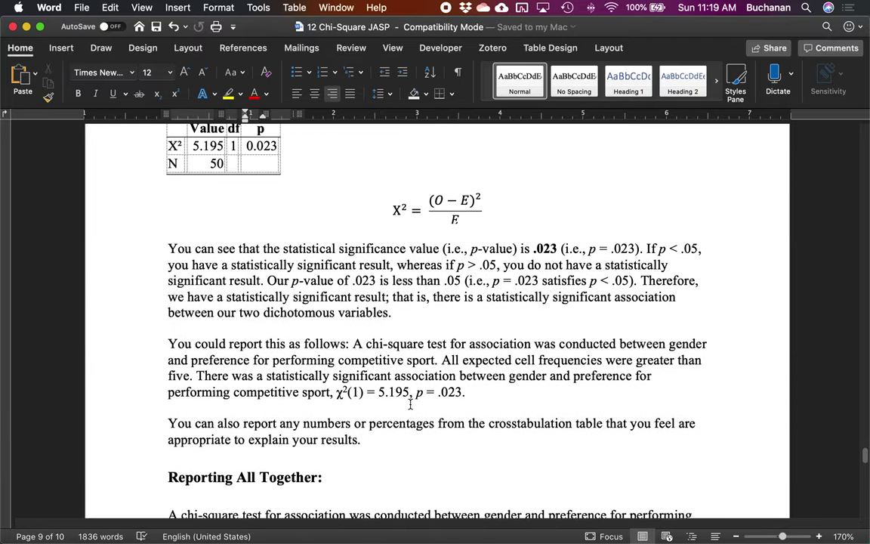